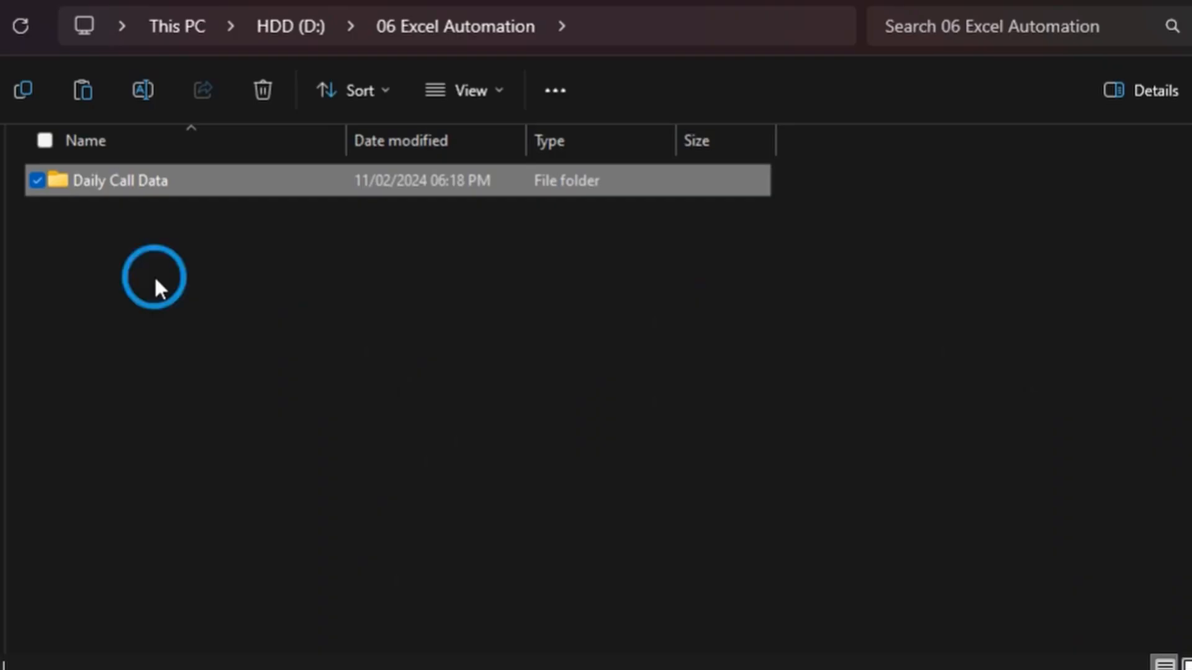
# Step: Look inside the Daily Call Data folder and return to the 06 Excel Automation folder
pyautogui.press('Return')
pyautogui.click(463, 26)
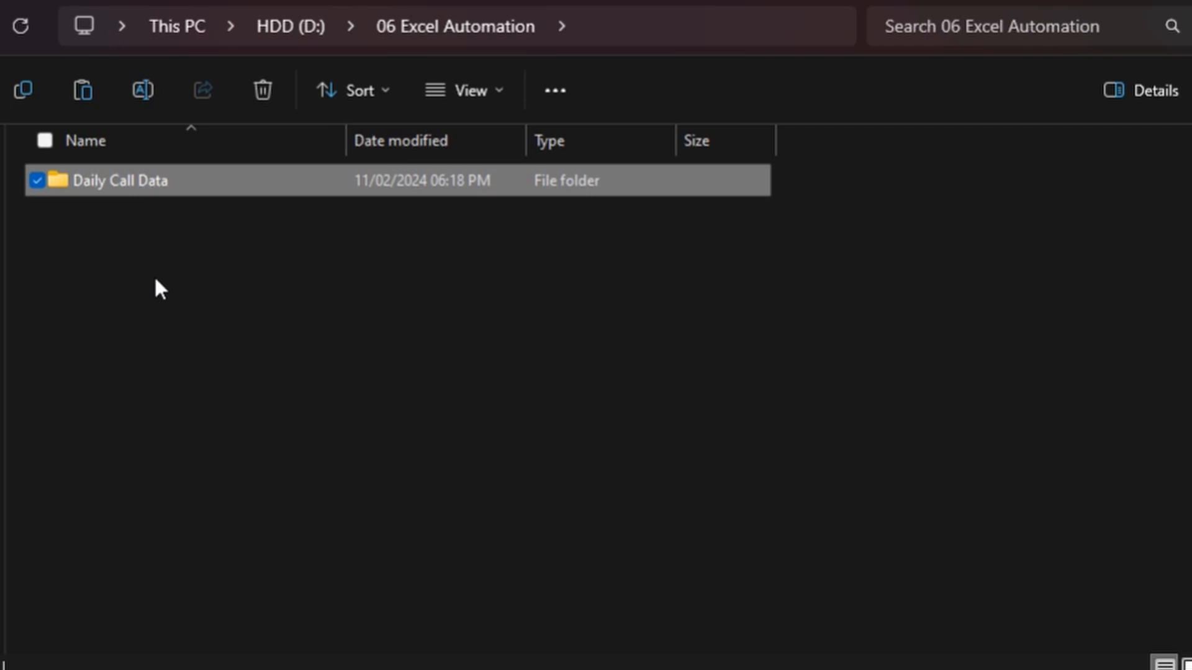
pyautogui.press('Return')
pyautogui.hotkey('alt', 'Left')
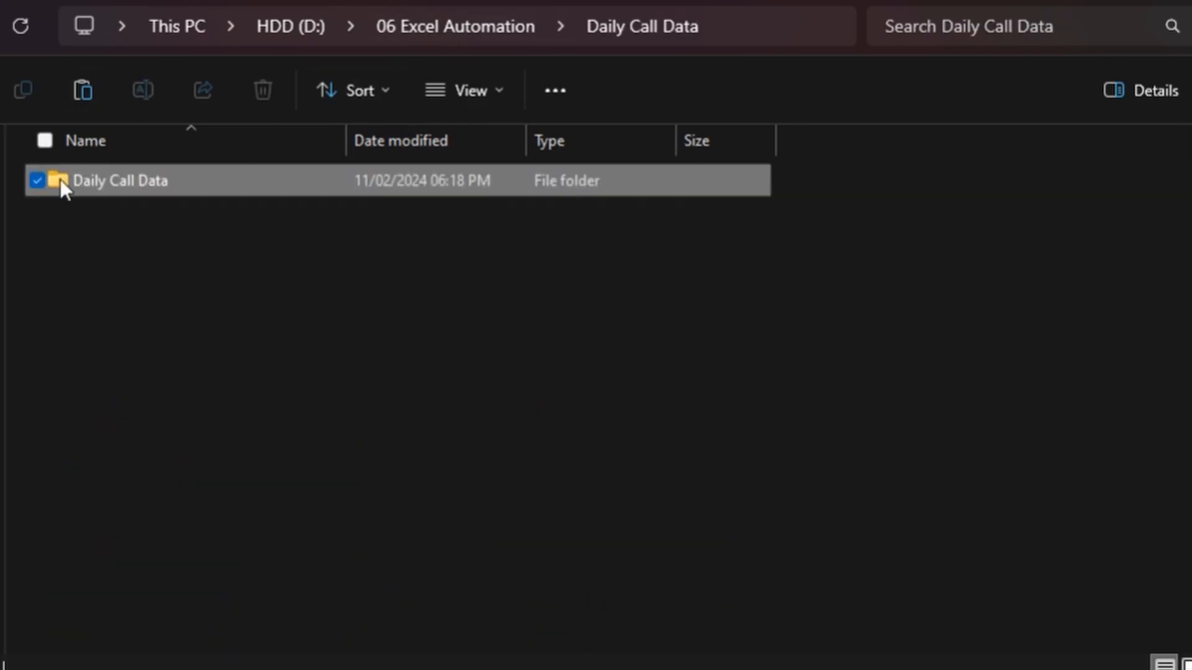
# Step: Create a new folder named Data inside the 06 Excel Automation folder
pyautogui.rightClick(155, 282)
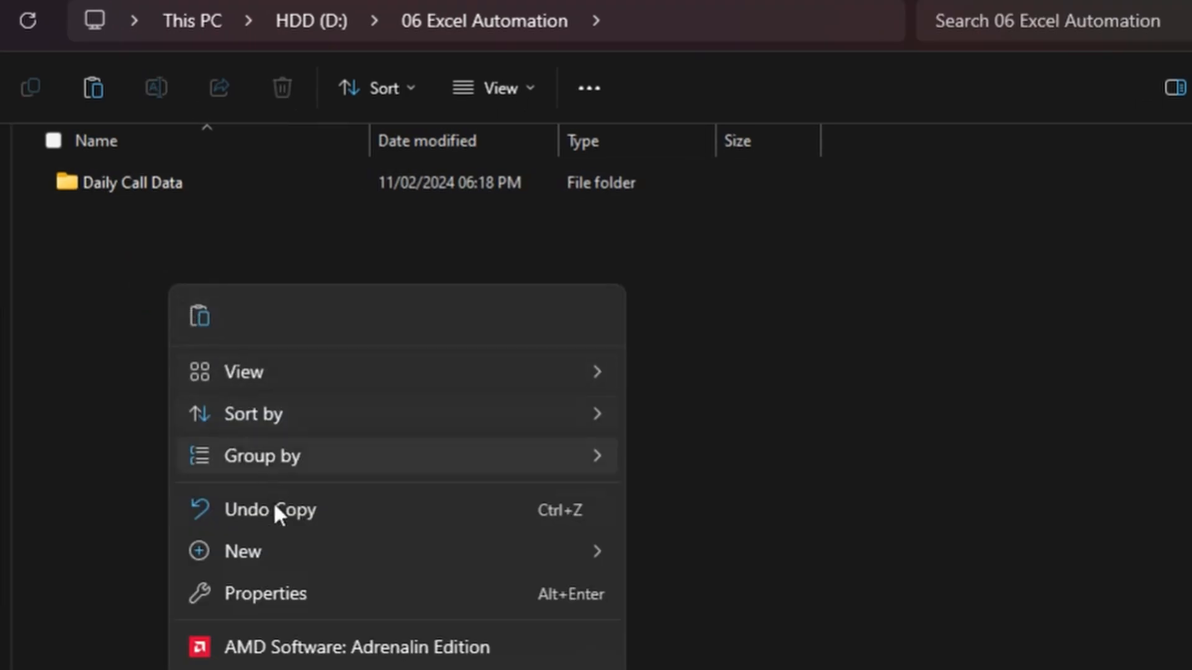
pyautogui.moveTo(512, 559)
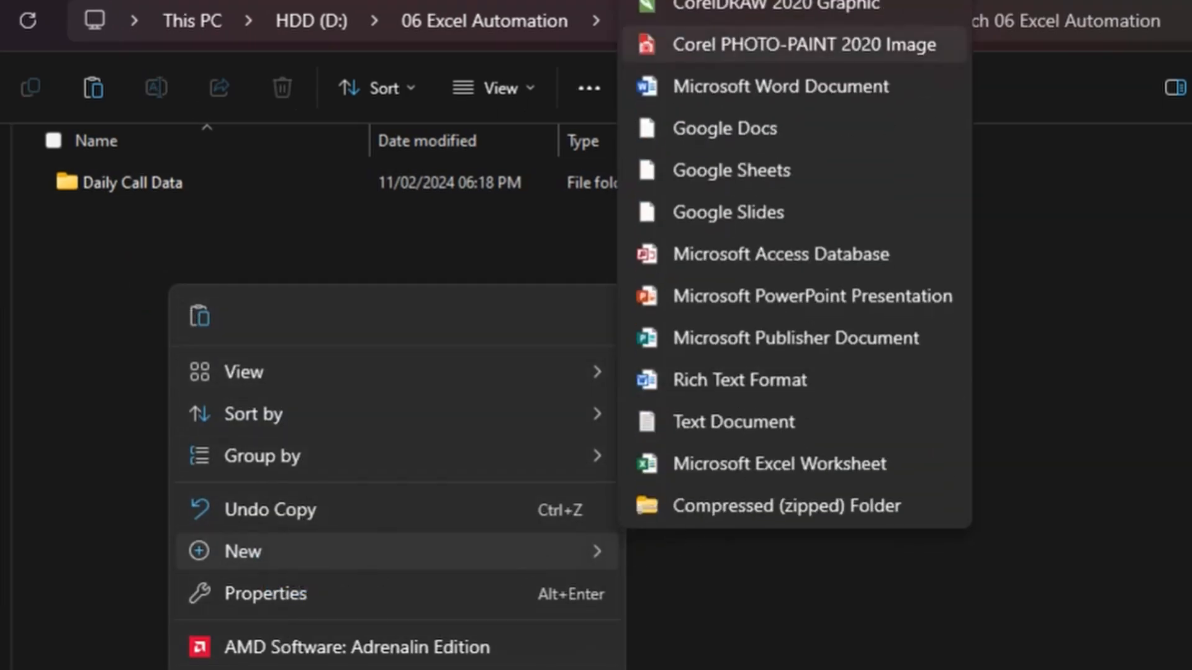
pyautogui.click(686, 1)
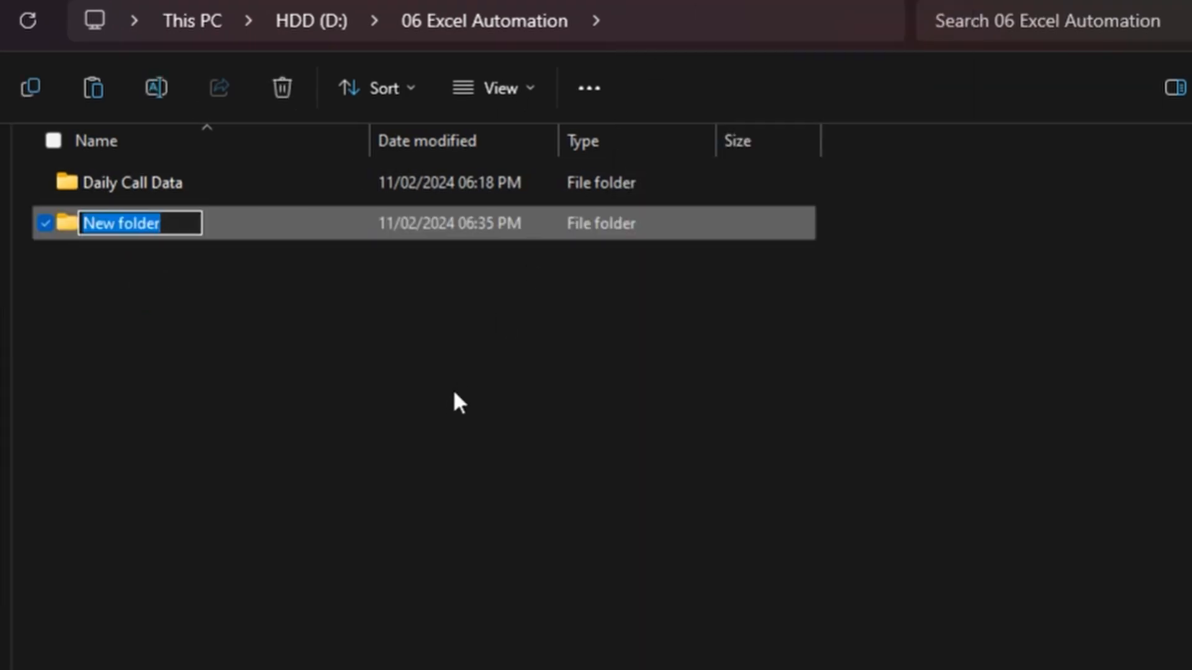
pyautogui.write('Data')
pyautogui.press('Return')
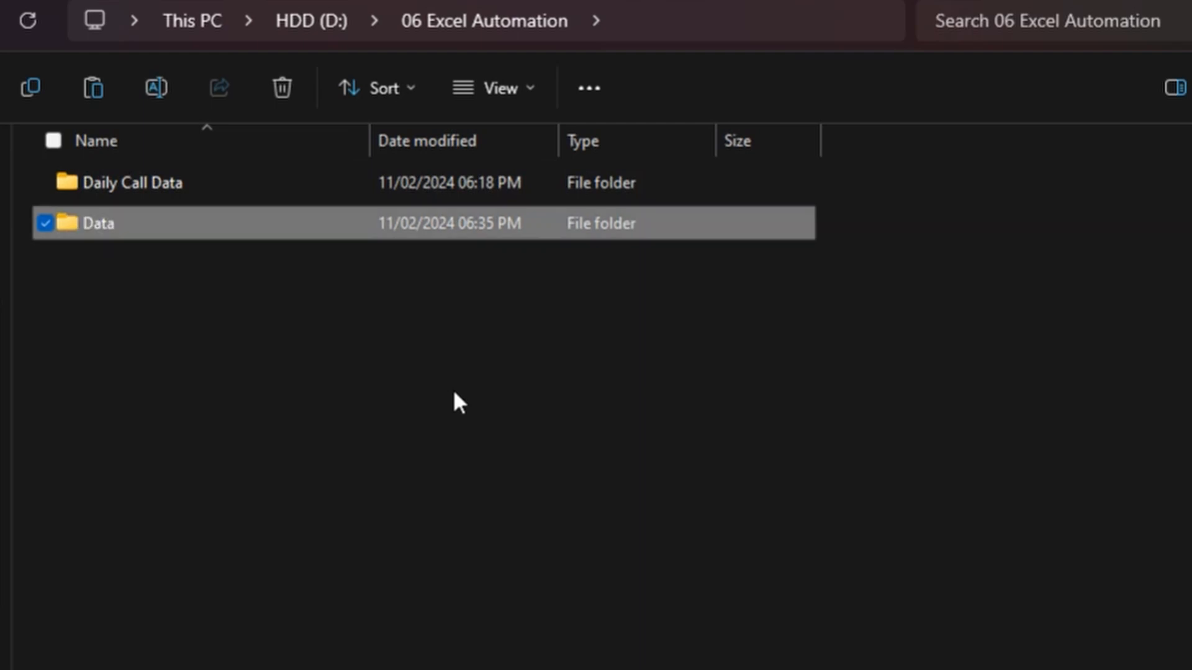
# Step: Copy the files Calling Data 2023-03-01 through Calling Data 2023-03-10 from Daily Call Data into the Data folder
pyautogui.doubleClick(184, 180)
pyautogui.click(251, 181)
pyautogui.keyDown('shift'); pyautogui.click(323, 521); pyautogui.keyUp('shift')
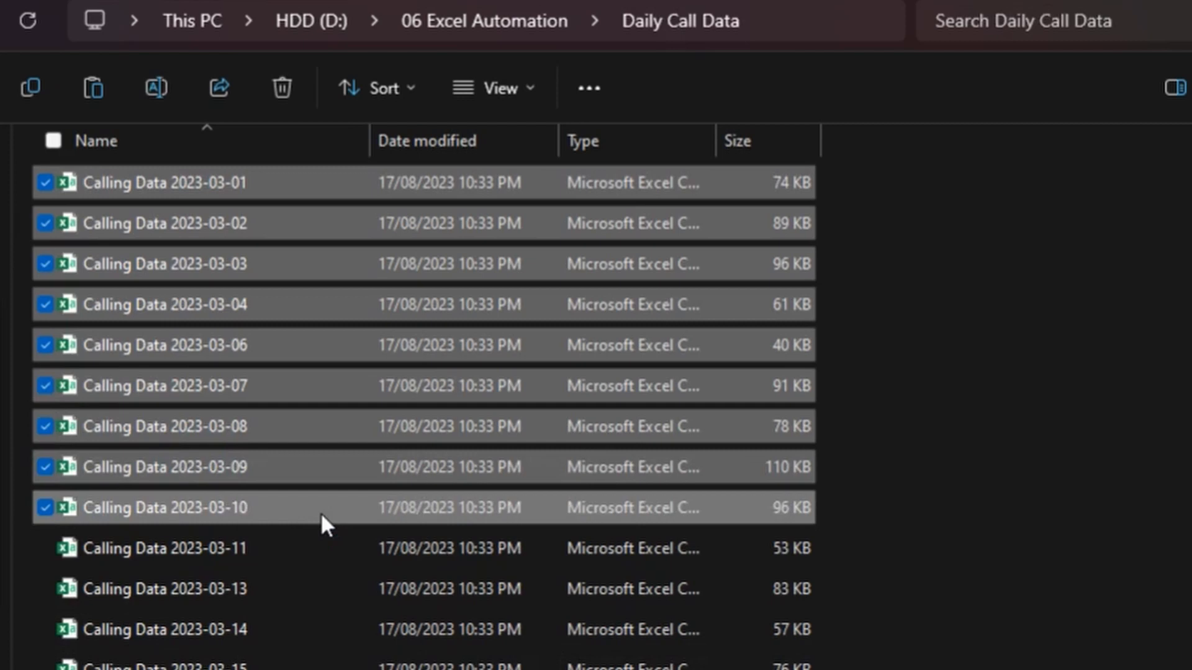
pyautogui.click(498, 21)
pyautogui.doubleClick(130, 217)
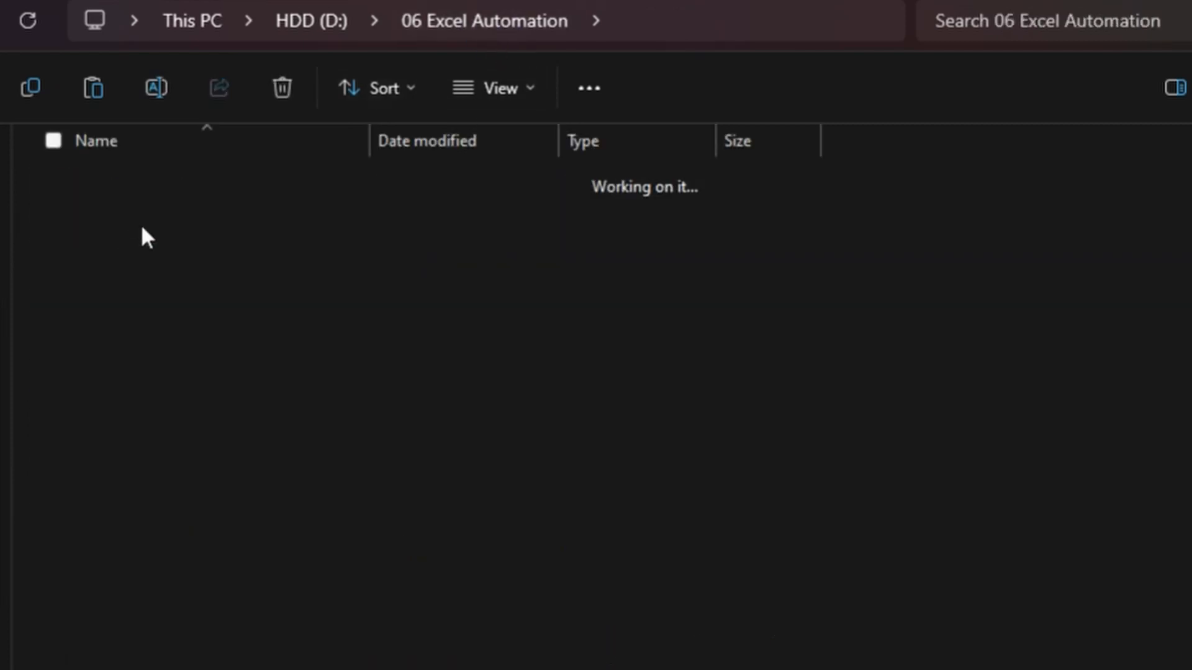
pyautogui.hotkey('ctrl', 'v')
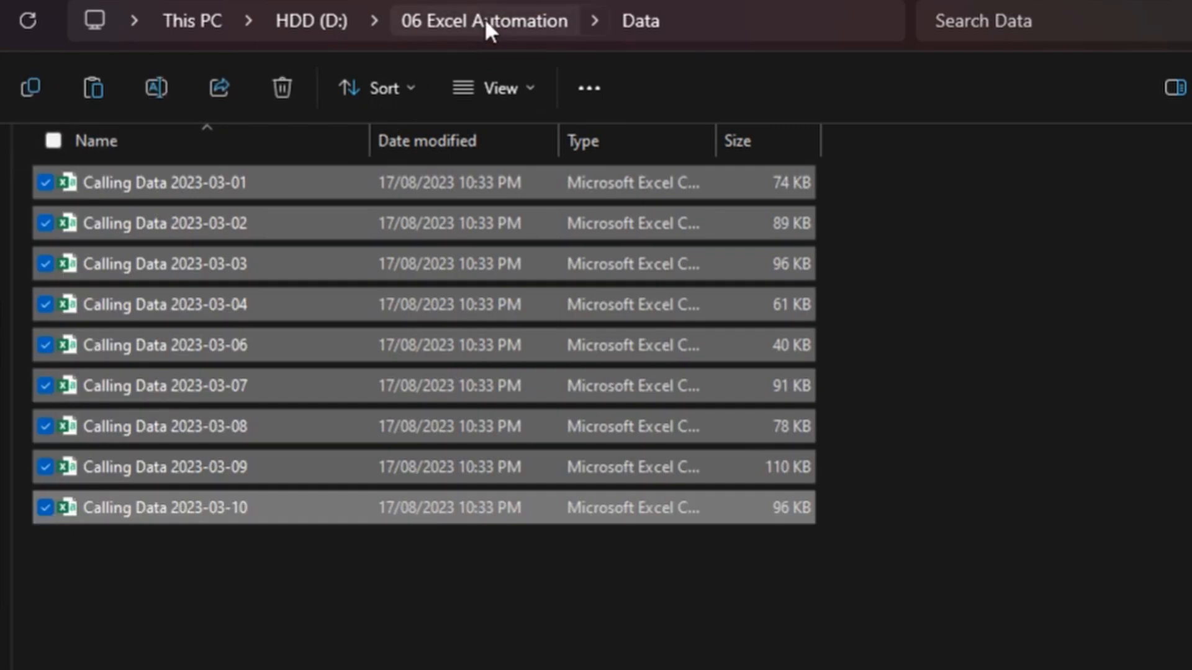
# Step: Create a new Excel worksheet file named Summary Report in the 06 Excel Automation folder
pyautogui.click(486, 21)
pyautogui.click(225, 481)
pyautogui.rightClick(222, 513)
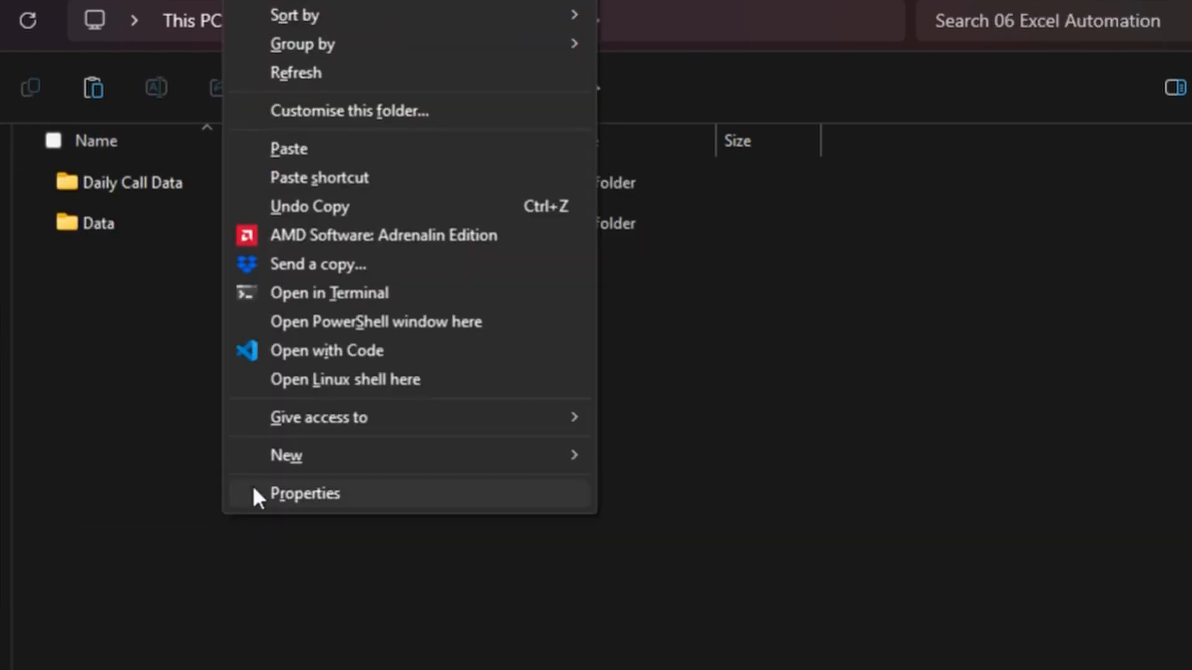
pyautogui.moveTo(284, 467)
pyautogui.click(682, 669)
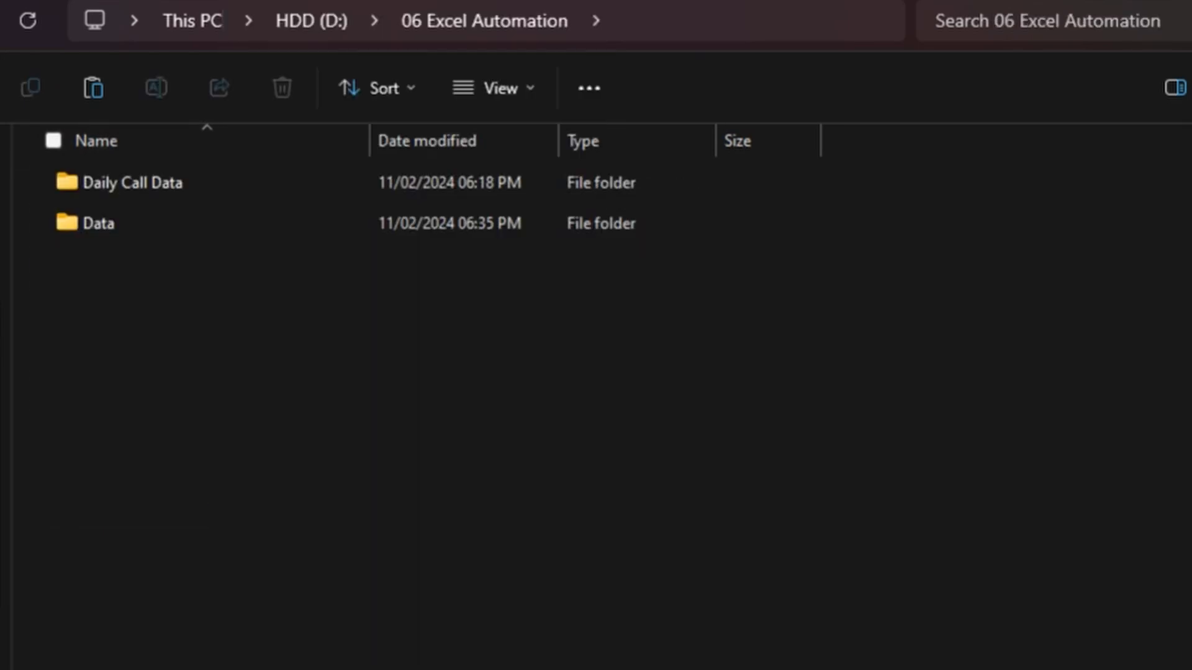
pyautogui.write('Summary Report')
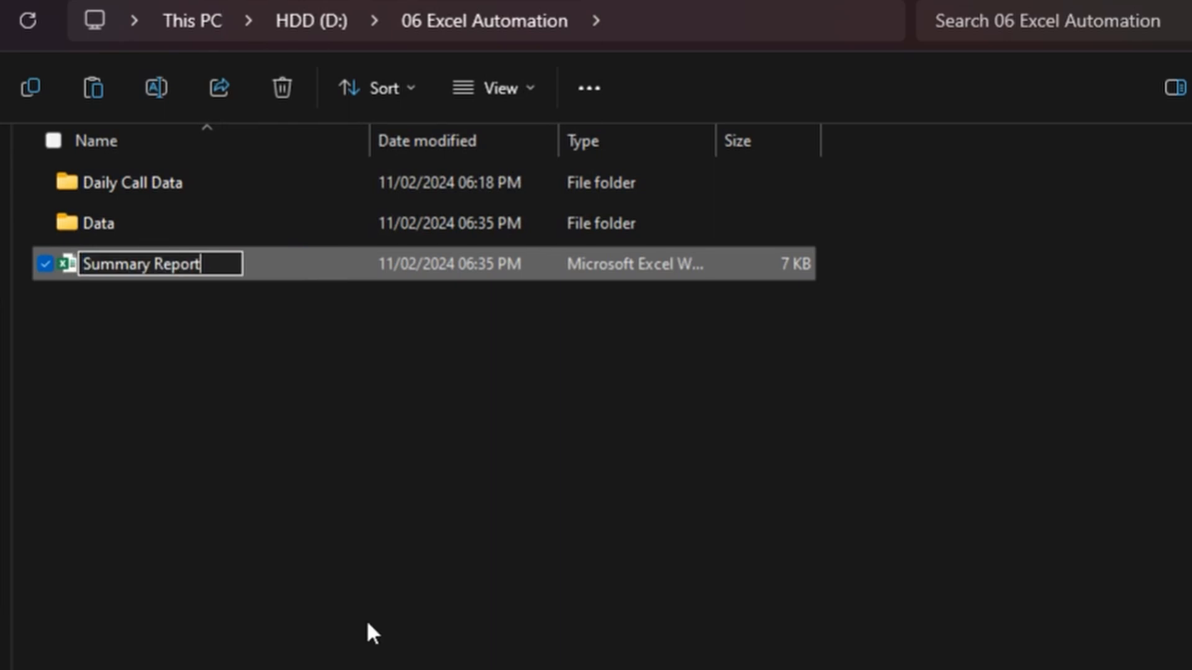
pyautogui.press('Return')
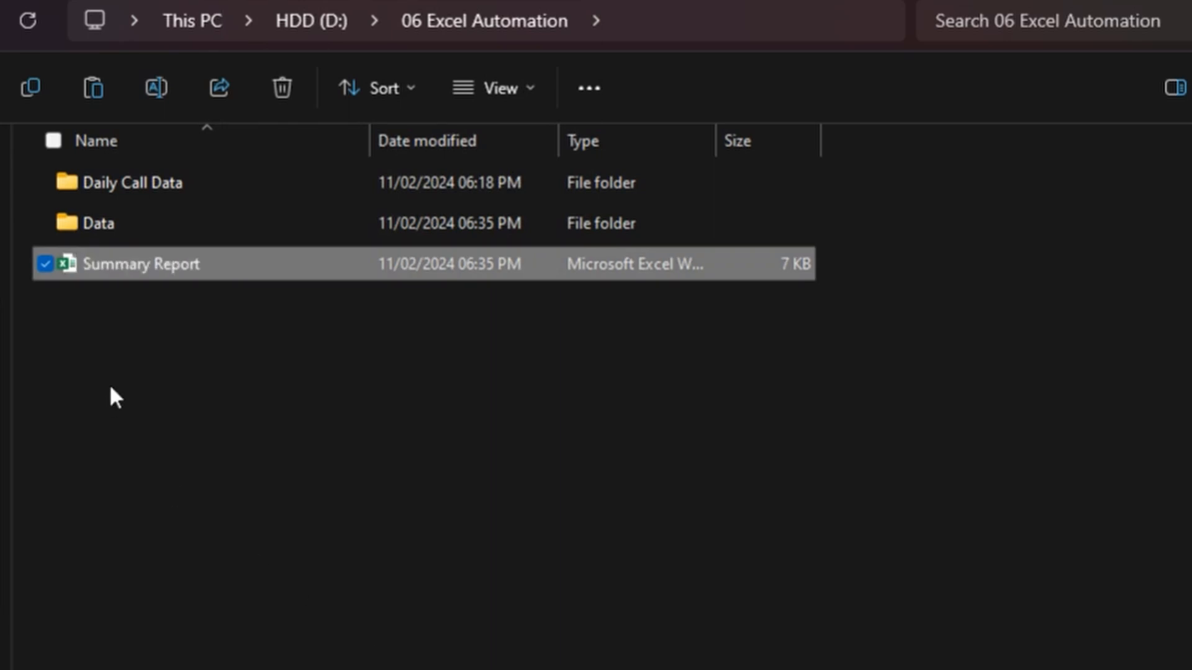
# Step: Open the Summary Report workbook and the Calling Data 2023-03-01 file from the Data folder
pyautogui.doubleClick(129, 268)
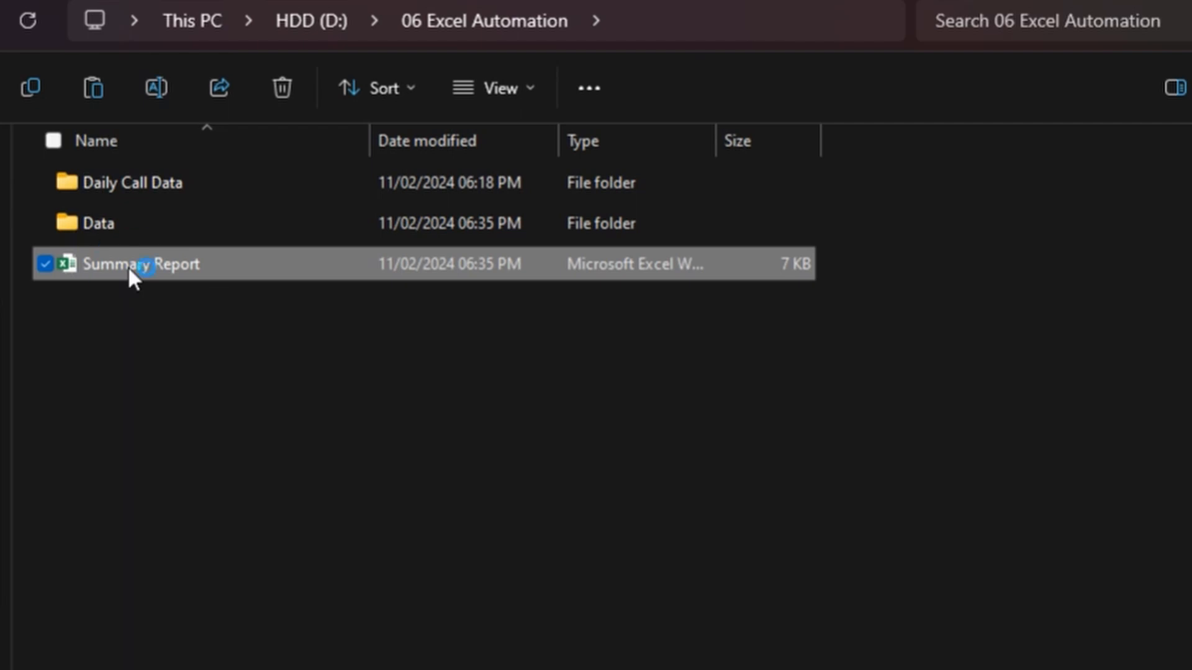
pyautogui.doubleClick(84, 236)
pyautogui.doubleClick(136, 191)
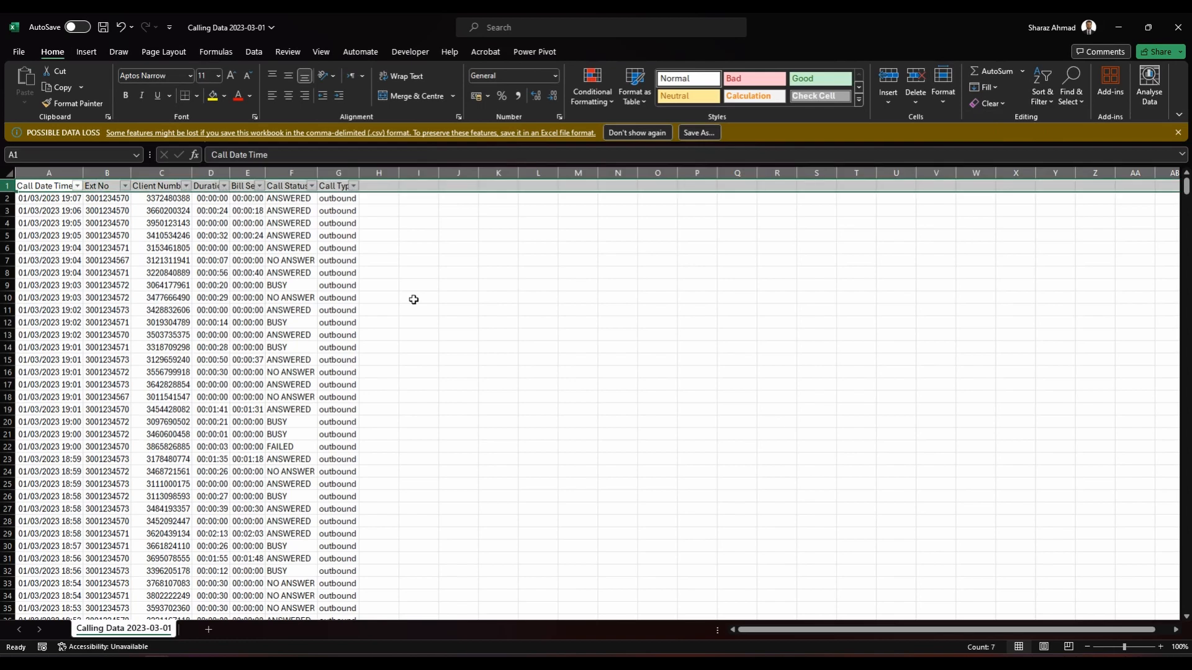
# Step: Examine the filter values of the Call Date Time, Ext No and Duration columns in Calling Data 2023-03-01
pyautogui.hotkey('alt', 'Down')
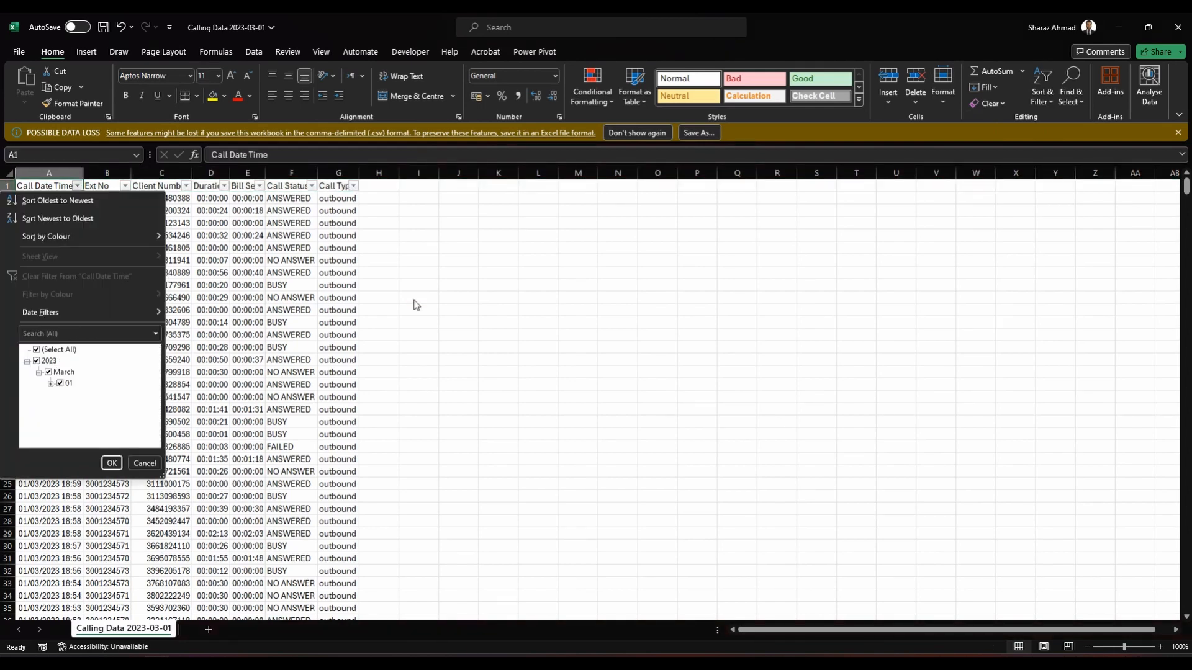
pyautogui.press('Escape')
pyautogui.press('Right')
pyautogui.hotkey('alt', 'Down')
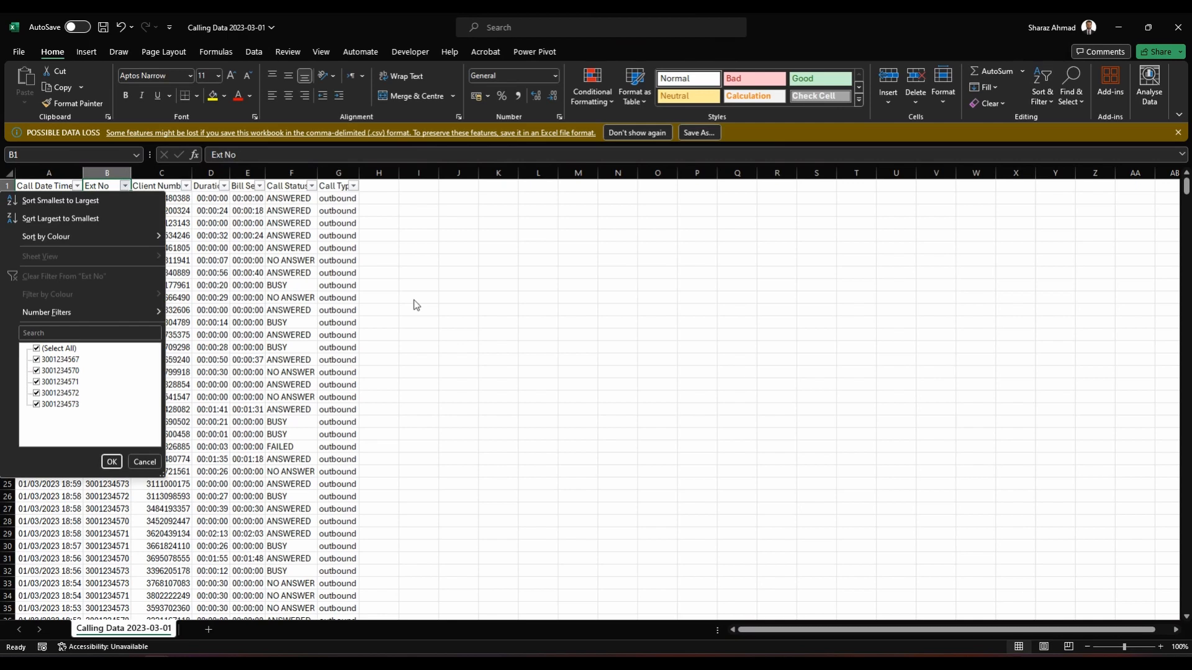
pyautogui.press('Escape')
pyautogui.hotkey('alt', 'Down')
pyautogui.press('Escape')
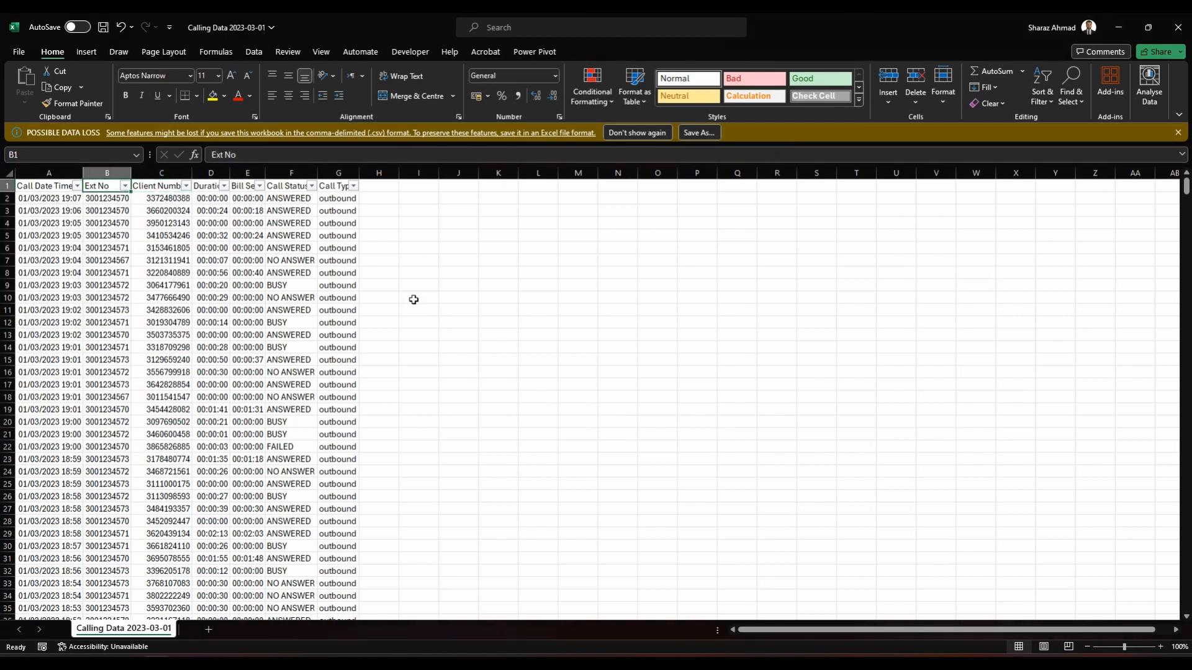
pyautogui.hotkey('shift', 'Left')
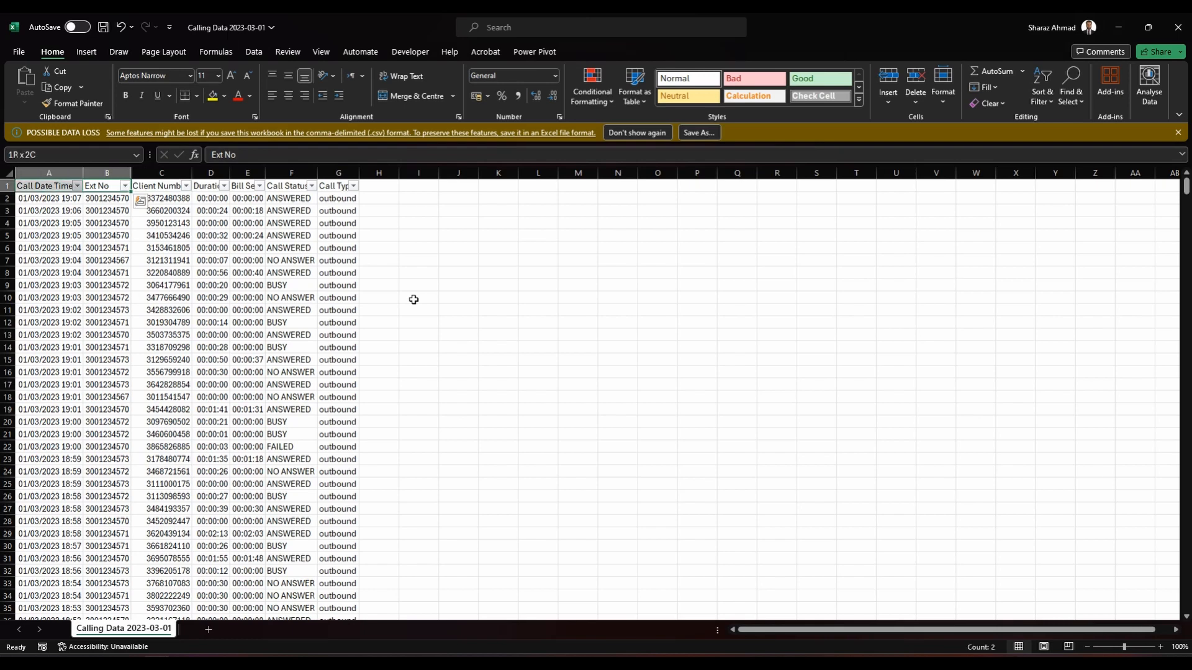
pyautogui.hotkey('ctrl', 'space')
pyautogui.press('Right')
pyautogui.press('Right')
pyautogui.hotkey('alt', 'Down')
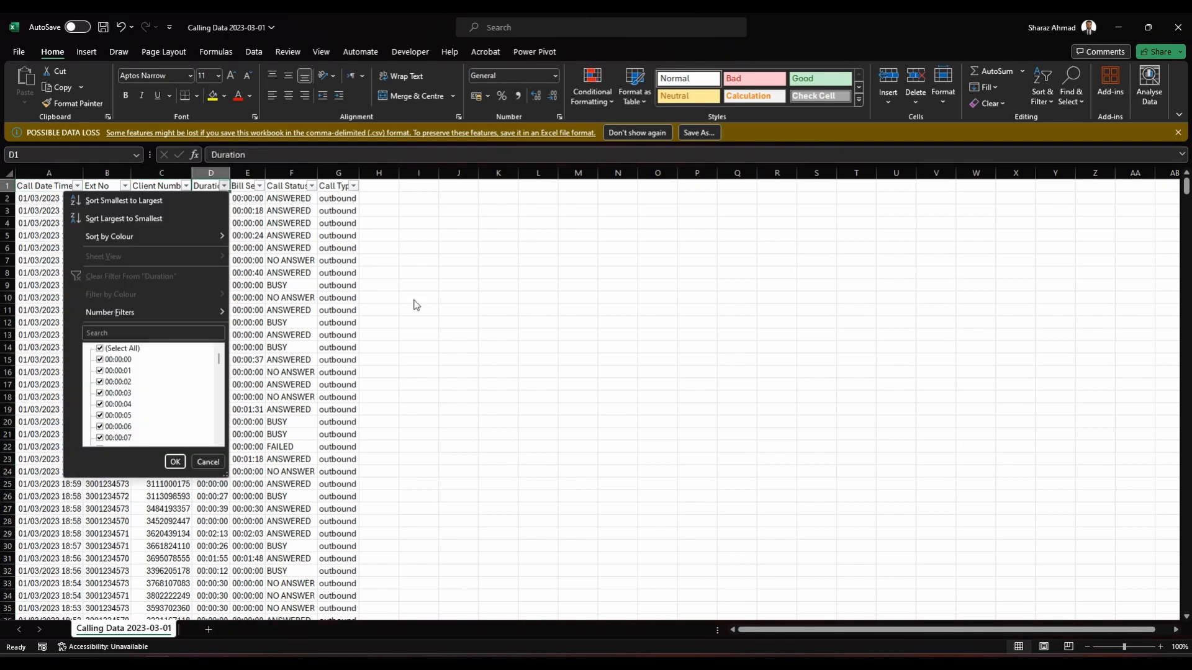
pyautogui.press('Escape')
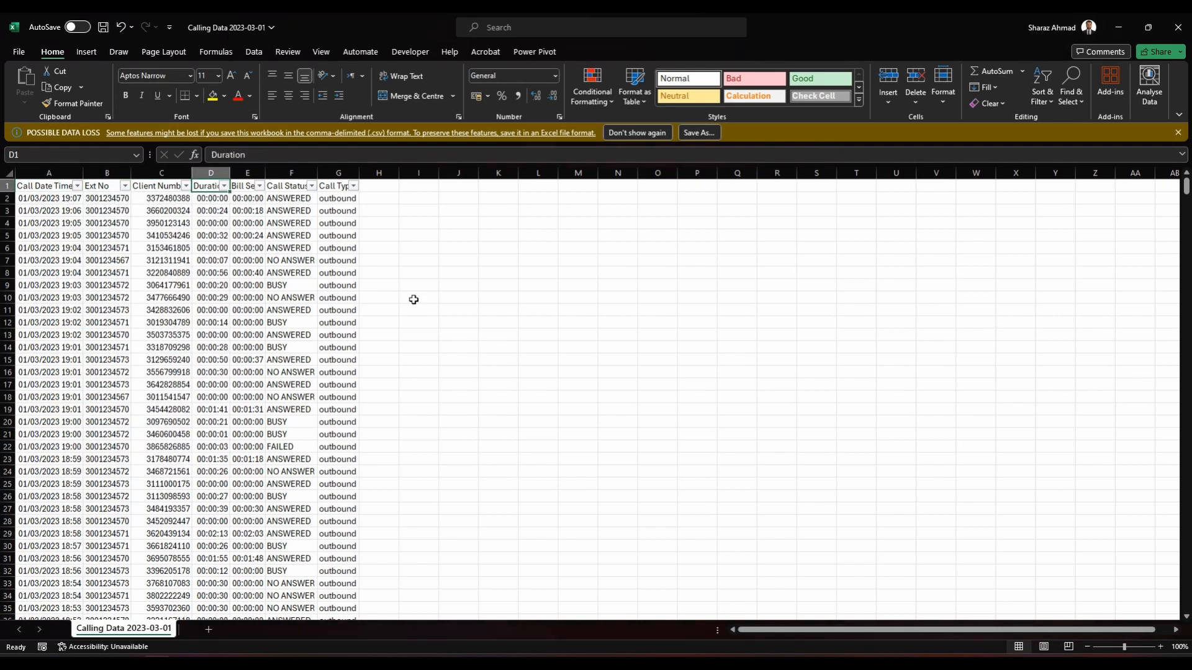
# Step: Copy the whole Calling Data 2023-03-01 table with its headers into the Summary Report workbook, starting at cell A1
pyautogui.hotkey('ctrl', 'Home')
pyautogui.hotkey('ctrl', 'shift', 'End')
pyautogui.hotkey('ctrl', 'c')
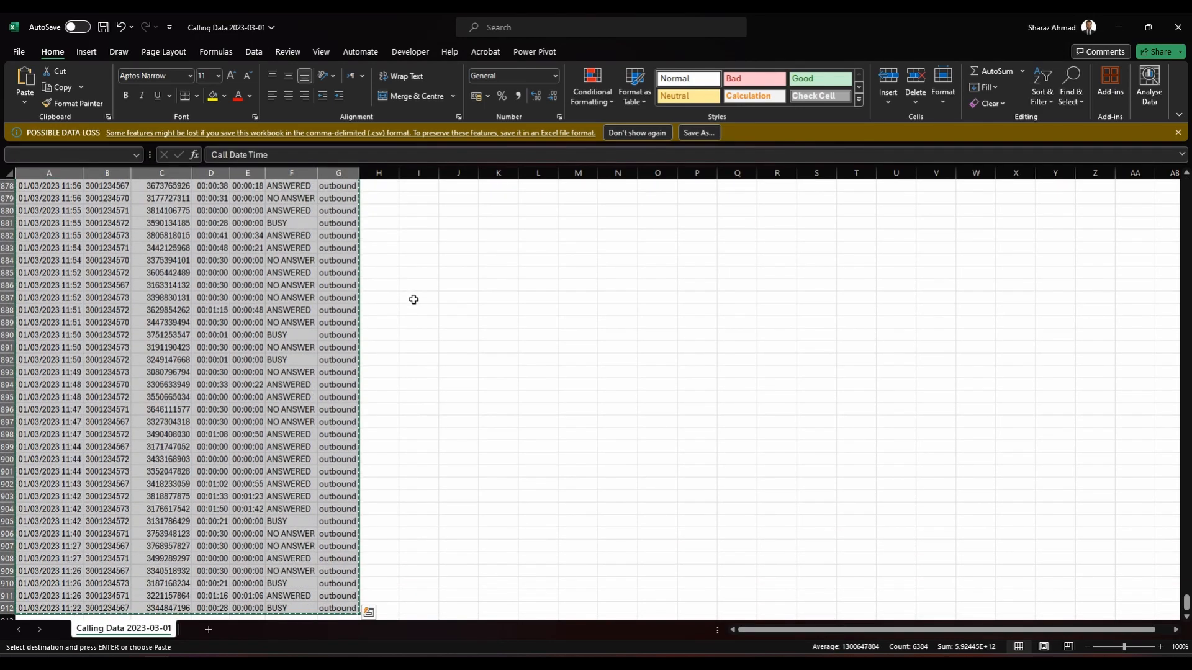
pyautogui.hotkey('alt', 'Tab')
pyautogui.hotkey('ctrl', 'v')
# Step: Autofit the widths of the pasted columns and freeze the header row
pyautogui.hotkey('alt', 'h')
pyautogui.press('o')
pyautogui.press('i')
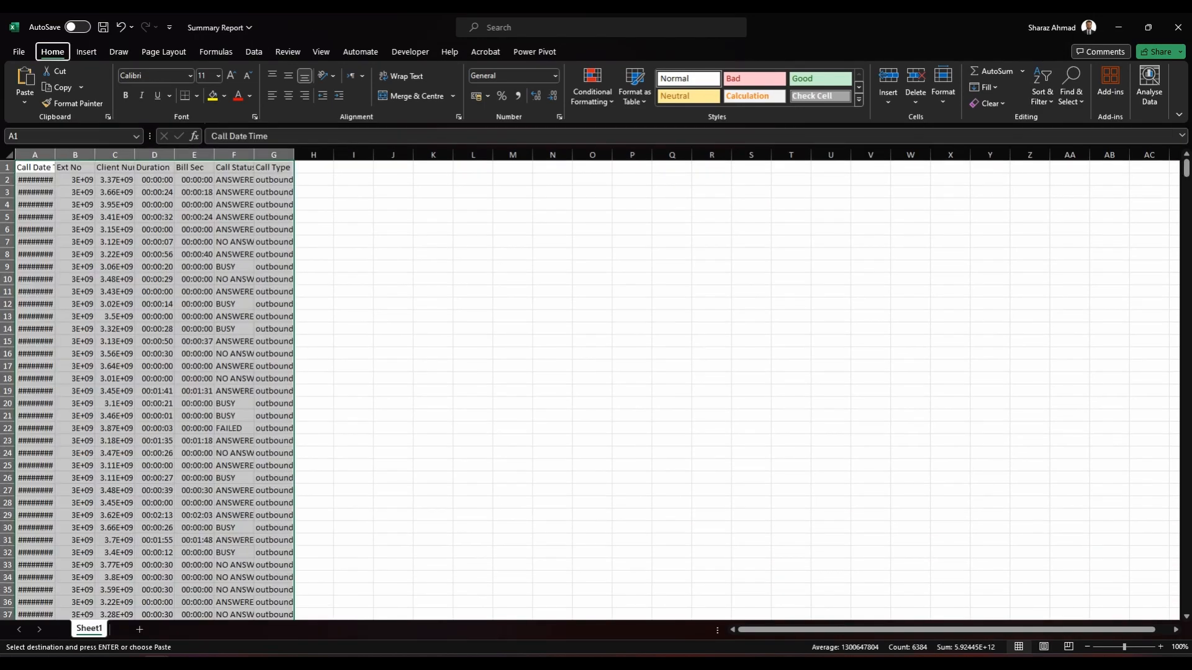
pyautogui.press('Down')
pyautogui.hotkey('alt', 'w')
pyautogui.press('f')
pyautogui.press('f')
# Step: Centre the header cells from Call Date Time to Call Type and make them bold
pyautogui.press('Up')
pyautogui.hotkey('ctrl', 'shift', 'Right')
pyautogui.hotkey('alt', 'h')
pyautogui.press('a')
pyautogui.press('c')
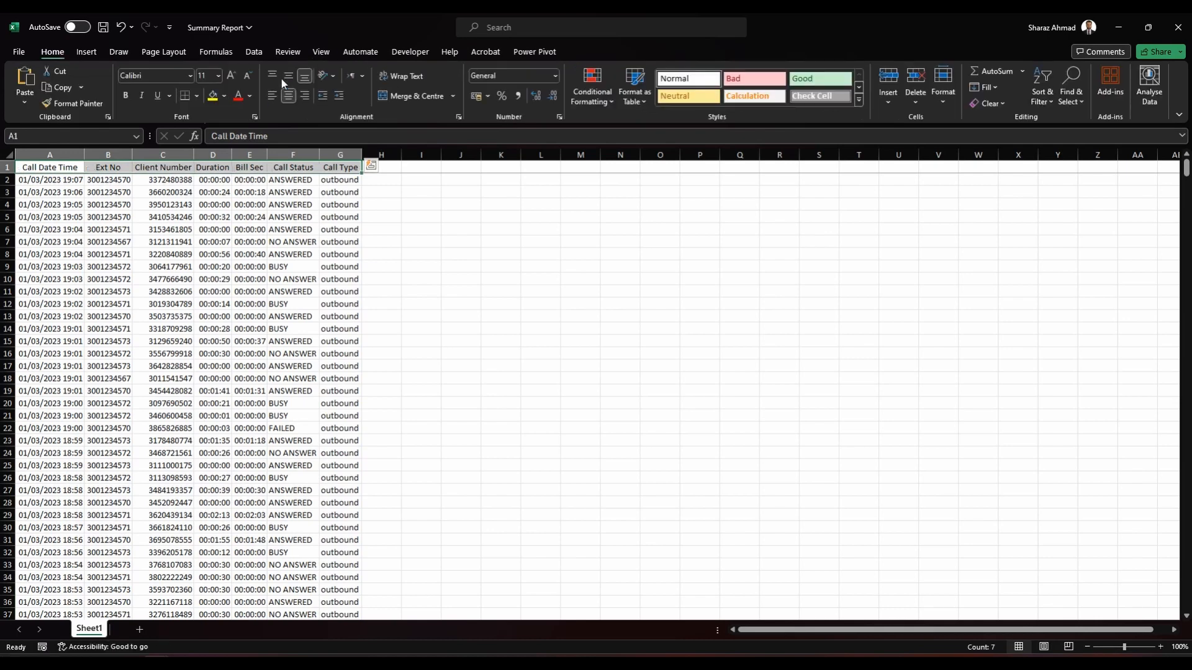
pyautogui.hotkey('ctrl', 'b')
# Step: Rename the Summary Report worksheet as Data
pyautogui.hotkey('alt', 'h')
pyautogui.write('or')
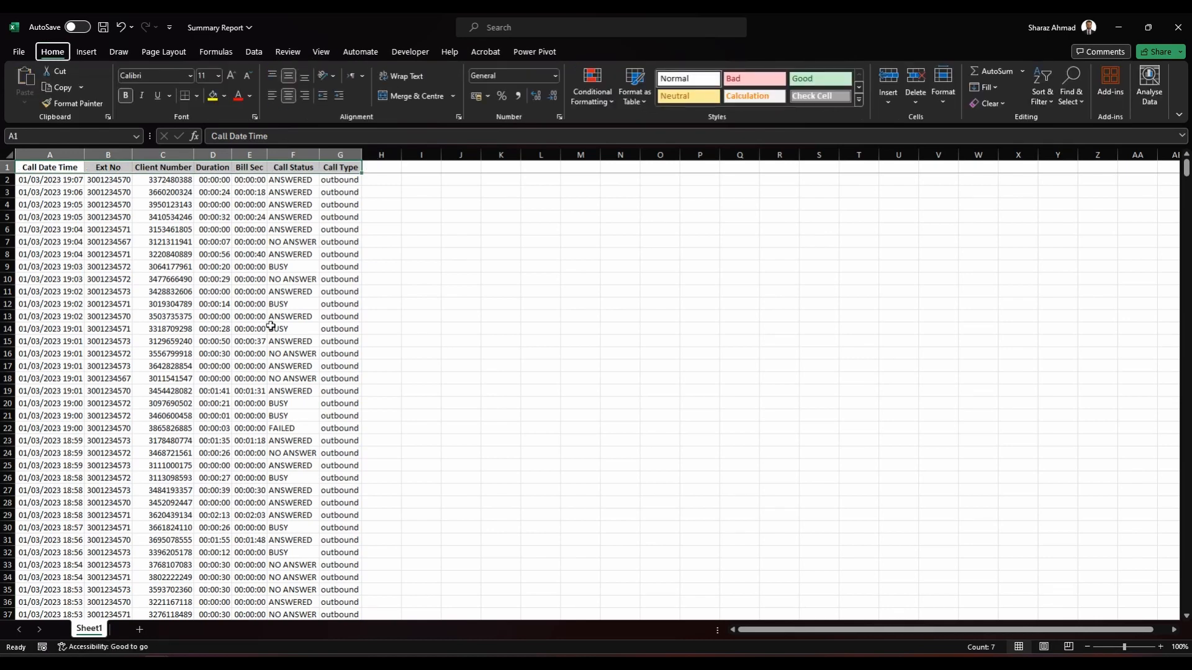
pyautogui.write('Data')
pyautogui.press('Return')
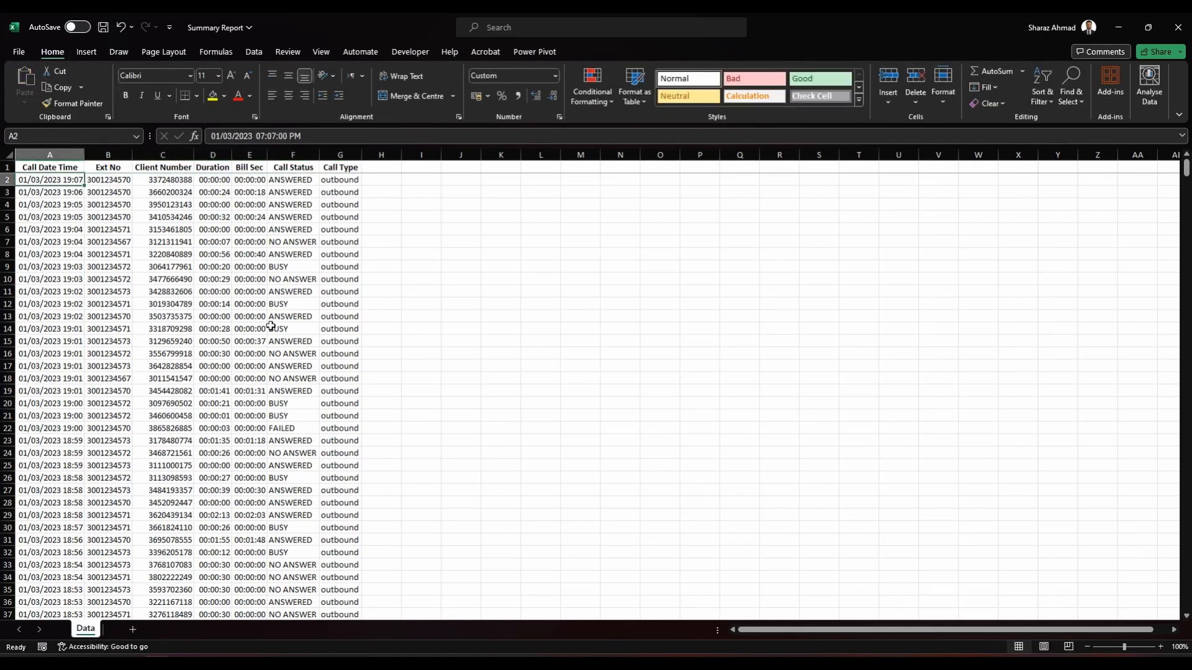
# Step: Close Calling Data 2023-03-01 without saving and open Calling Data 2023-03-02 from the Data folder
pyautogui.hotkey('ctrl', 'Tab')
pyautogui.hotkey('ctrl', 'w')
pyautogui.press('n')
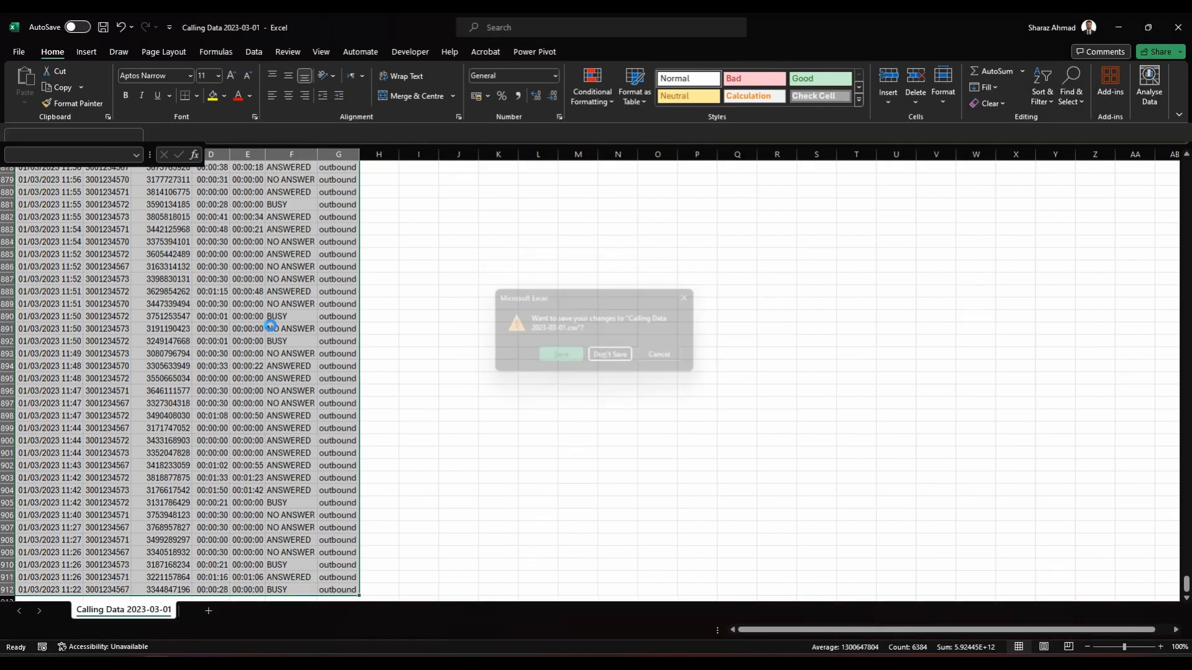
pyautogui.hotkey('alt', 'Tab')
pyautogui.press('Down')
pyautogui.press('Return')
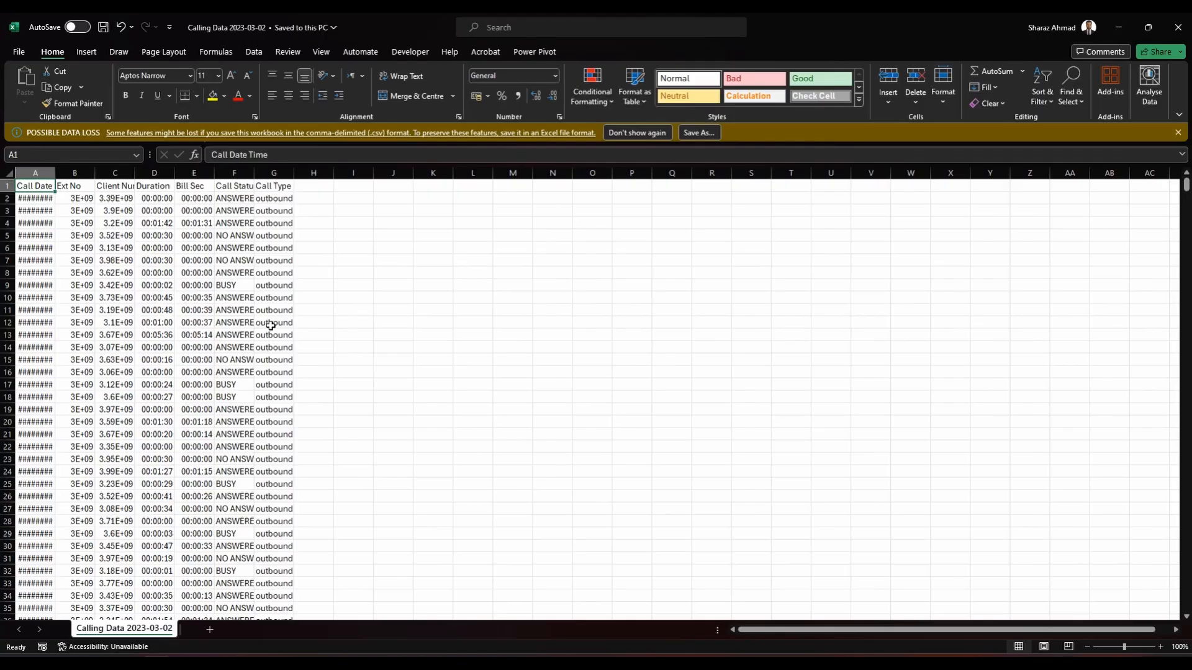
# Step: Add filters to the Calling Data 2023-03-02 headers and examine the Call Date Time, Ext No and Client Number values
pyautogui.hotkey('ctrl', 'shift', 'l')
pyautogui.hotkey('alt', 'Down')
pyautogui.press('Escape')
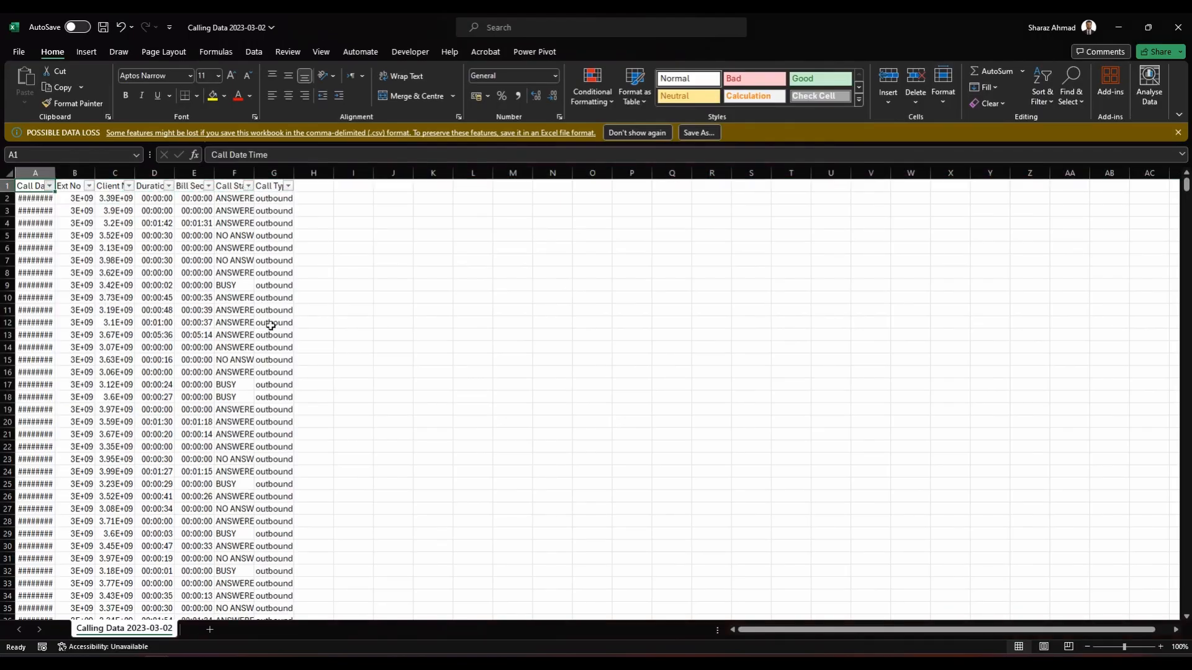
pyautogui.press('Right')
pyautogui.hotkey('alt', 'Down')
pyautogui.press('Escape')
pyautogui.press('Right')
pyautogui.hotkey('alt', 'Down')
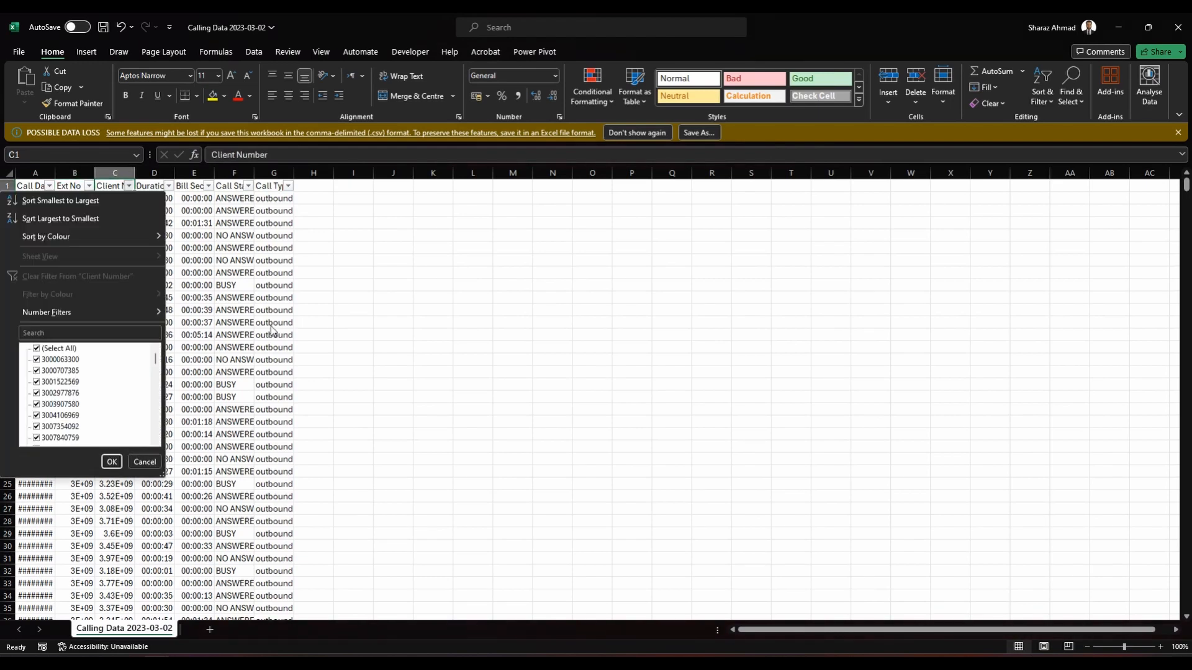
pyautogui.press('Escape')
# Step: Examine the list of filter values in the Duration column of Calling Data 2023-03-02
pyautogui.press('Right')
pyautogui.hotkey('alt', 'Down')
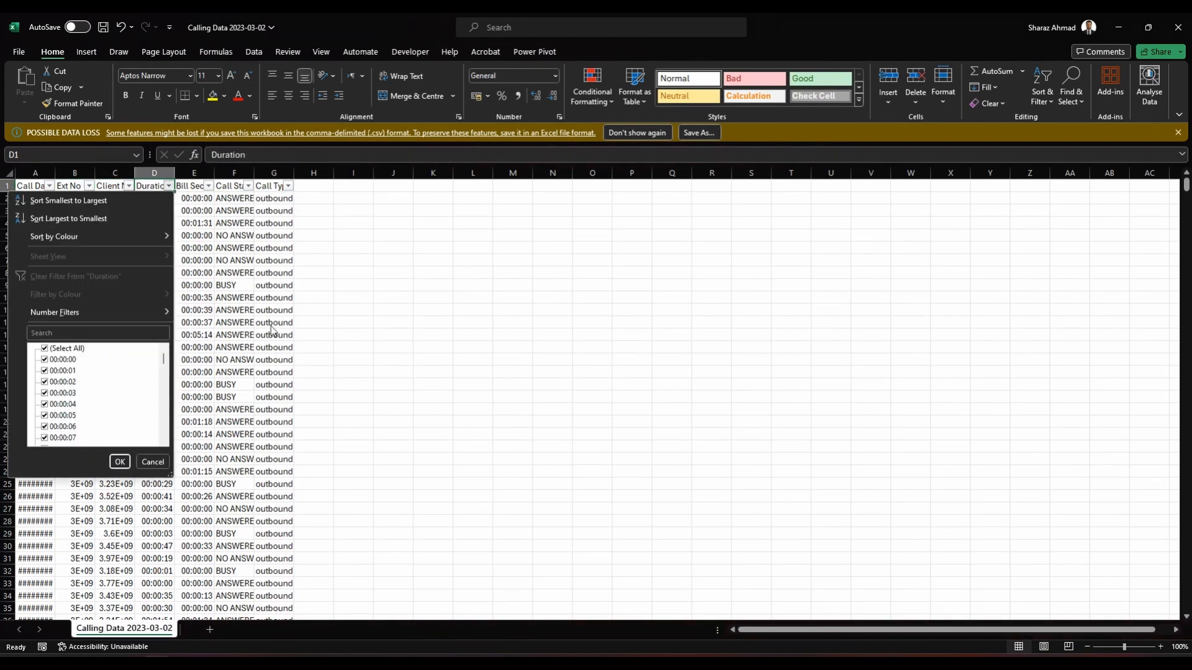
pyautogui.press('Down')
pyautogui.press('Down')
pyautogui.press('Down')
pyautogui.press('Down')
pyautogui.press('Down')
pyautogui.press('Down')
pyautogui.press('Down')
pyautogui.press('Down')
pyautogui.press('Down')
pyautogui.press('Down')
pyautogui.press('Down')
pyautogui.press('Down')
pyautogui.press('Down')
pyautogui.press('Down')
pyautogui.press('Down')
pyautogui.press('Down')
pyautogui.press('Down')
pyautogui.press('Down')
pyautogui.press('Down')
pyautogui.press('Down')
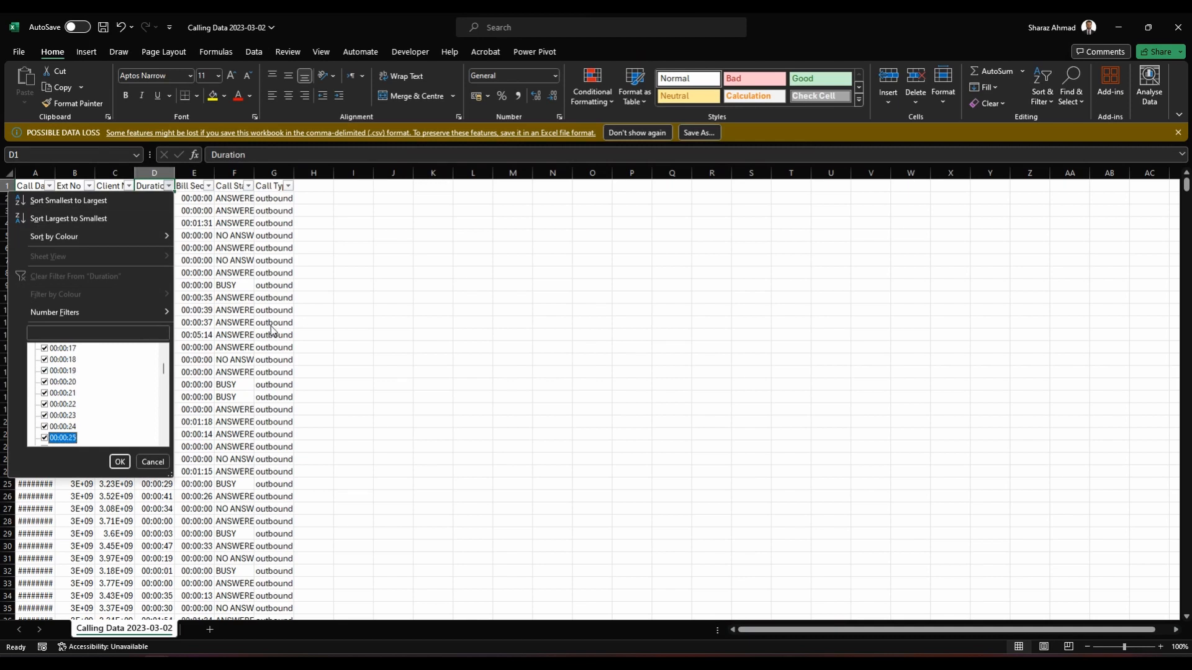
pyautogui.press('Down')
pyautogui.press('Down')
pyautogui.press('Down')
pyautogui.press('Escape')
# Step: Copy the Calling Data 2023-03-02 rows without the header and paste them below the existing Summary Report data at A913
pyautogui.hotkey('ctrl', 'Left')
pyautogui.press('Down')
pyautogui.hotkey('ctrl', 'shift', 'Right')
pyautogui.hotkey('ctrl', 'shift', 'Down')
pyautogui.hotkey('ctrl', 'c')
pyautogui.hotkey('alt', 'Tab')
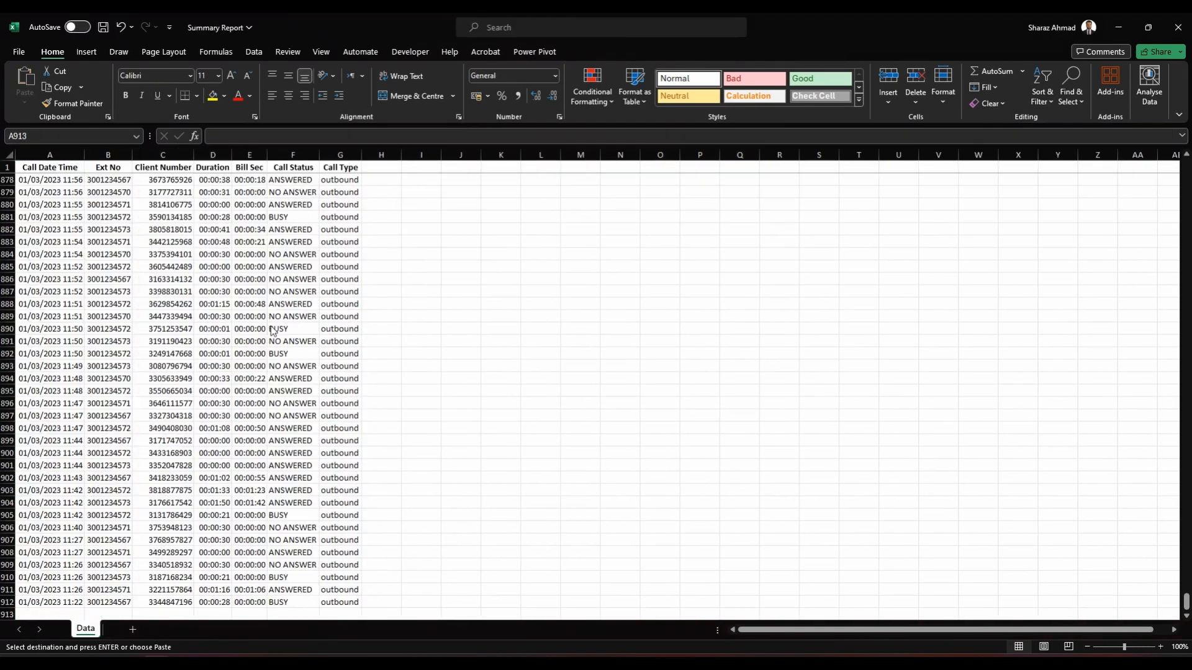
pyautogui.hotkey('shift', 'F10')
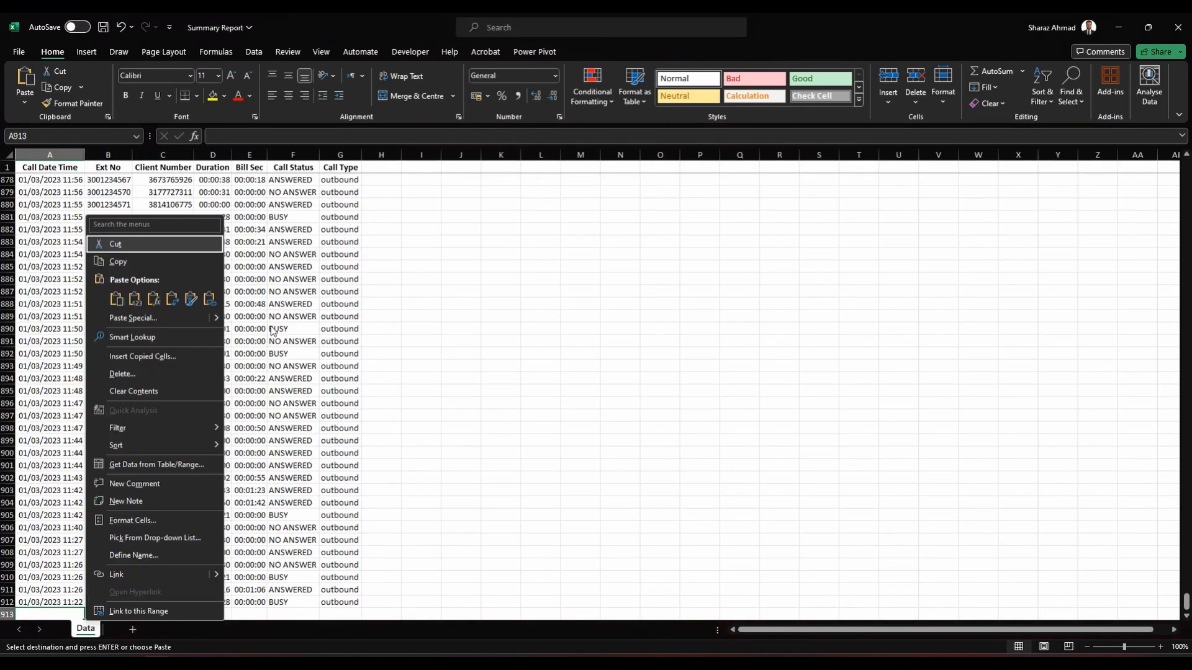
pyautogui.press('p')
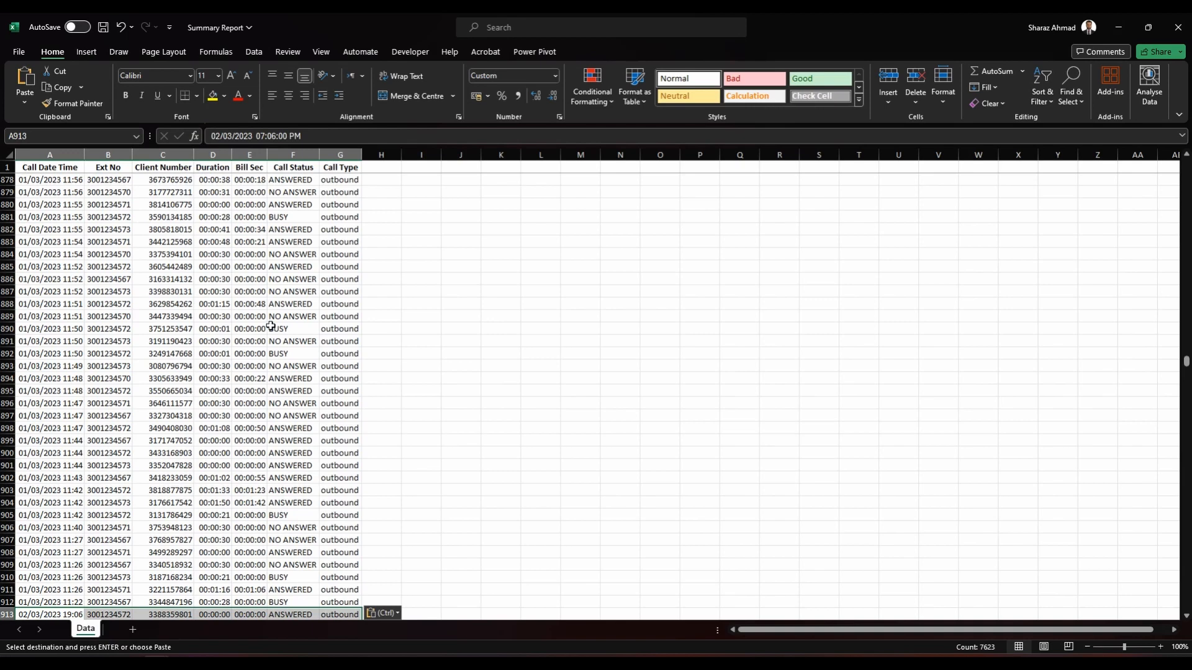
# Step: Format the Call Date Time column as Short Date and return to cell A1
pyautogui.hotkey('ctrl', 'Down')
pyautogui.hotkey('ctrl', 'space')
pyautogui.hotkey('alt', 'h')
pyautogui.write('nShort Date')
pyautogui.press('Return')
pyautogui.hotkey('ctrl', 'Up')
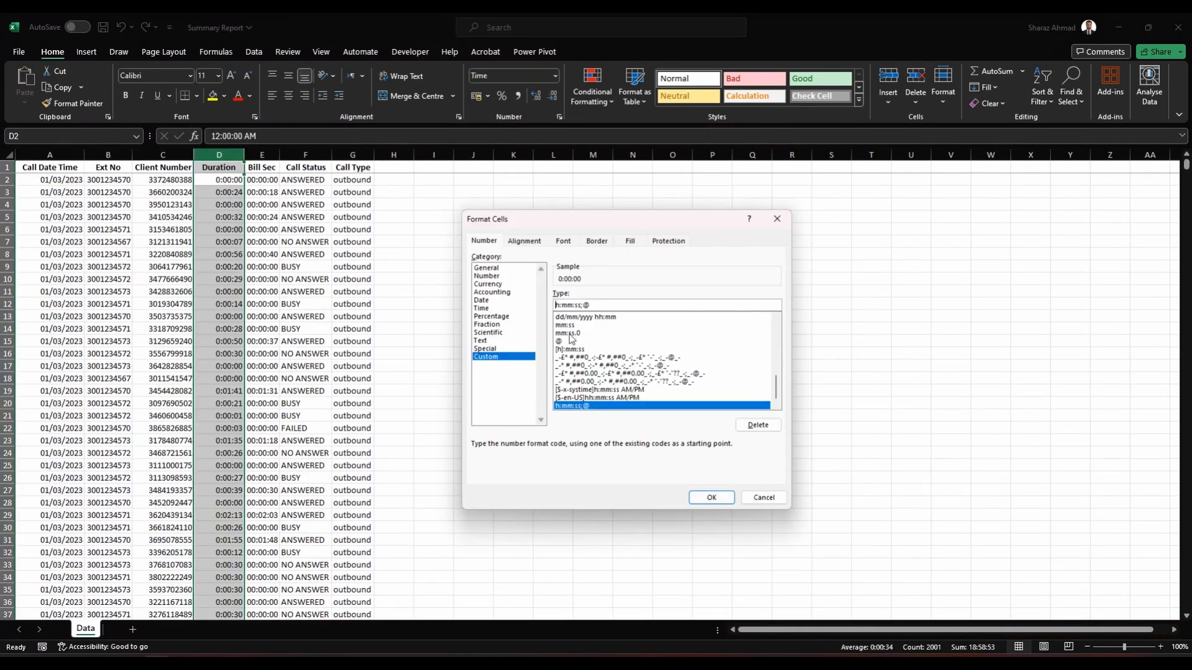
# Step: Format the Duration column on the Data sheet with the custom time format hh:mm:ss;@
pyautogui.write('hh:mm:ss;@')
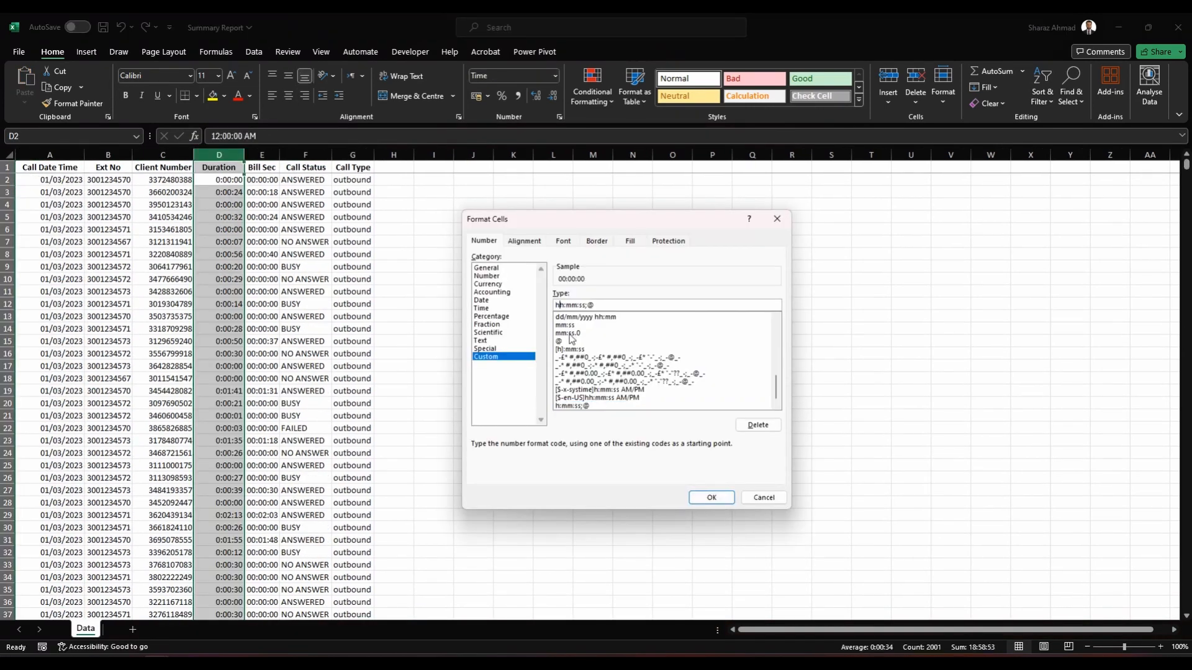
pyautogui.press('Return')
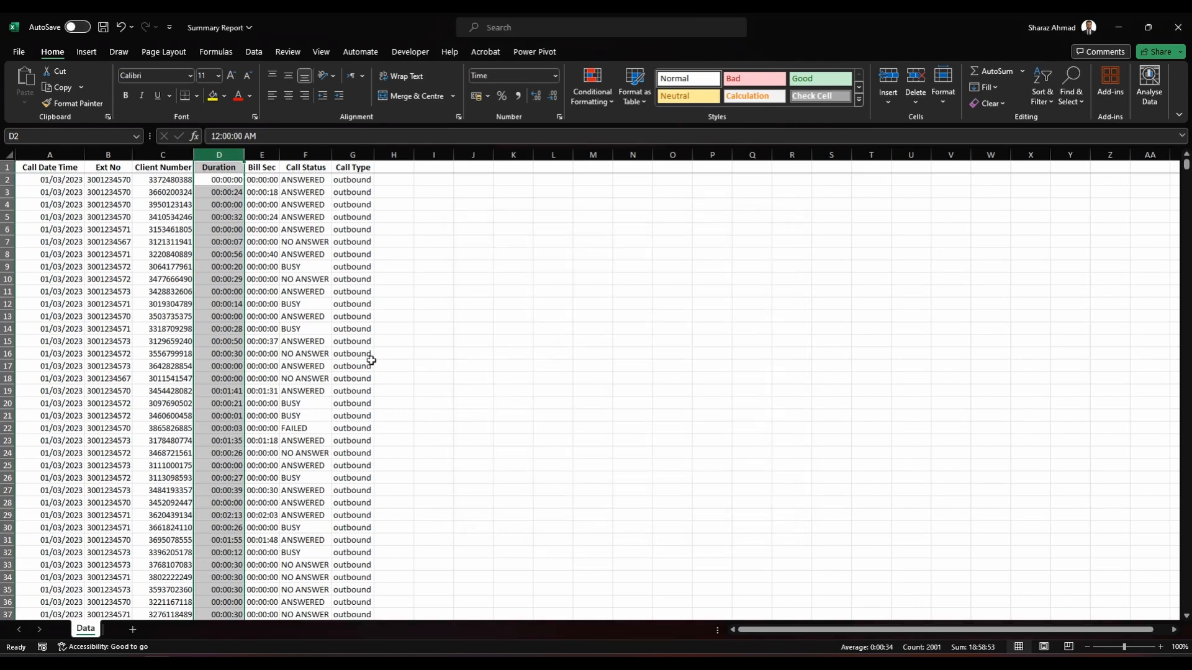
# Step: Insert a PivotTable from the full Data range on a new sheet named Summary, with Ext No in Rows
pyautogui.hotkey('ctrl', 'Left')
pyautogui.hotkey('ctrl', 'Up')
pyautogui.hotkey('ctrl', 'shift', 'Down')
pyautogui.hotkey('ctrl', 'shift', 'Right')
pyautogui.press('alt')
pyautogui.press('n')
pyautogui.press('v')
pyautogui.press('t')
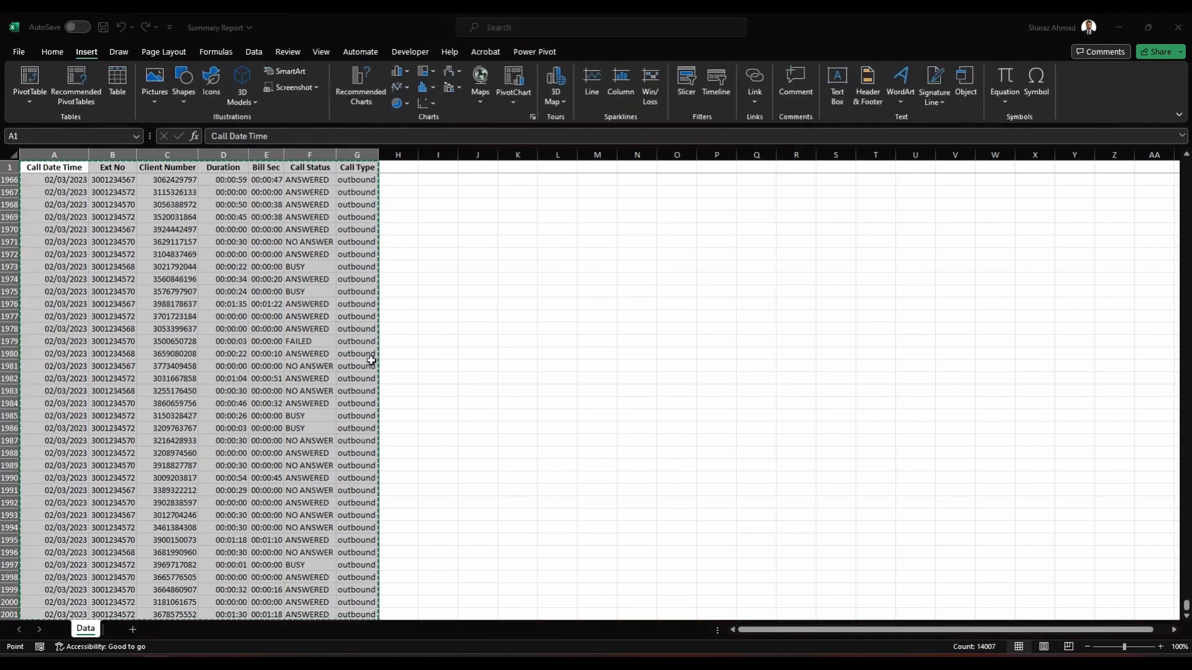
pyautogui.press('Return')
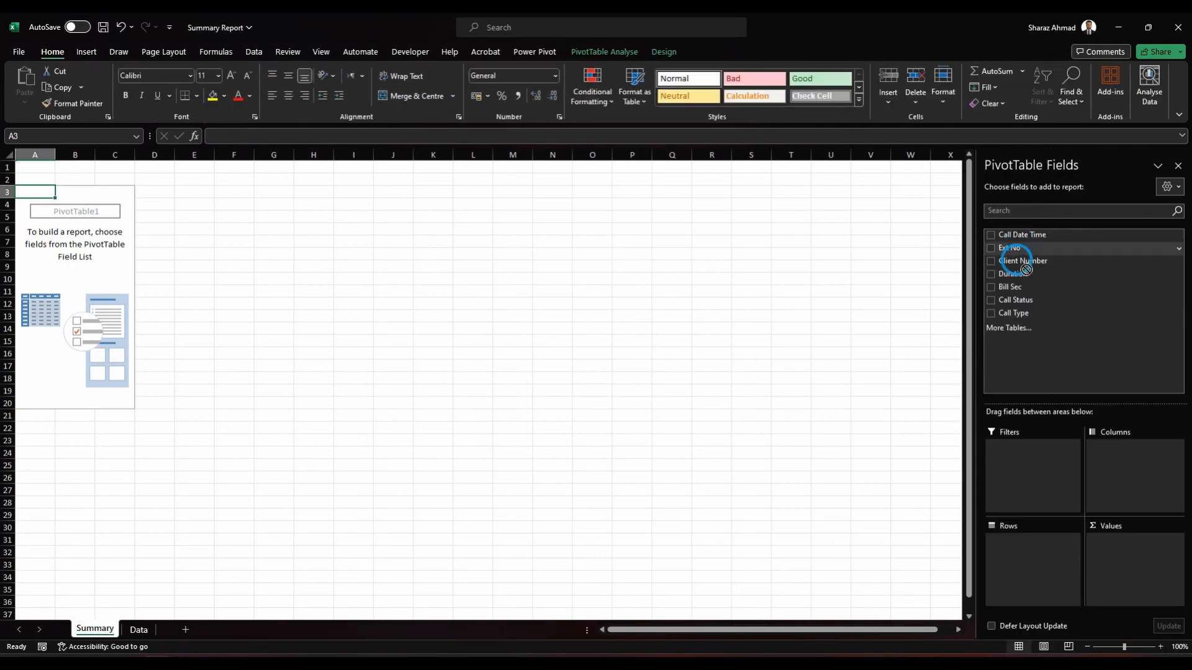
pyautogui.moveTo(1018, 261); pyautogui.dragTo(1024, 576)
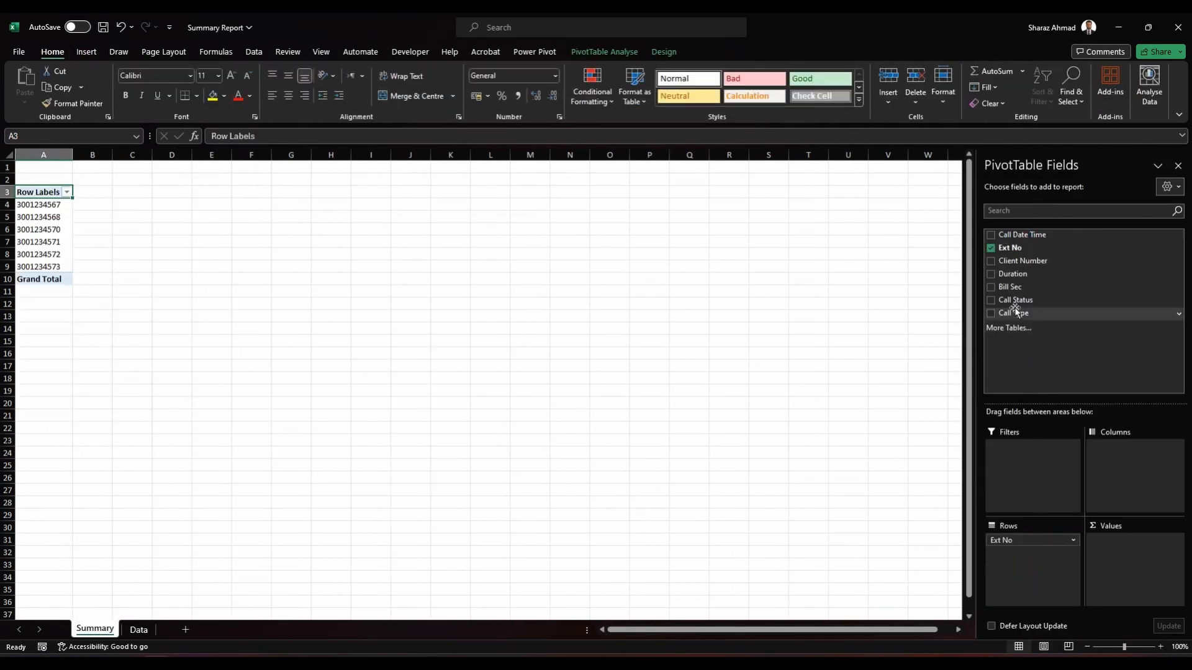
# Step: Add Duration to the PivotTable values, summarise it by Sum, and give it a custom hh:mm:ss number format
pyautogui.moveTo(1015, 273); pyautogui.dragTo(1165, 567)
pyautogui.click(1176, 540)
pyautogui.click(1111, 544)
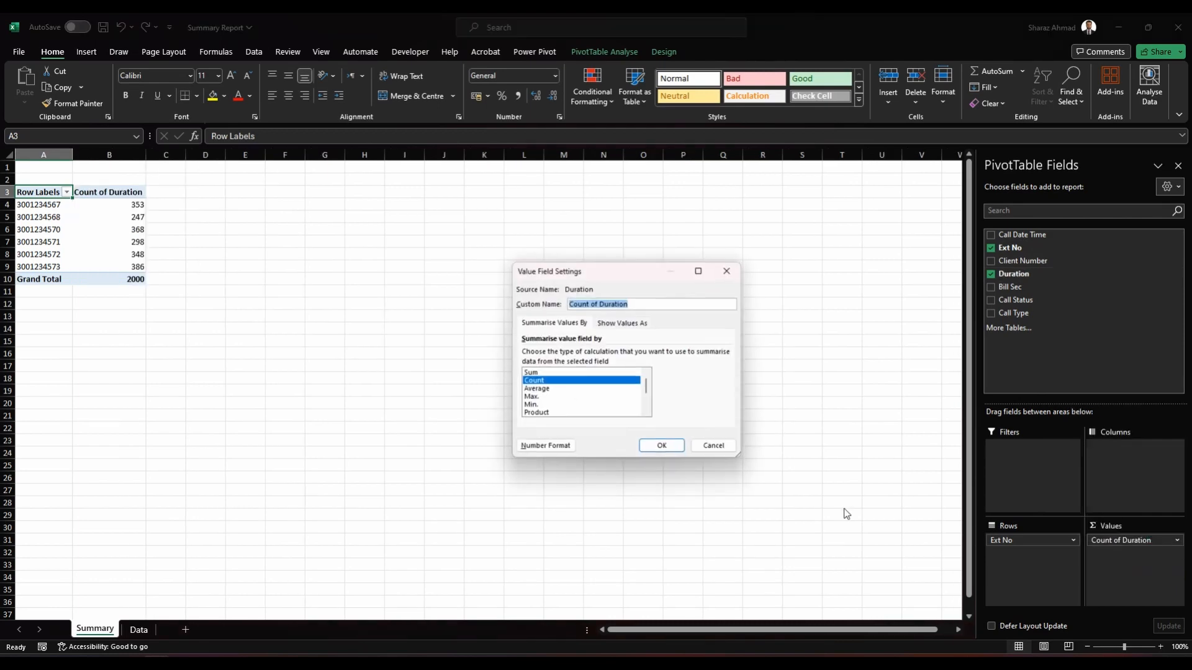
pyautogui.click(559, 373)
pyautogui.click(545, 447)
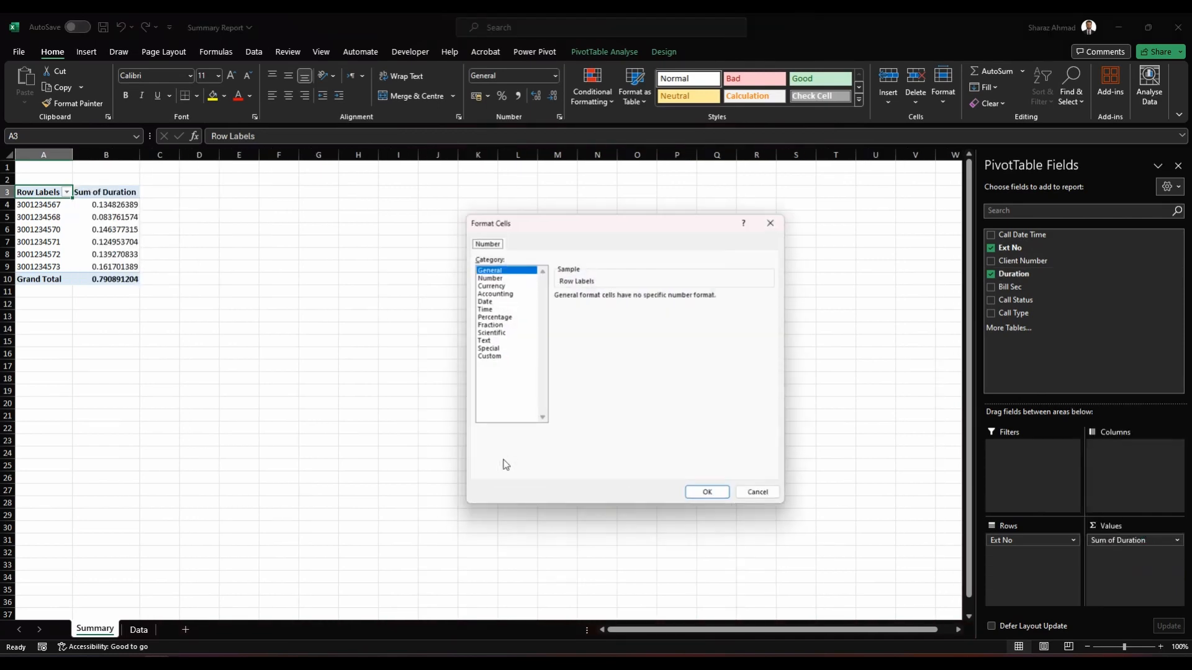
pyautogui.click(486, 357)
pyautogui.click(707, 498)
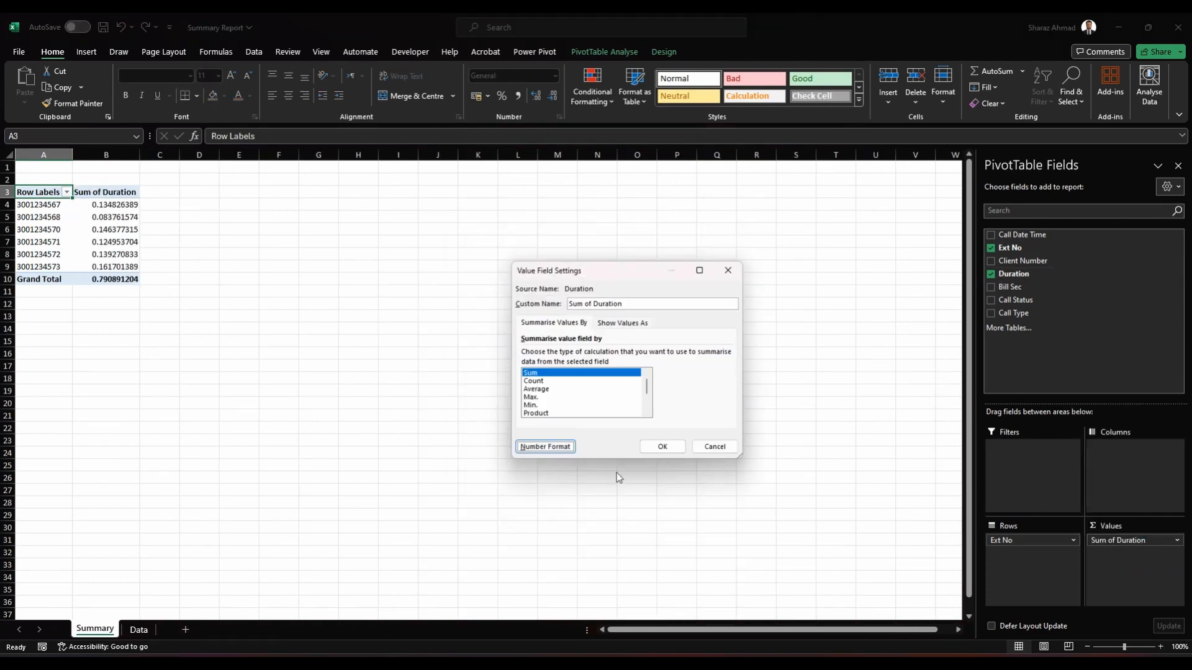
pyautogui.click(662, 447)
# Step: Add Call Date Time to the PivotTable columns, keeping only its Days grouping
pyautogui.moveTo(1040, 236); pyautogui.dragTo(970, 490)
pyautogui.moveTo(1114, 462); pyautogui.dragTo(772, 505)
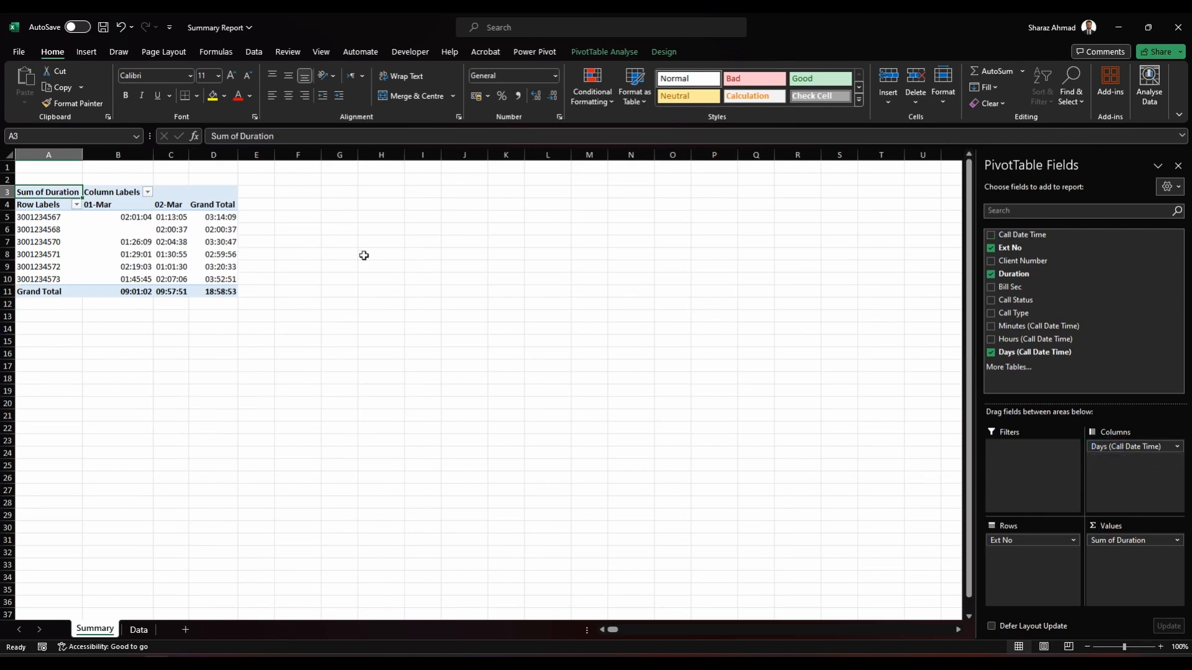
pyautogui.click(141, 216)
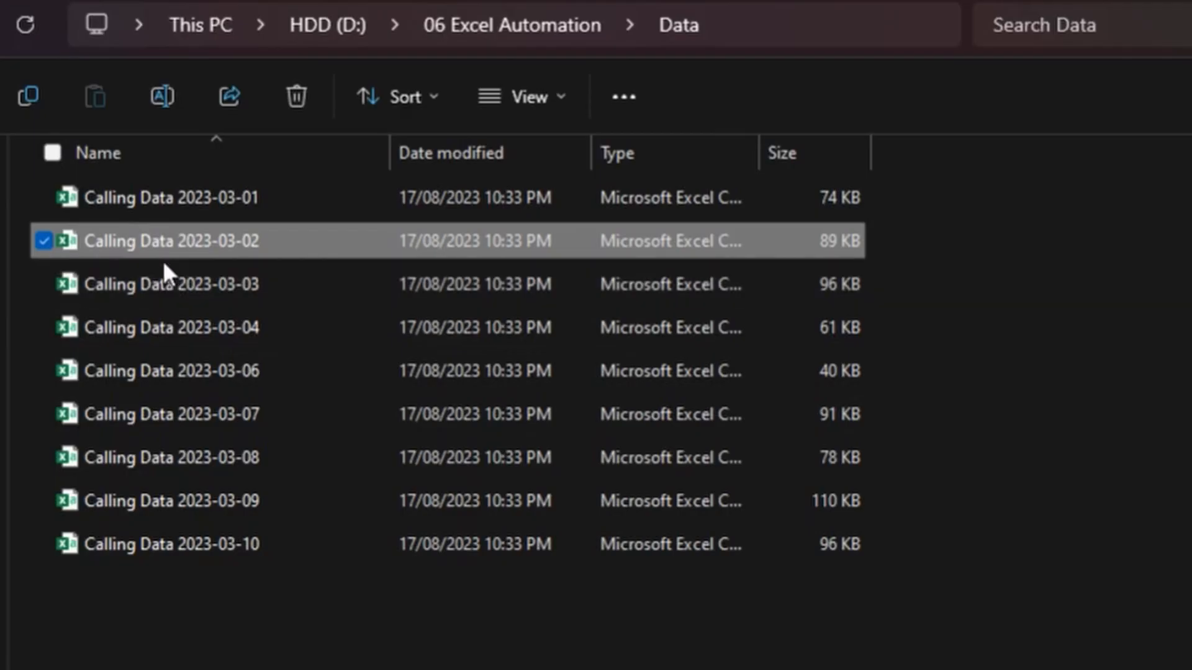
# Step: Open Calling Data 2023-03-03, add filters to its headers and examine the Call Date Time values
pyautogui.click(177, 284)
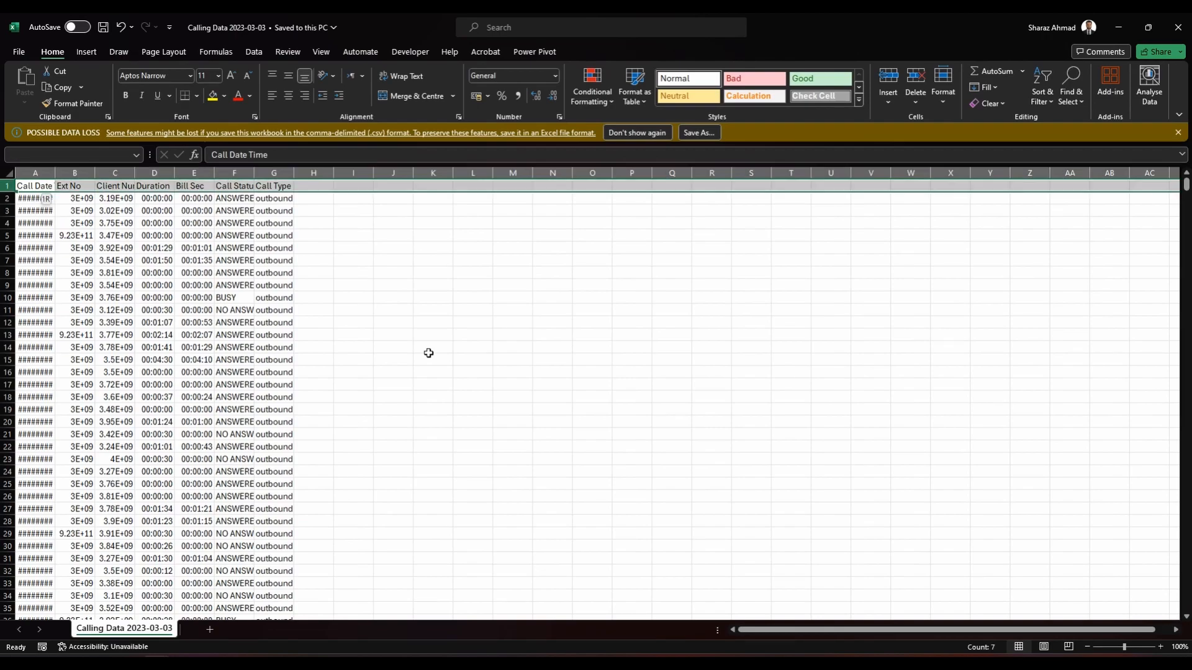
pyautogui.hotkey('ctrl', 'shift', 'l')
pyautogui.press('Left')
pyautogui.hotkey('alt', 'Down')
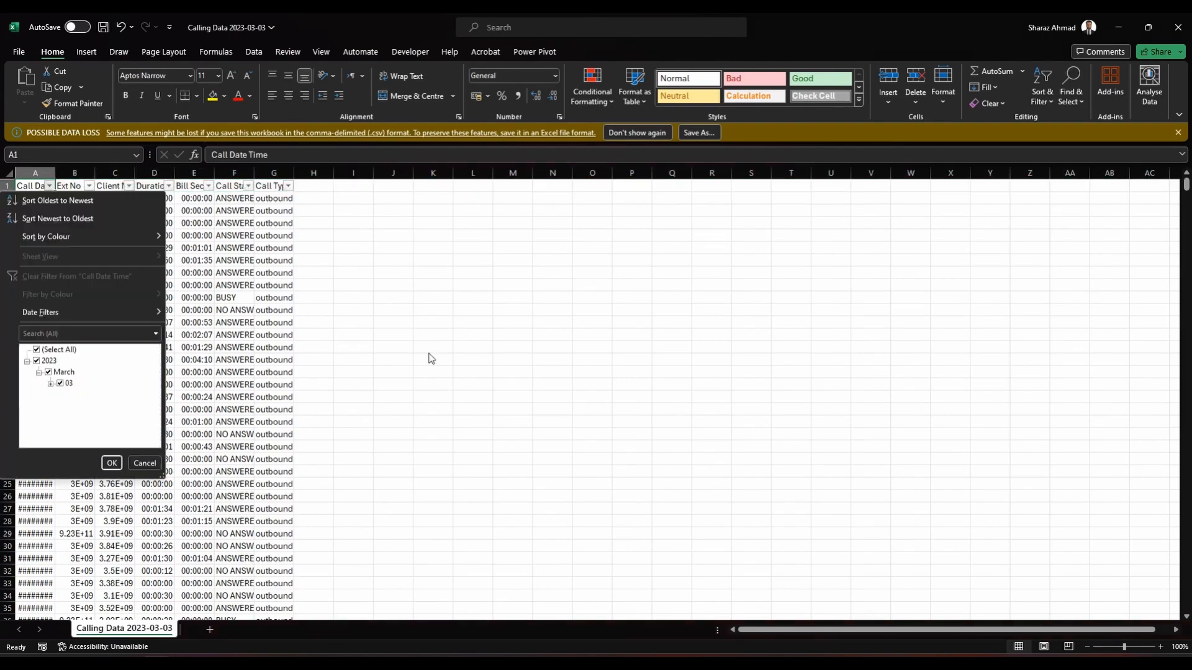
pyautogui.press('Escape')
# Step: Filter the Ext No column to only the 9.23001E+11 entries and go to the first filtered row
pyautogui.press('Right')
pyautogui.hotkey('alt', 'Down')
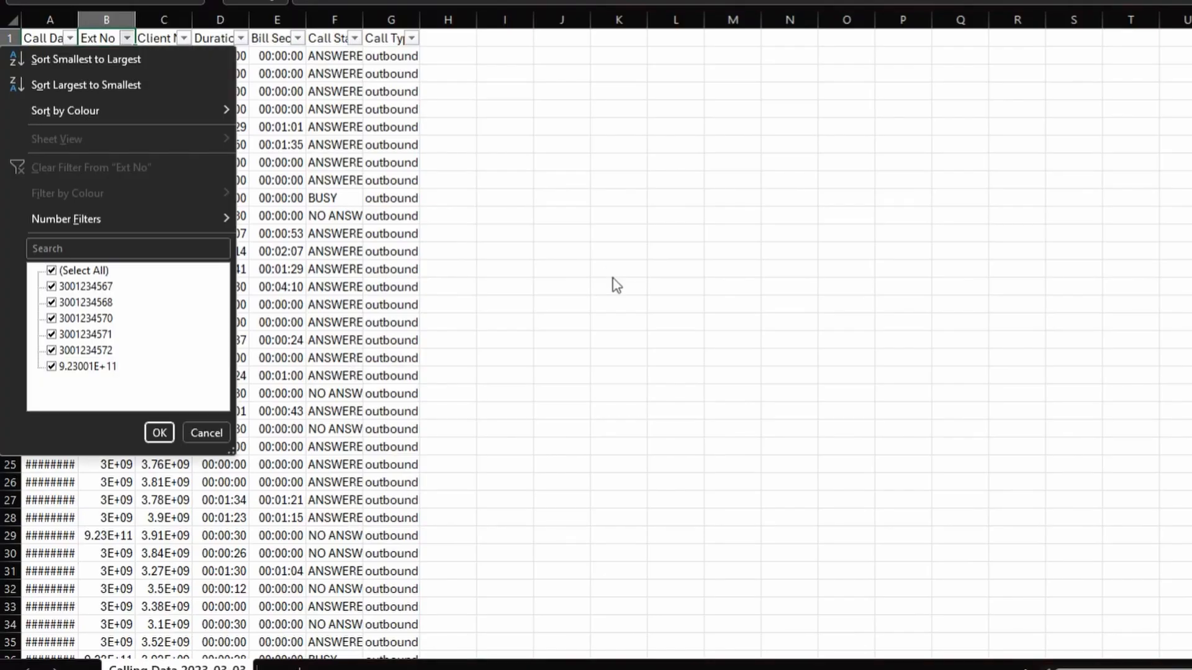
pyautogui.press('Down')
pyautogui.press('Down')
pyautogui.press('Down')
pyautogui.press('Down')
pyautogui.press('Down')
pyautogui.press('Down')
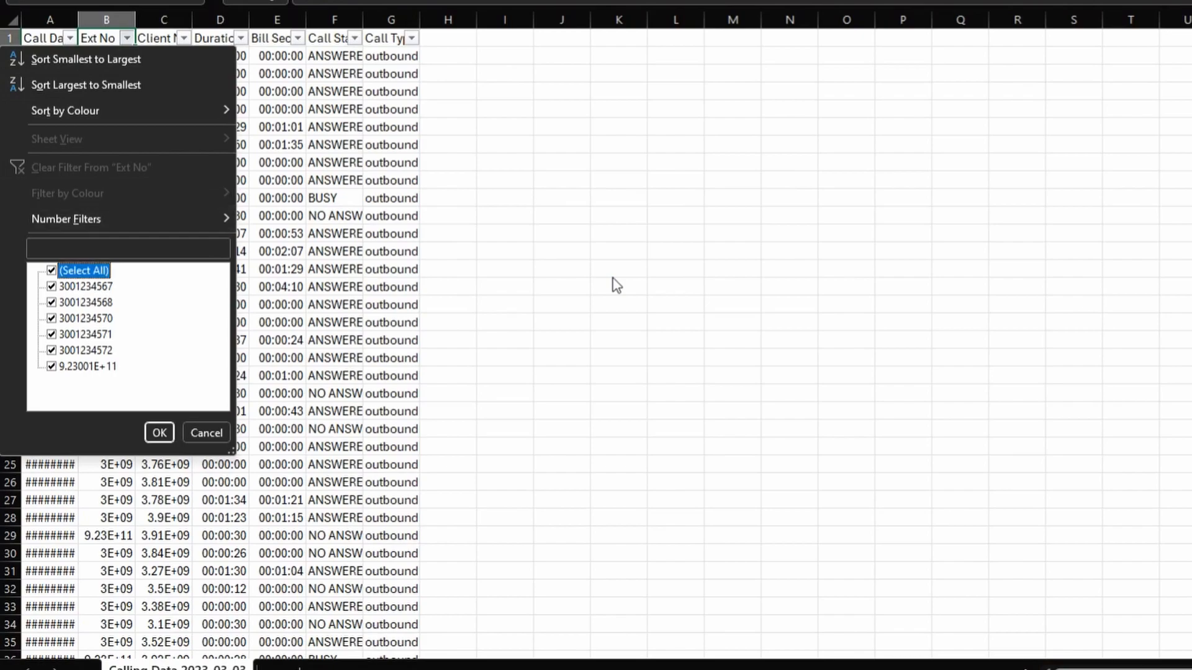
pyautogui.press('space')
pyautogui.press('End')
pyautogui.press('space')
pyautogui.press('Return')
pyautogui.press('Down')
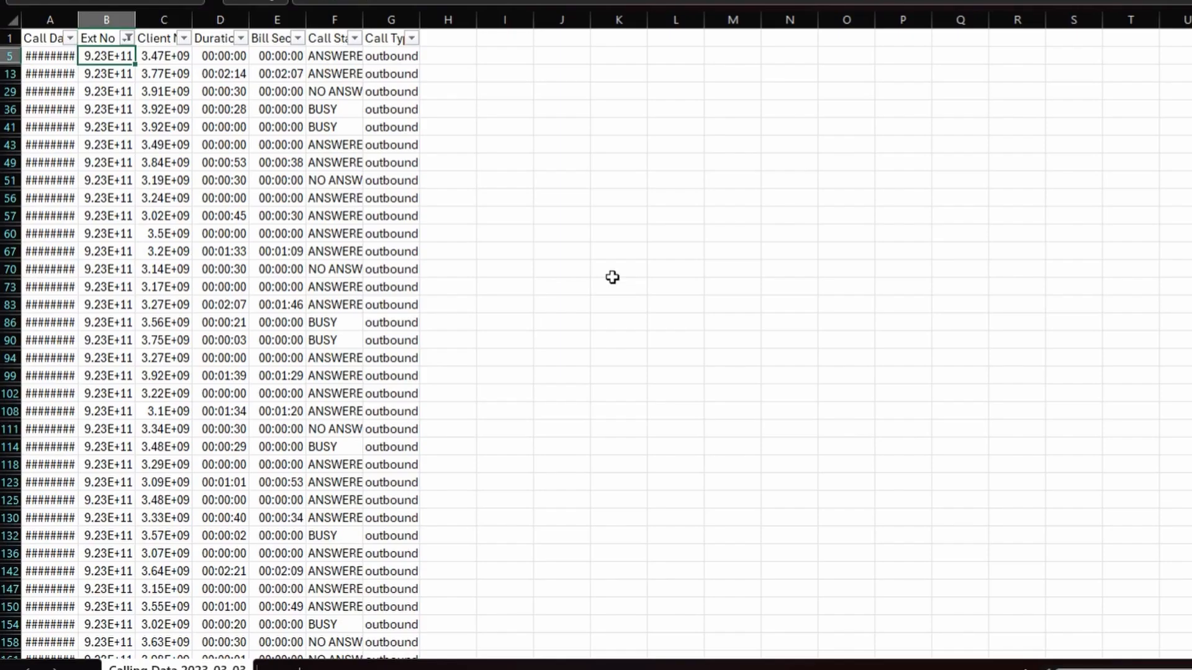
# Step: Remove the leading 92 from the first filtered Ext No and paste the corrected number over all filtered rows
pyautogui.press('F2')
pyautogui.press('Delete')
pyautogui.press('Return')
pyautogui.press('Up')
pyautogui.hotkey('ctrl', 'c')
pyautogui.hotkey('ctrl', 'shift', 'Down')
pyautogui.hotkey('ctrl', 'v')
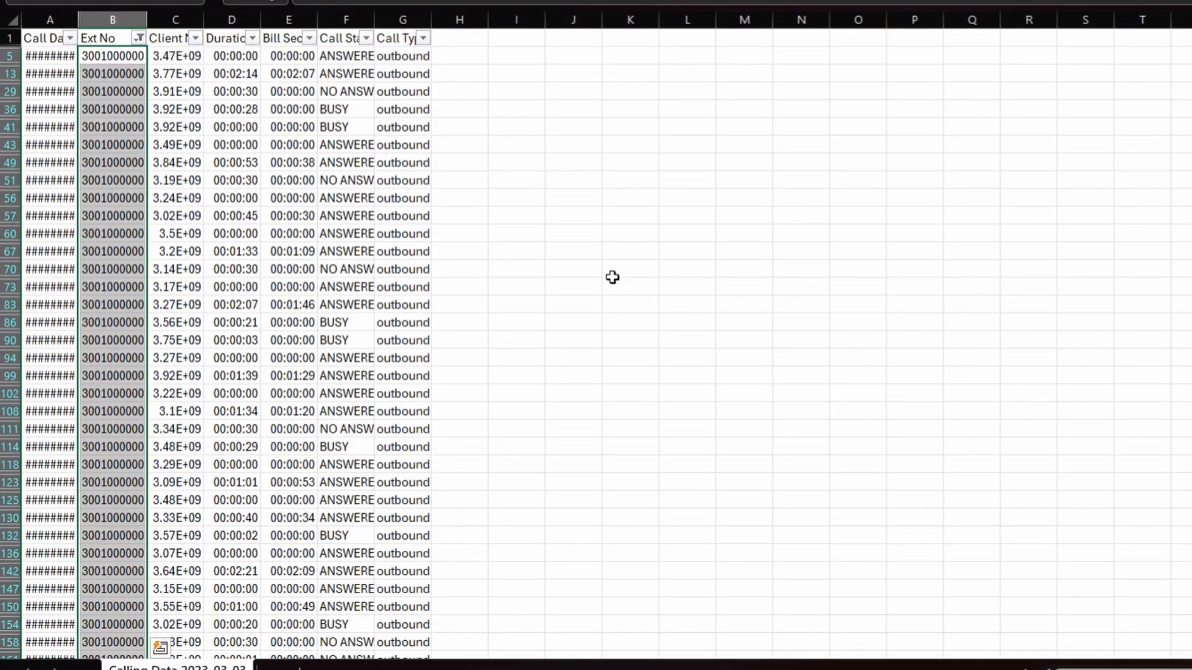
# Step: Clear the Ext No filter and examine the filter values in the Duration column
pyautogui.press('Up')
pyautogui.hotkey('alt', 'Down')
pyautogui.press('c')
pyautogui.hotkey('alt', 'Down')
pyautogui.press('Escape')
pyautogui.press('Right')
pyautogui.press('Right')
pyautogui.hotkey('alt', 'Down')
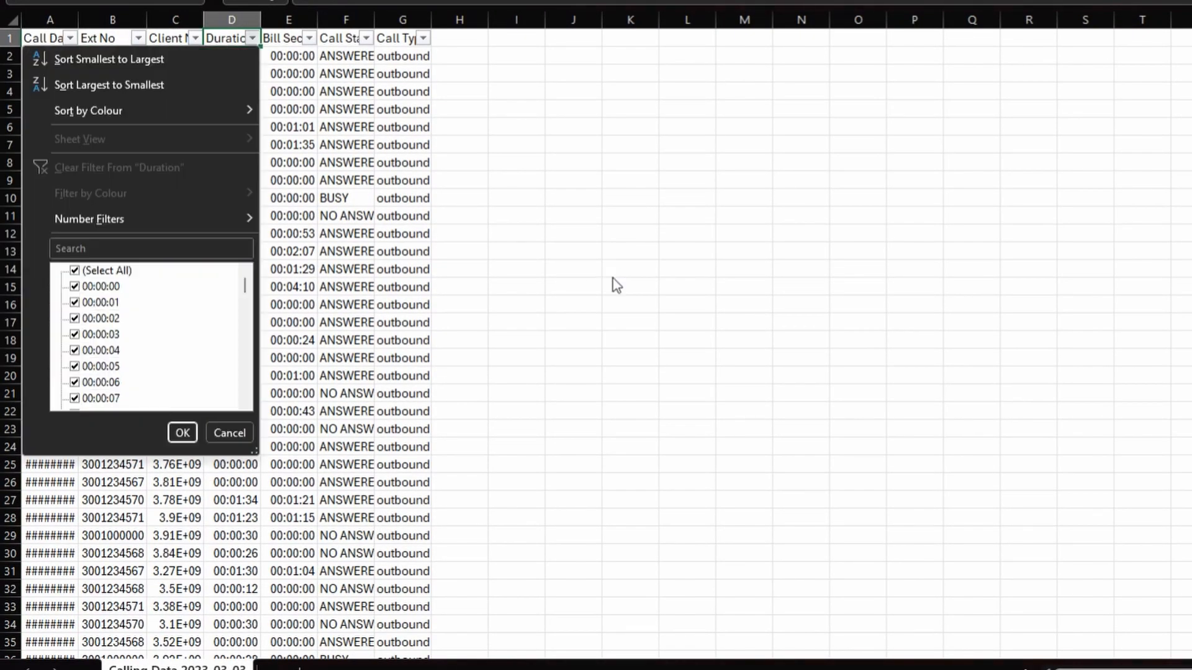
pyautogui.press('Escape')
# Step: Copy the Calling Data 2023-03-03 rows without the header and paste them into the Data sheet at A2002
pyautogui.press('Down')
pyautogui.press('Home')
pyautogui.hotkey('ctrl', 'Down')
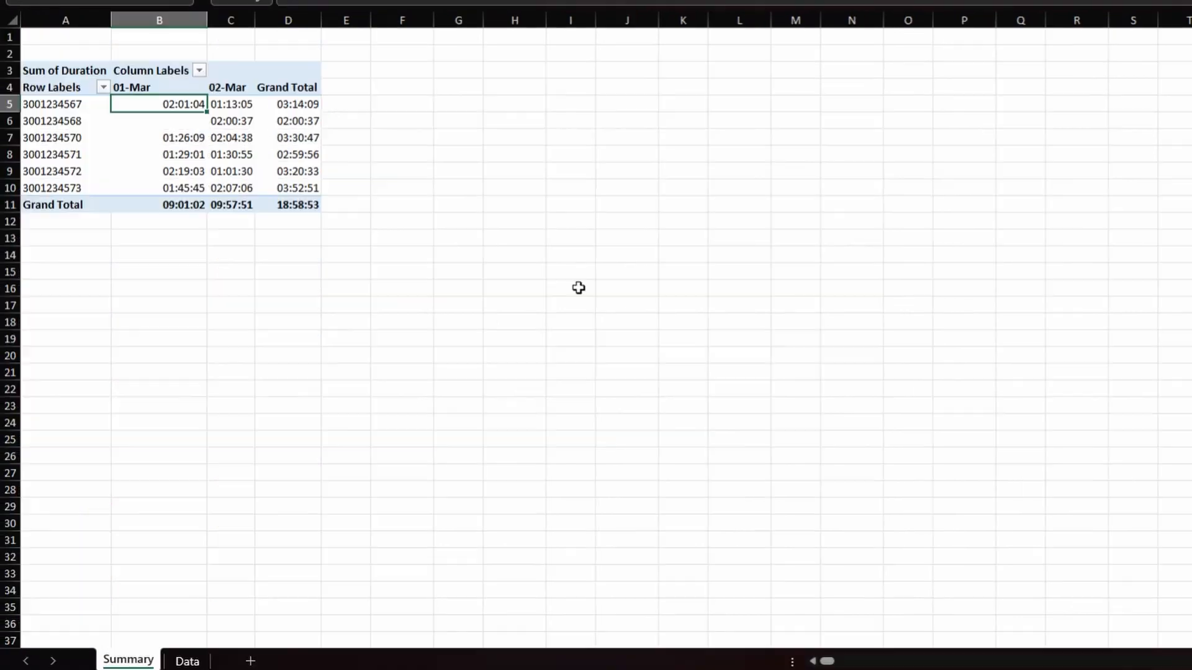
pyautogui.hotkey('ctrl', 'pagedown')
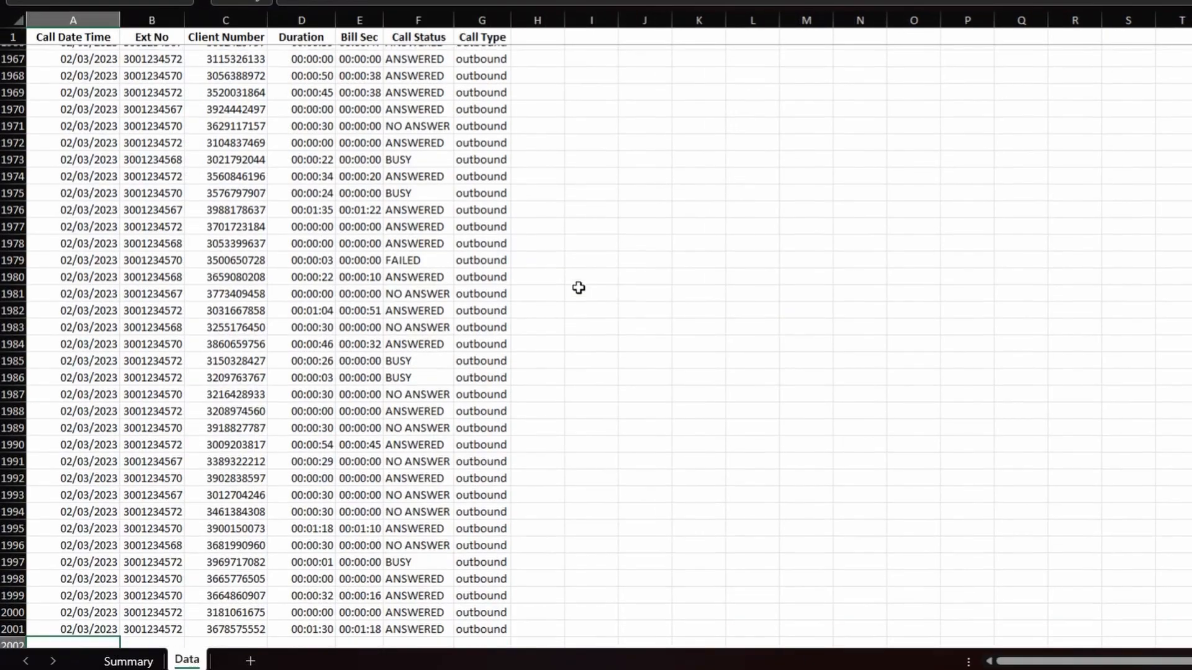
pyautogui.hotkey('ctrl', 'v')
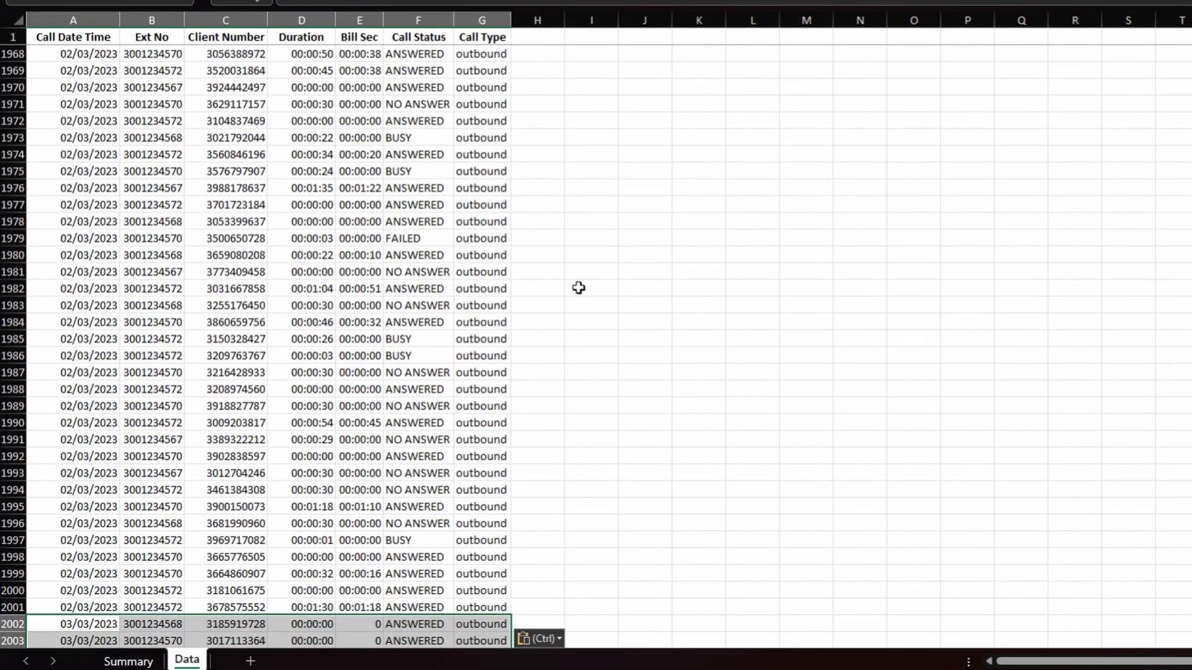
# Step: Change the Summary PivotTable's data source to extend down through the newly pasted rows on the Data sheet
pyautogui.hotkey('ctrl', 'pageup')
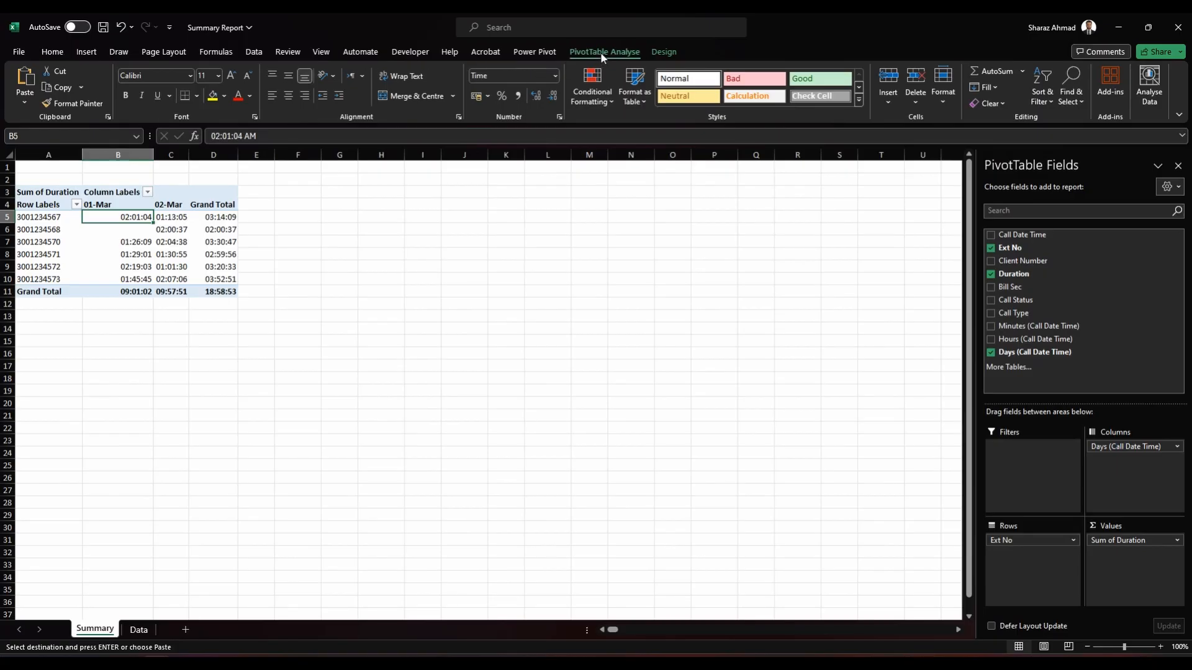
pyautogui.click(600, 52)
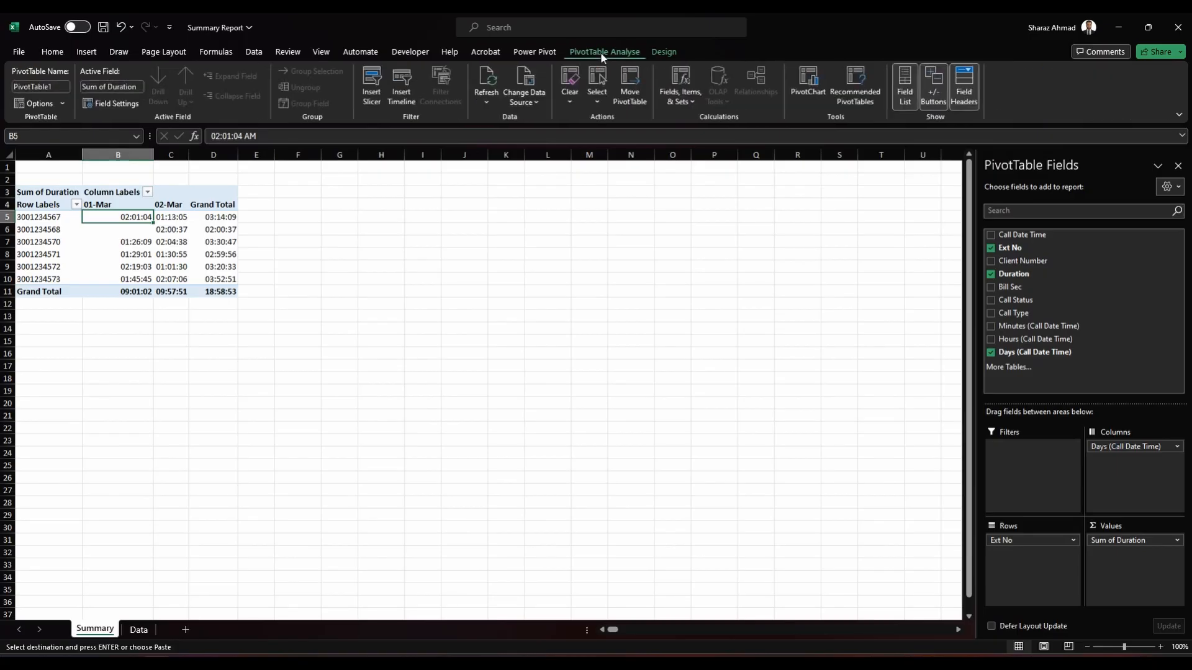
pyautogui.click(538, 77)
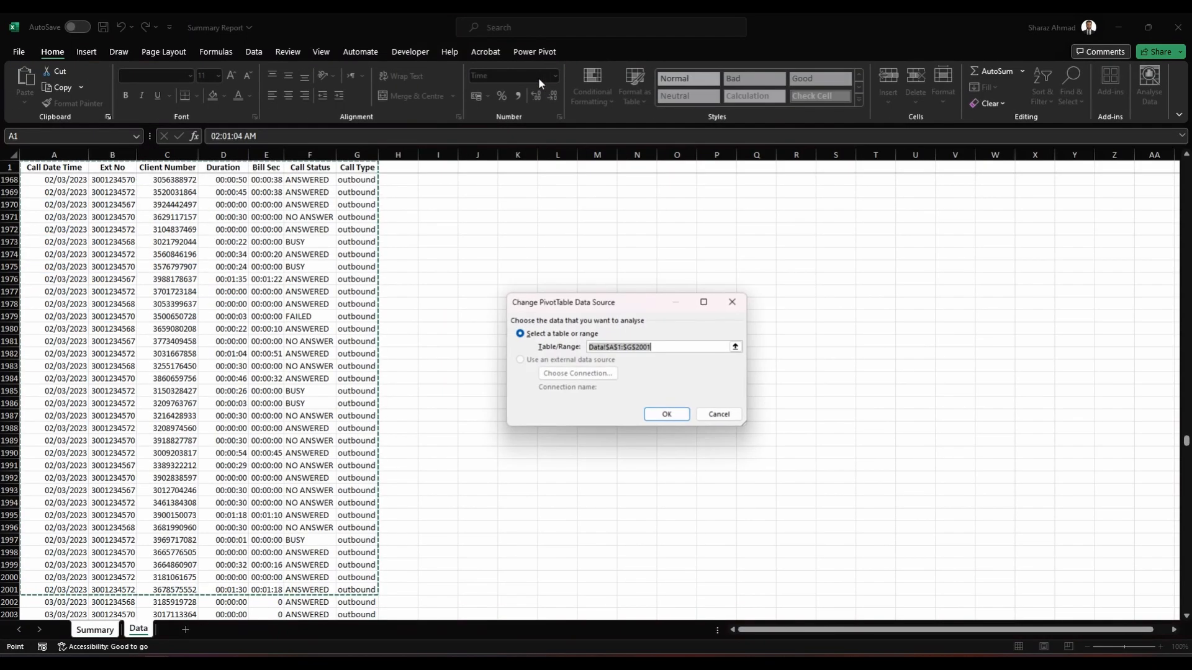
pyautogui.hotkey('ctrl', 'shift', 'Down')
pyautogui.press('Return')
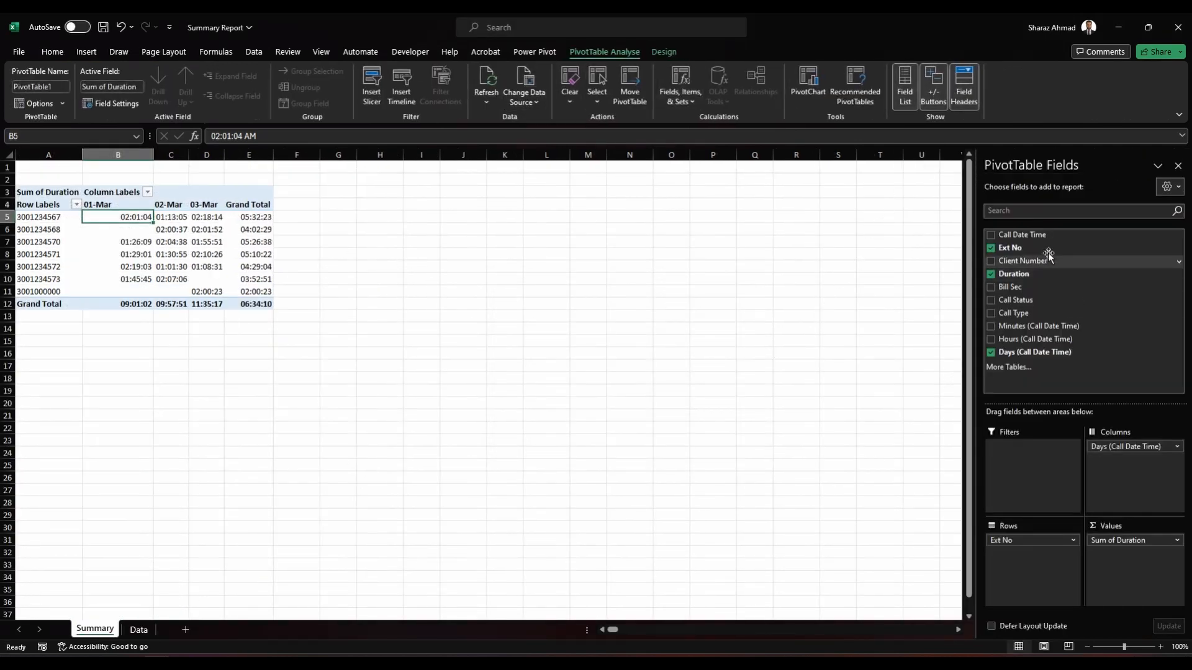
# Step: Add Call Status as a PivotTable report filter and set it to ANSWERED
pyautogui.moveTo(1033, 308); pyautogui.dragTo(1018, 468)
pyautogui.click(147, 168)
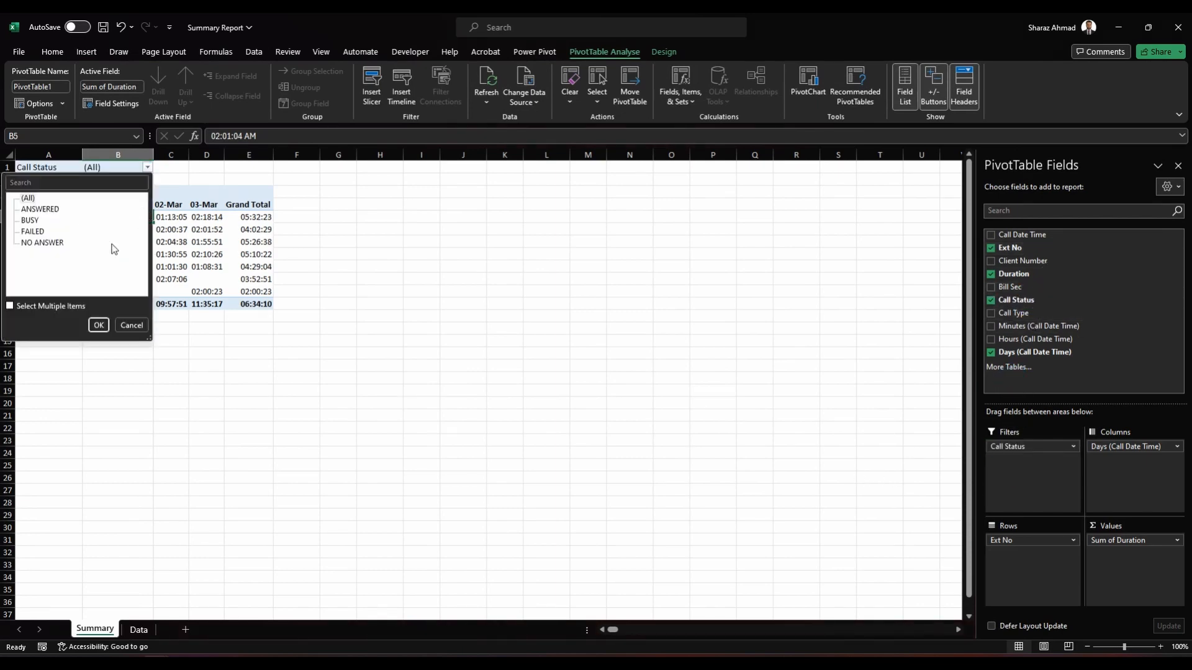
pyautogui.click(40, 210)
pyautogui.click(97, 325)
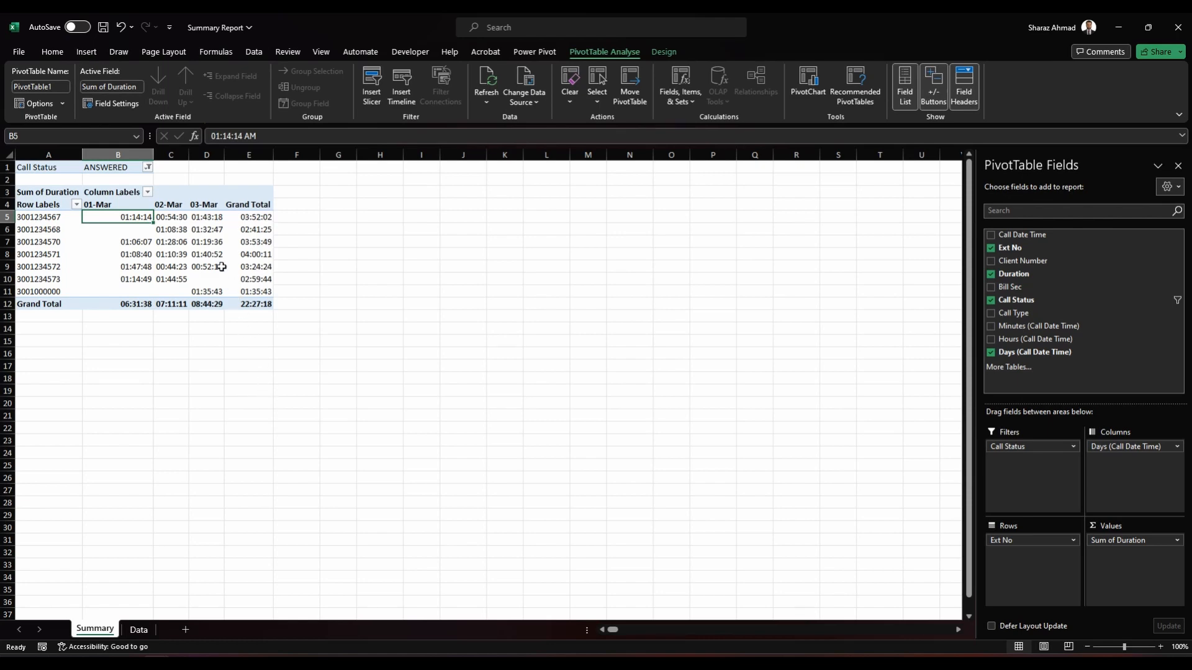
# Step: Go to the first empty row below the Data sheet's records and return to the Summary sheet
pyautogui.click(138, 630)
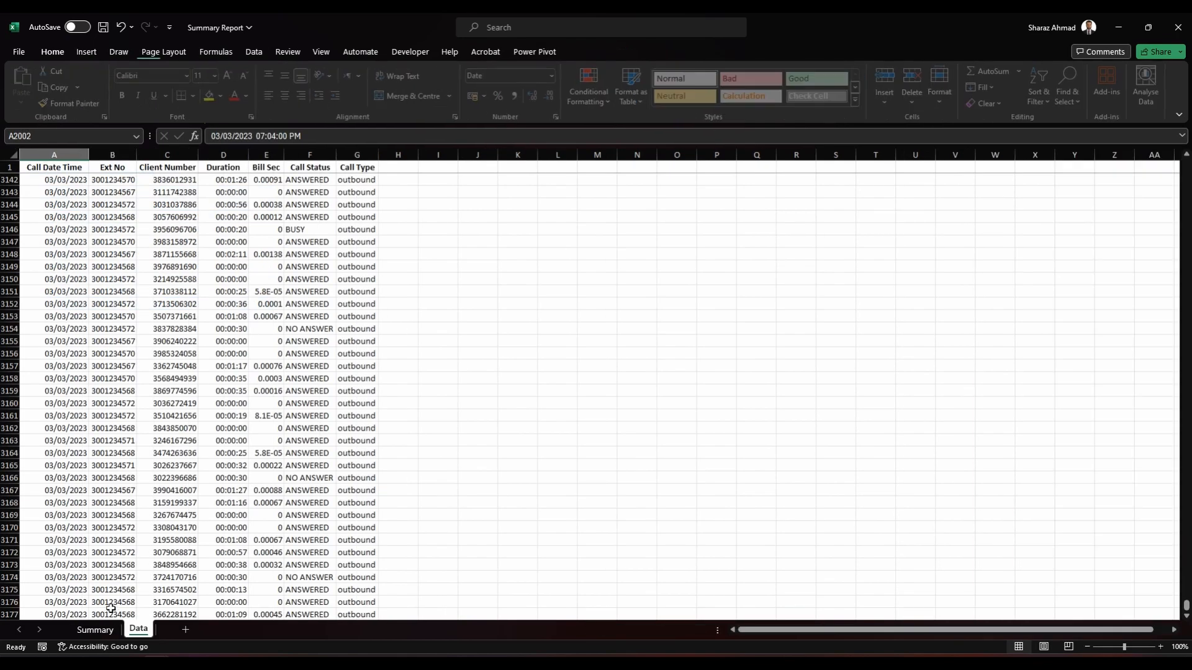
pyautogui.click(75, 428)
pyautogui.hotkey('ctrl', 'Down')
pyautogui.press('Down')
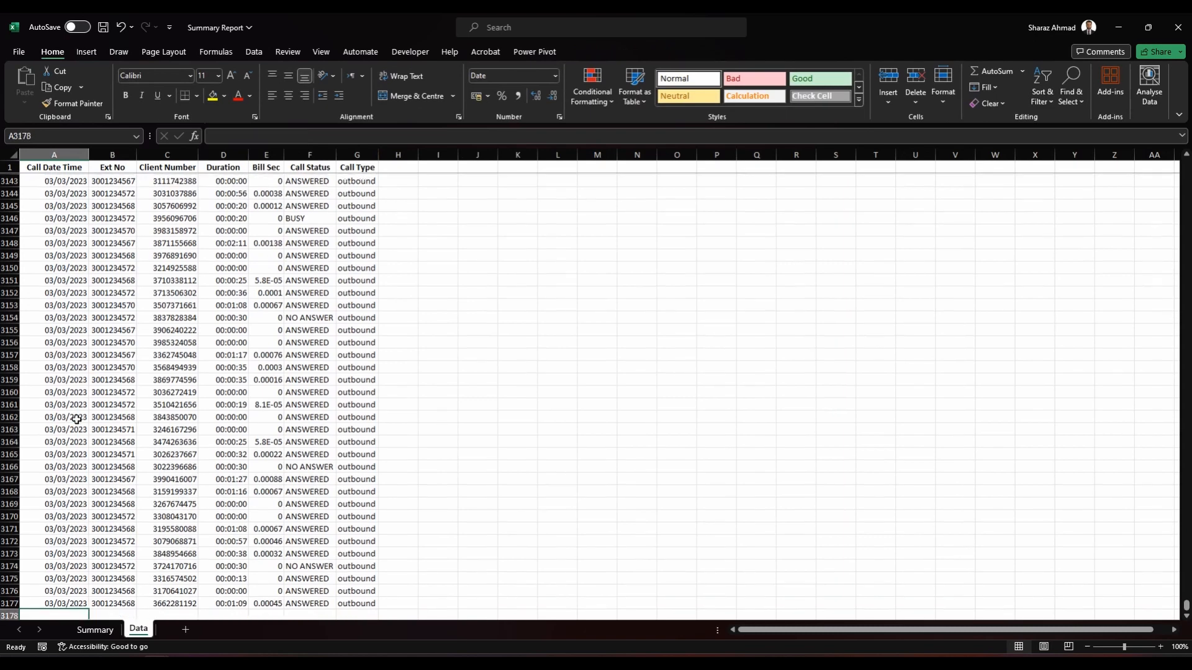
pyautogui.hotkey('ctrl', 'pageup')
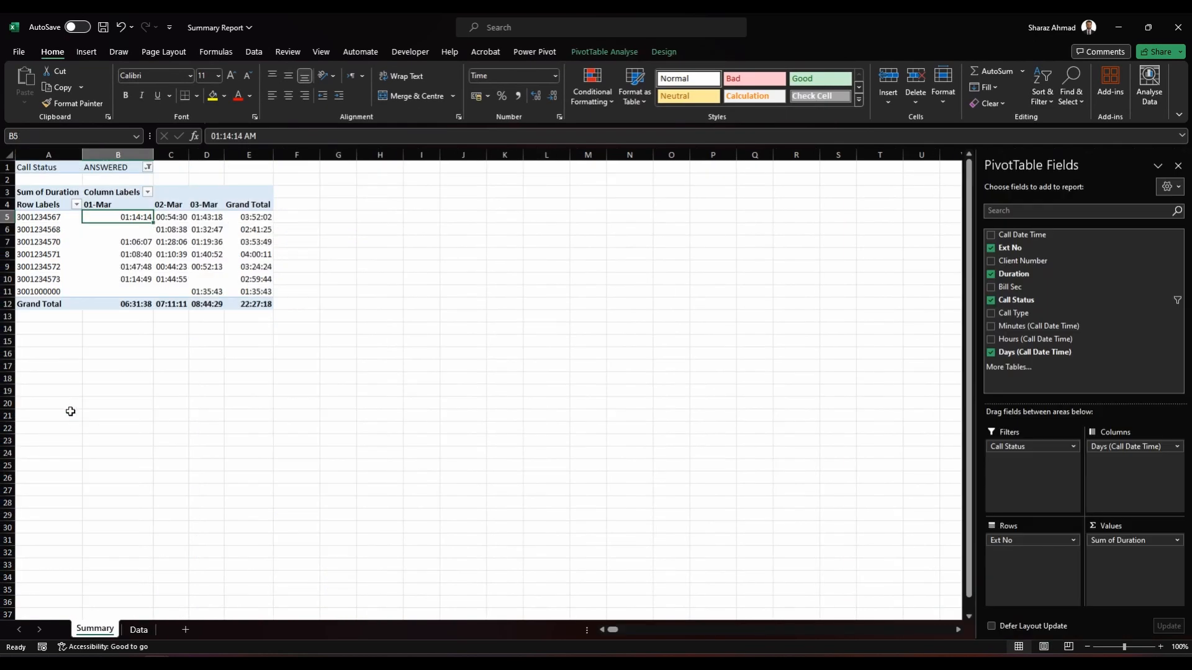
pyautogui.moveTo(214, 232); pyautogui.dragTo(210, 288)
pyautogui.moveTo(235, 156); pyautogui.dragTo(279, 155)
pyautogui.click(279, 155)
pyautogui.click(323, 152)
pyautogui.click(212, 381)
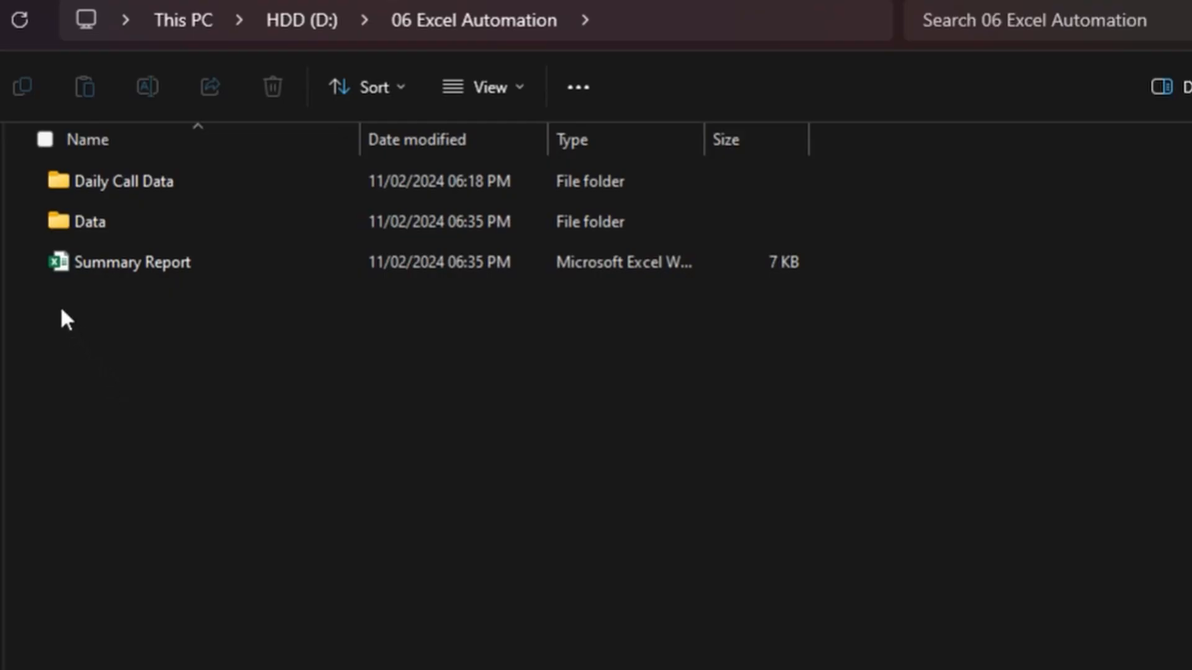
# Step: Create a new Excel workbook named Summary Report Automated in the 06 Excel Automation folder and open it
pyautogui.rightClick(61, 307)
pyautogui.click(398, 664)
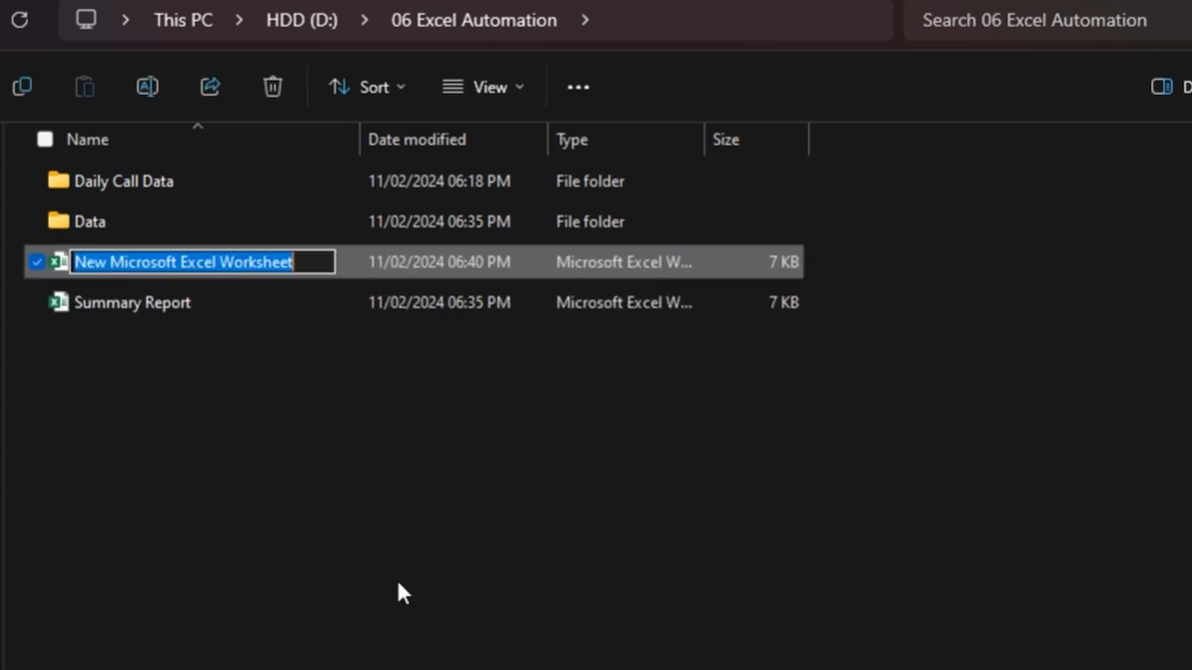
pyautogui.write('Summary Report Automated')
pyautogui.press('Return')
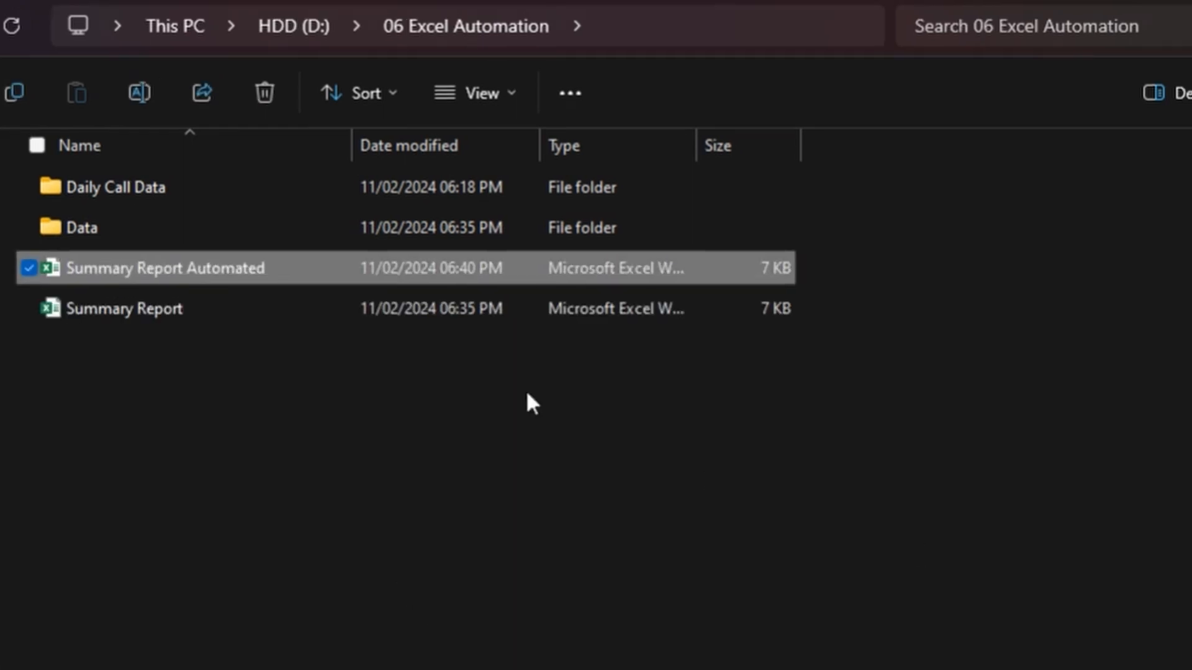
pyautogui.doubleClick(100, 231)
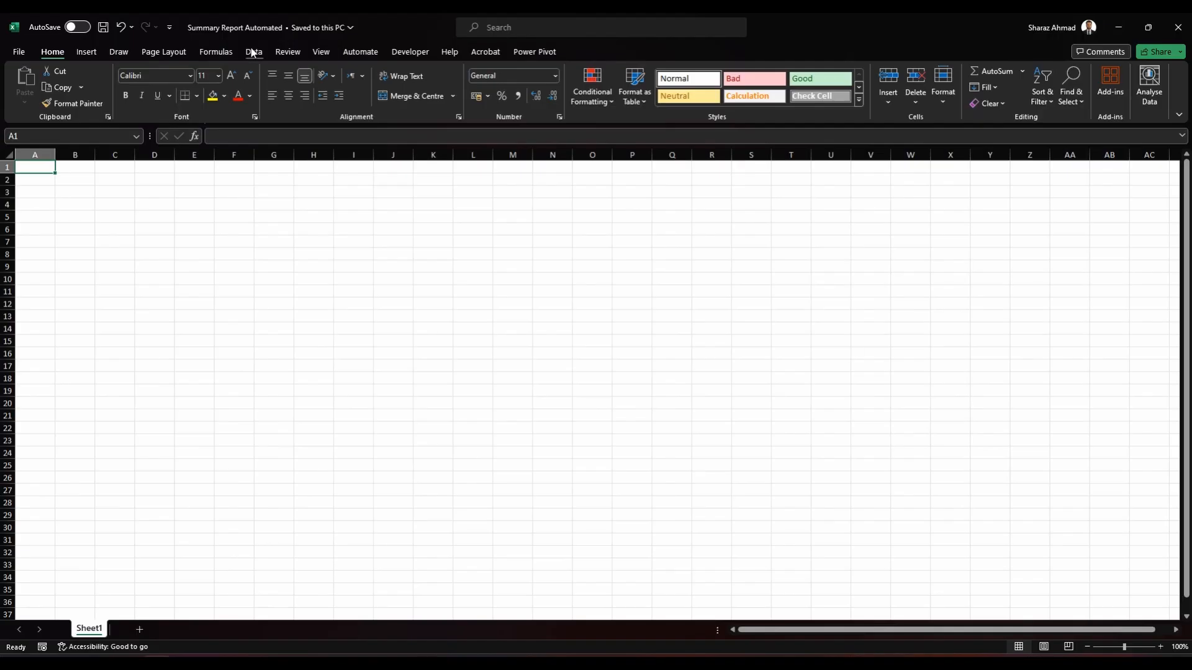
# Step: Import the Data folder's CSV files from 06 Excel Automation with Combine & Transform Data, using the first file as sample and comma delimiter
pyautogui.click(252, 52)
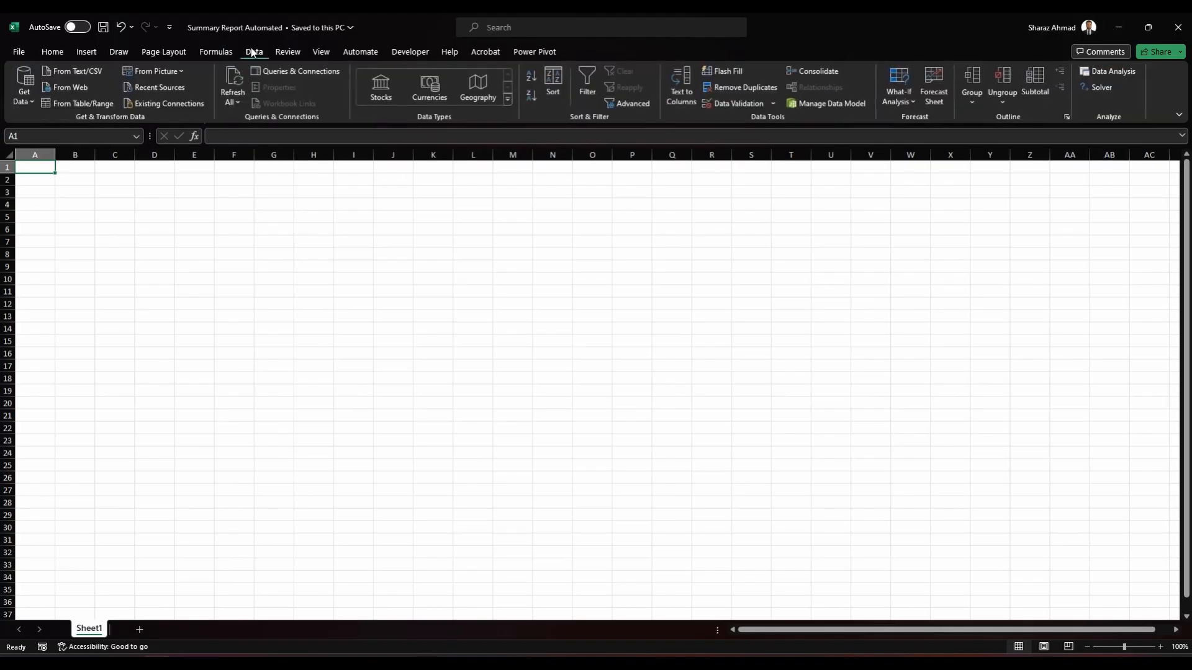
pyautogui.click(35, 107)
pyautogui.moveTo(38, 119)
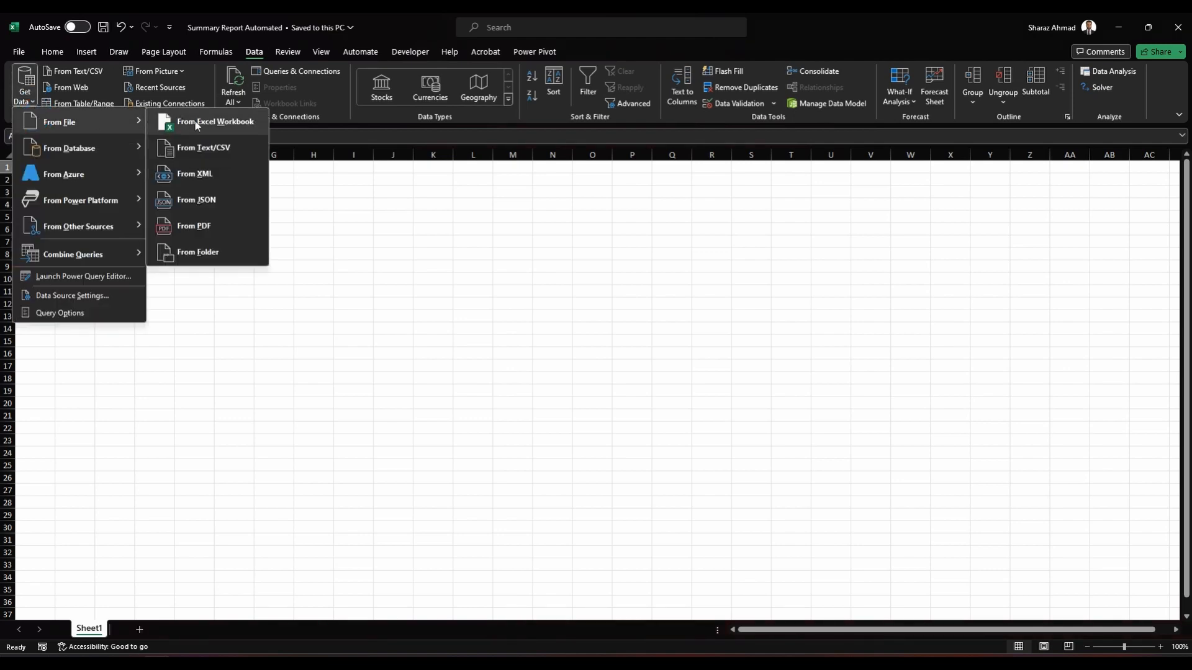
pyautogui.click(214, 255)
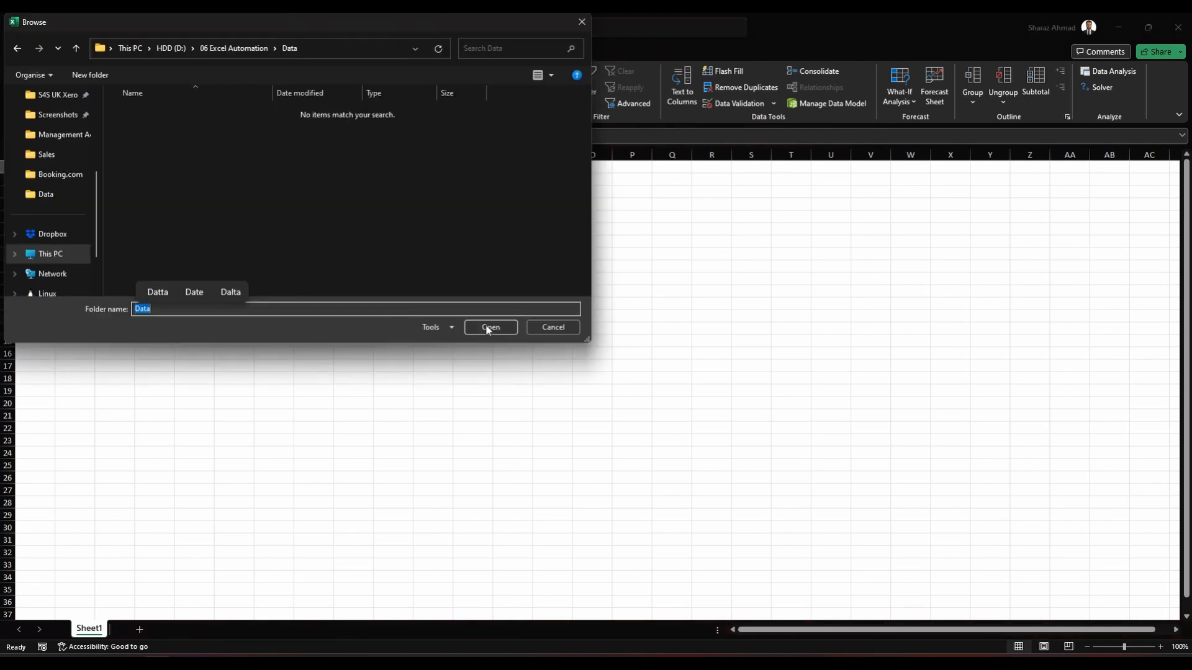
pyautogui.click(489, 327)
pyautogui.click(665, 512)
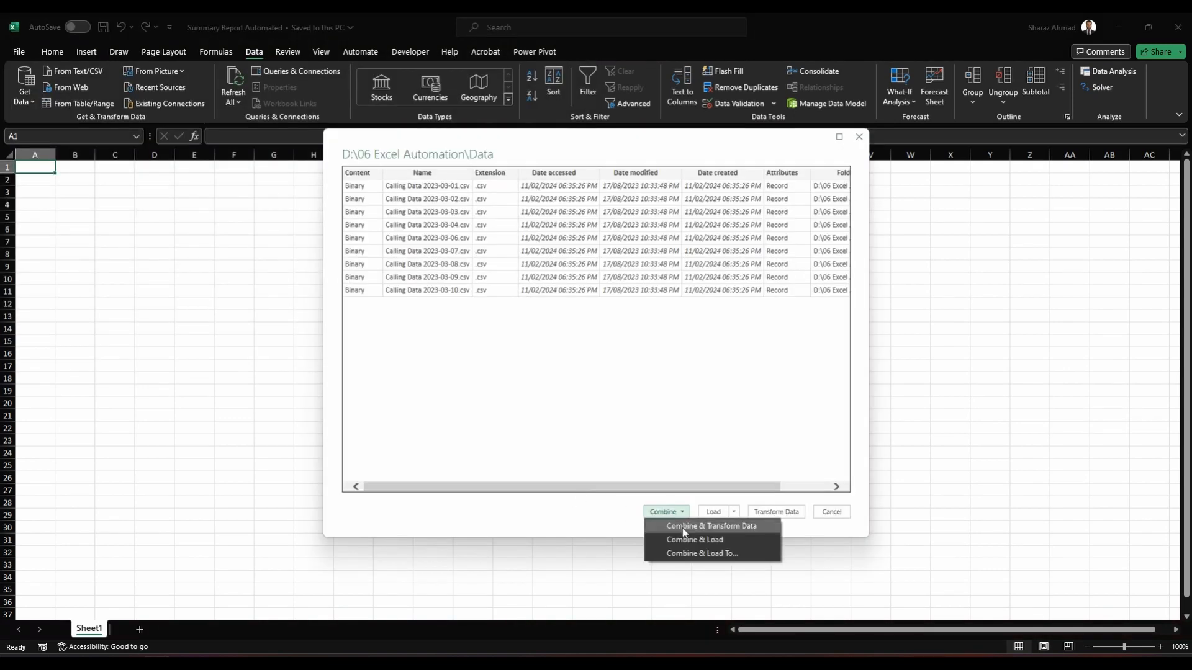
pyautogui.click(685, 537)
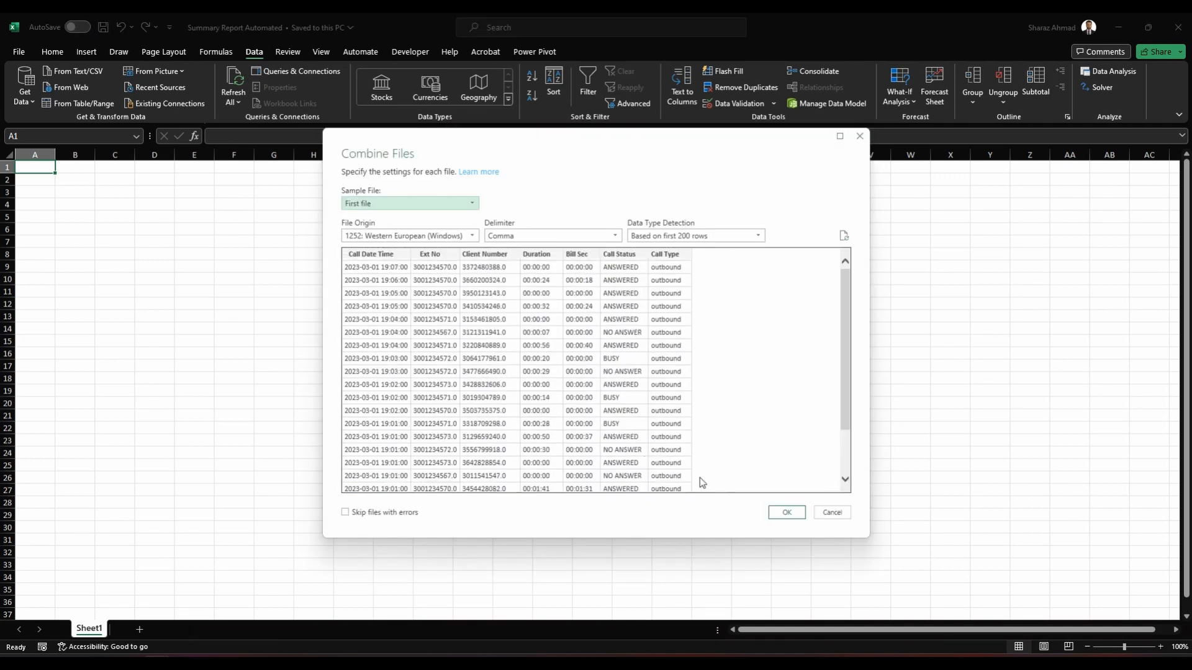
pyautogui.click(776, 514)
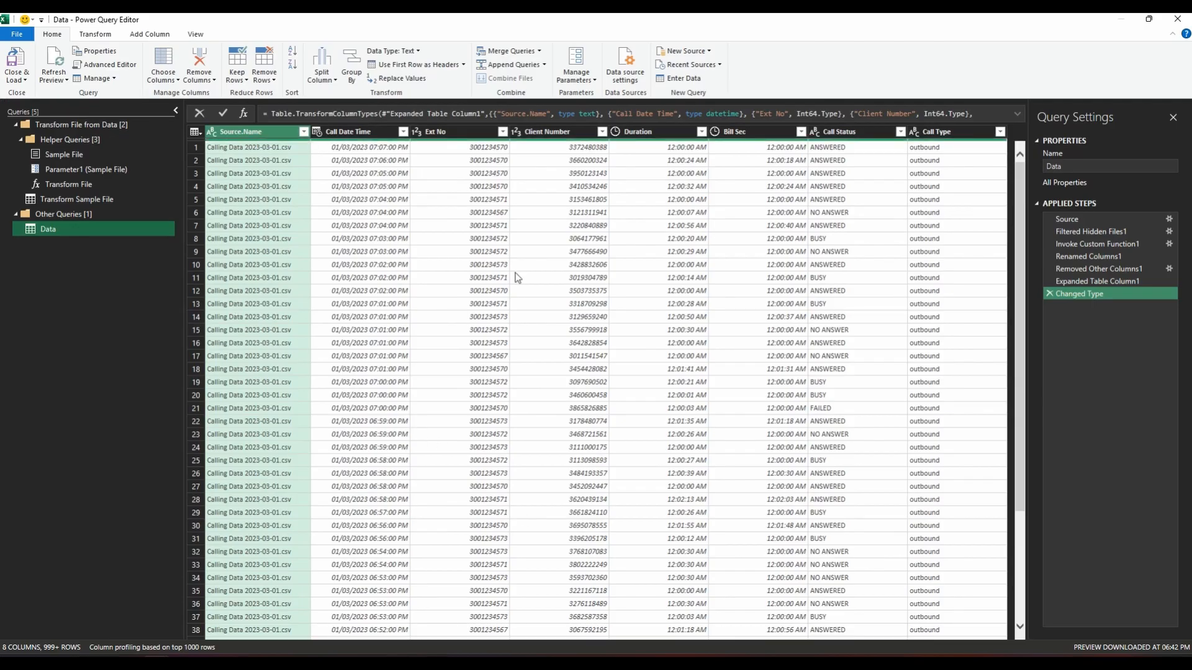
# Step: Remove the Source.Name column and change the Call Date Time column's data type to Date
pyautogui.rightClick(269, 134)
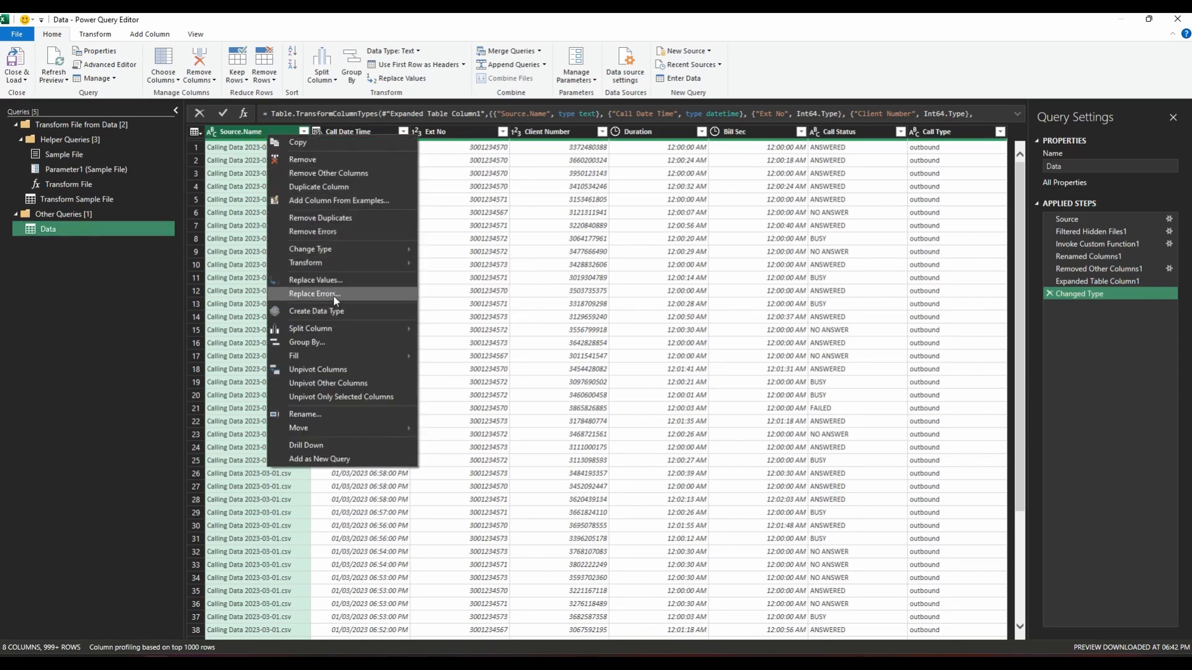
pyautogui.click(332, 164)
pyautogui.click(401, 50)
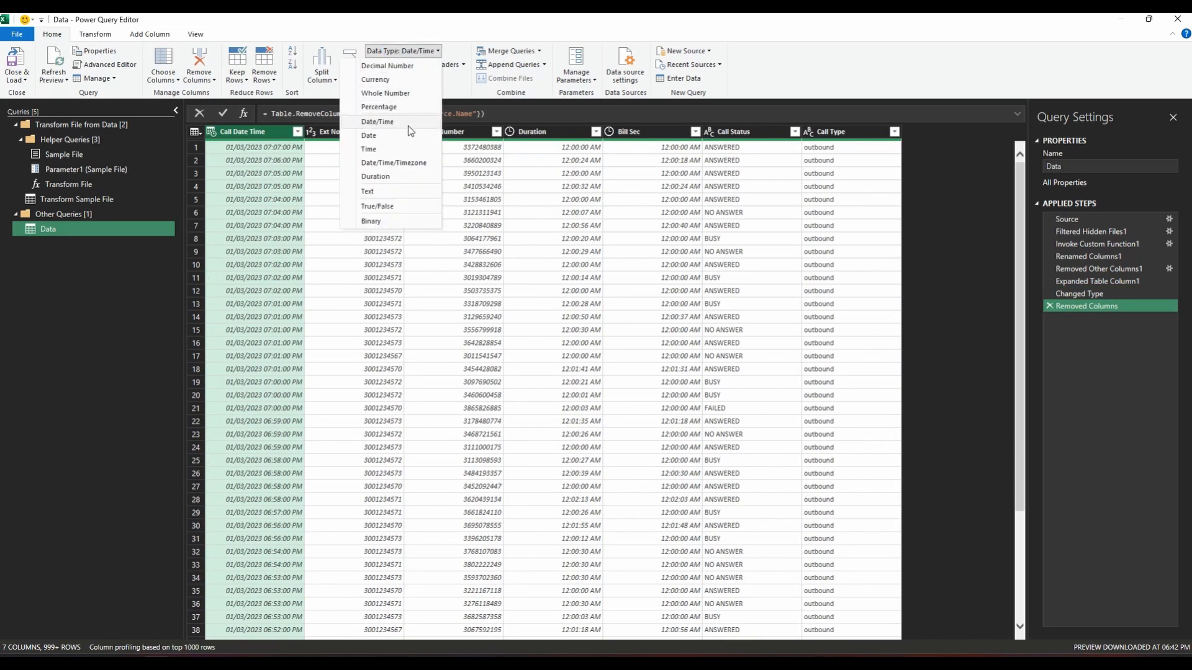
pyautogui.click(369, 135)
pyautogui.click(297, 132)
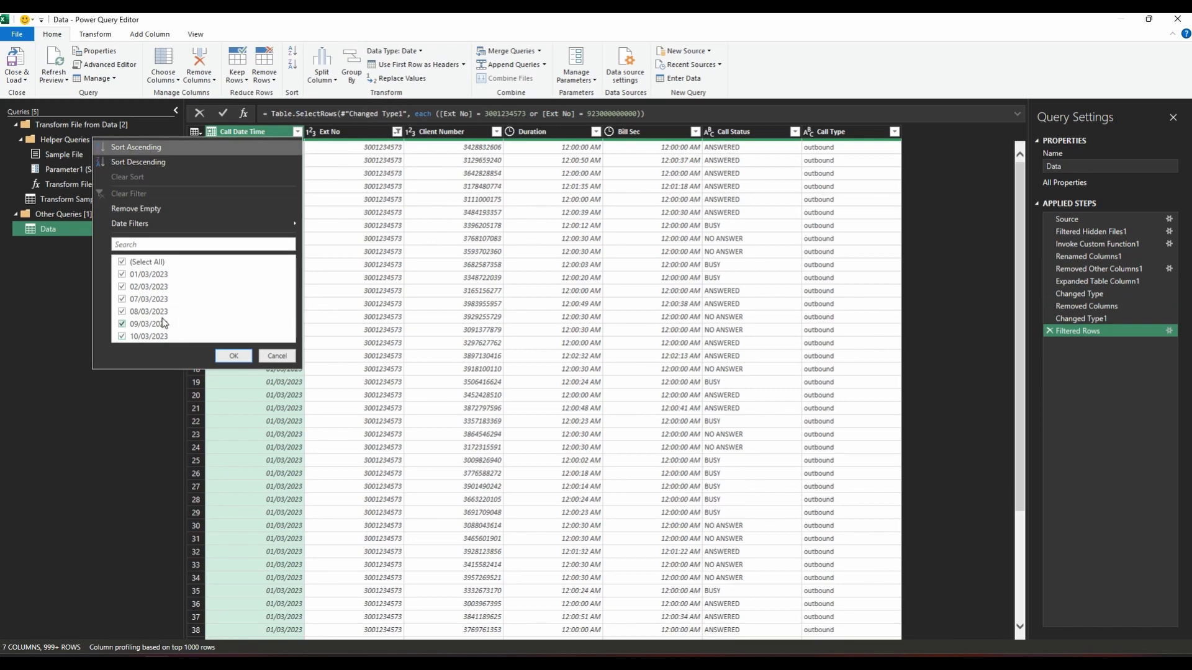
pyautogui.click(147, 262)
pyautogui.click(149, 324)
pyautogui.click(149, 336)
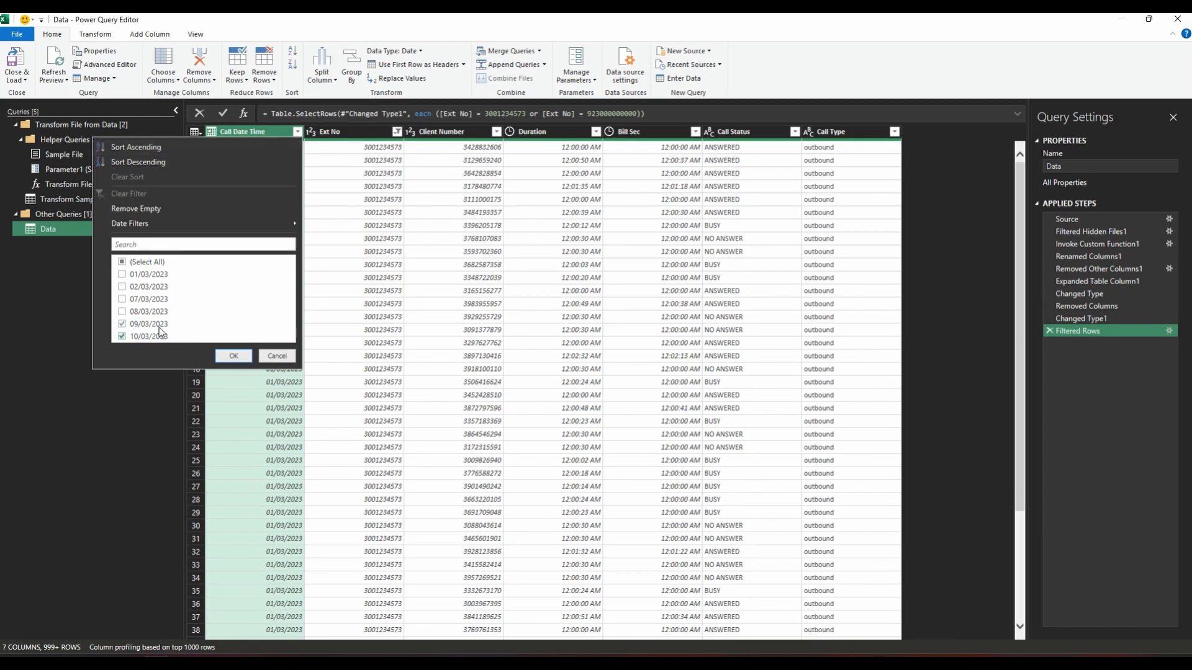
pyautogui.click(159, 327)
pyautogui.click(233, 356)
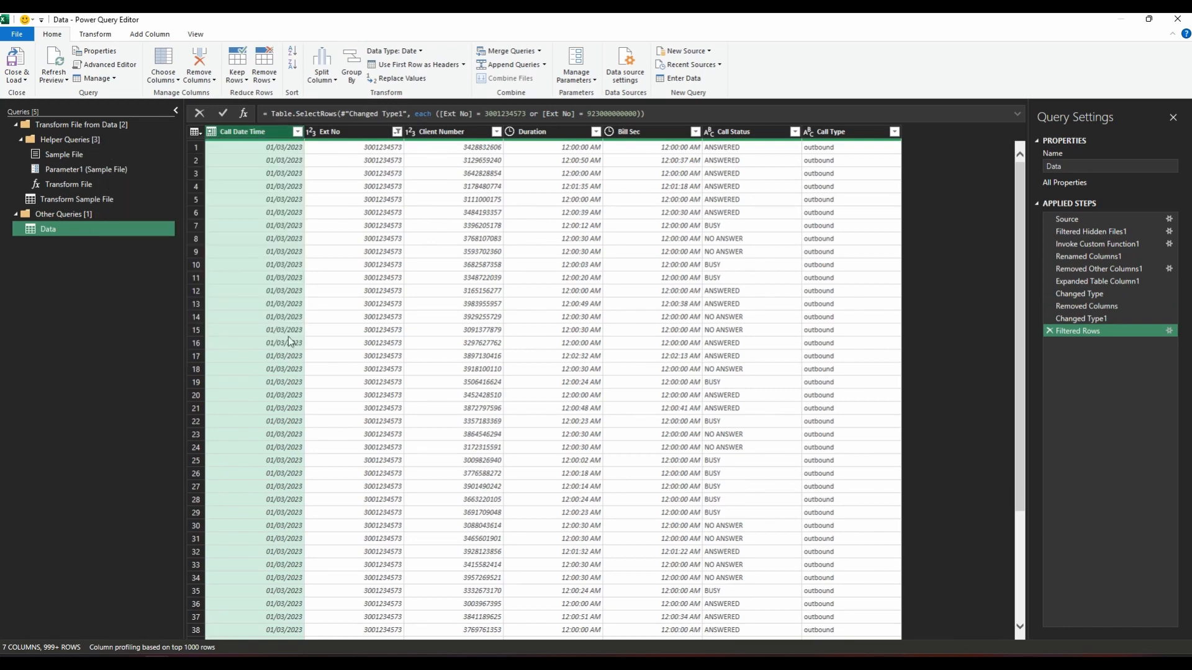
pyautogui.click(386, 133)
pyautogui.click(396, 131)
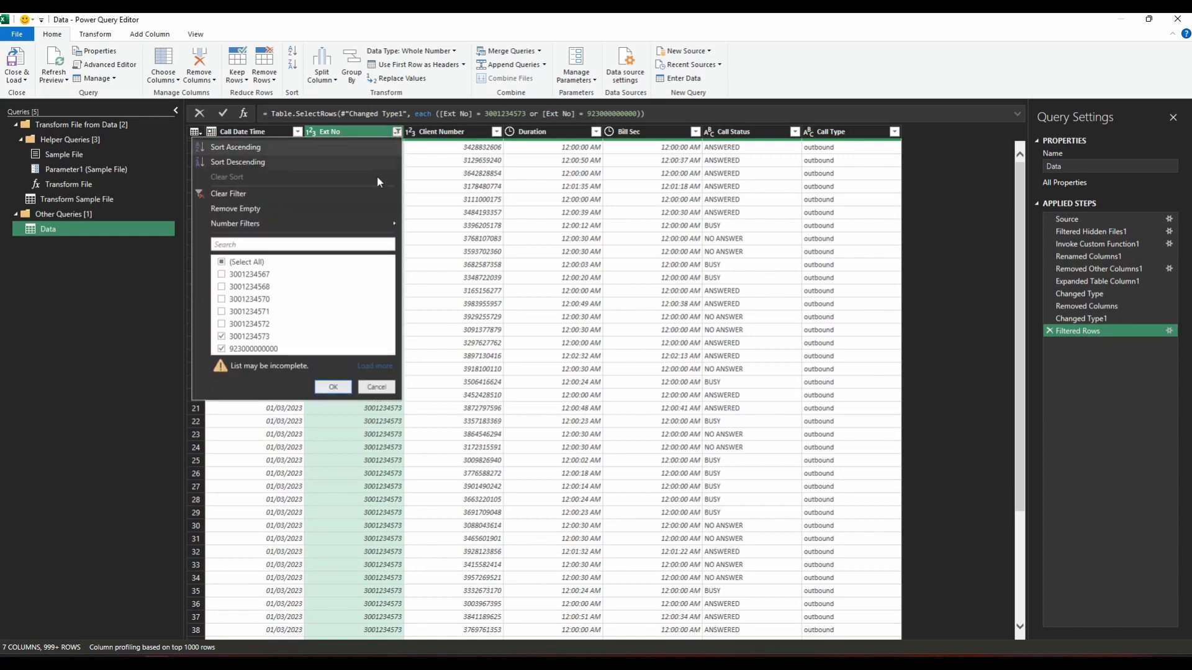
pyautogui.click(297, 132)
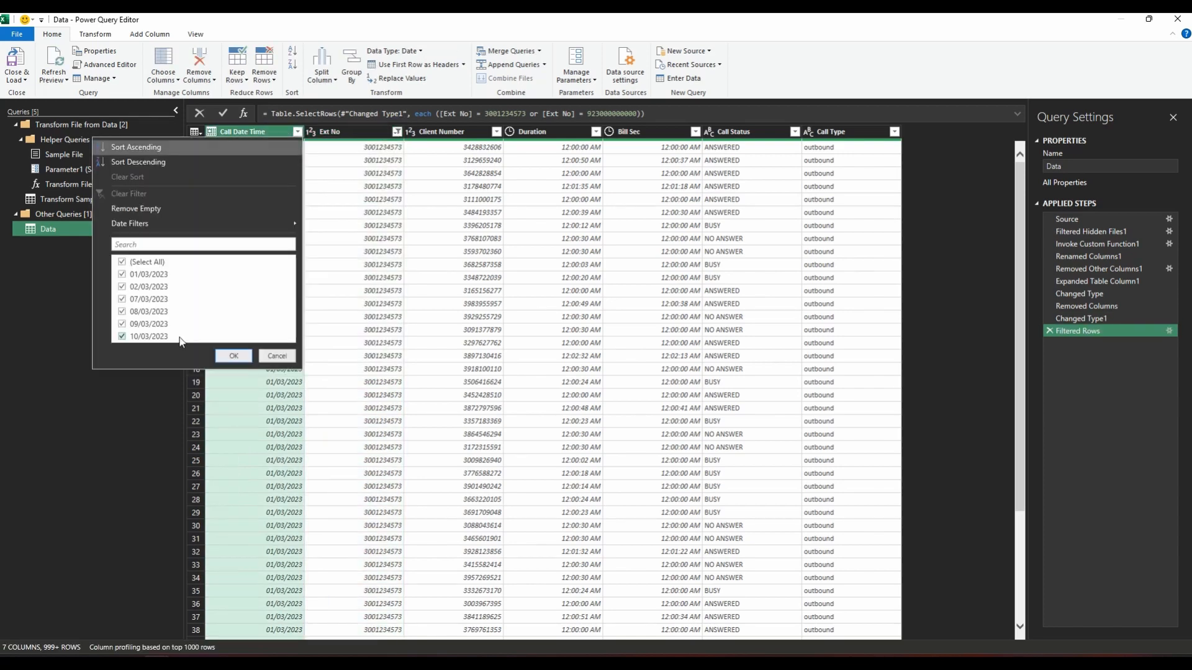
pyautogui.click(122, 261)
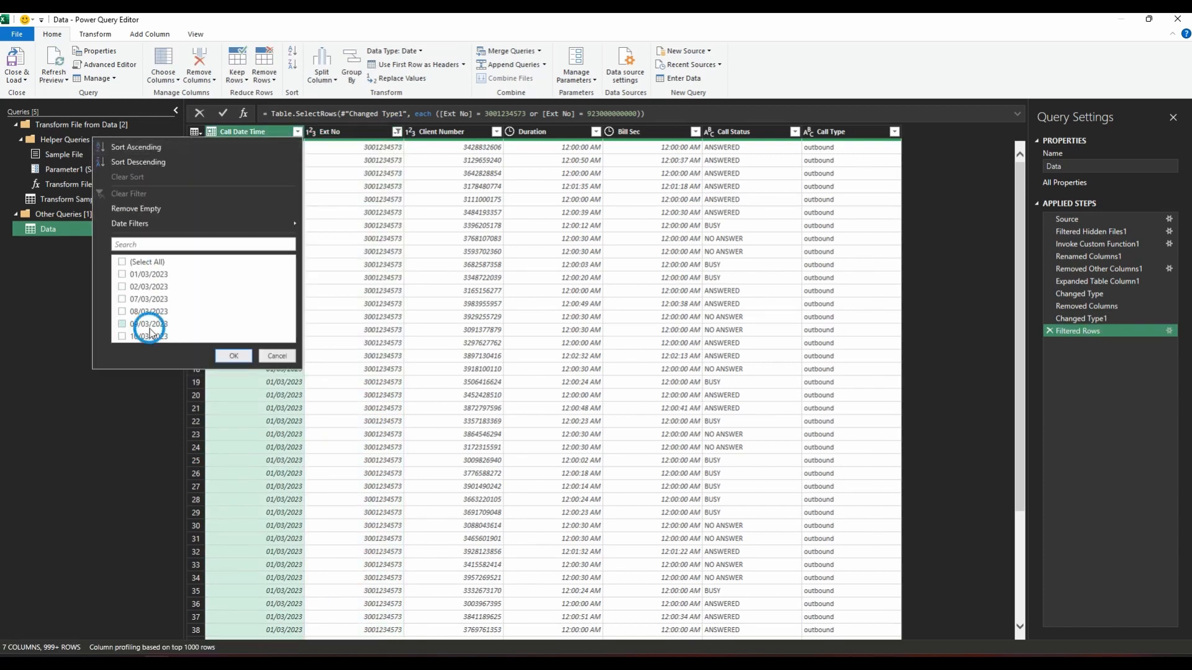
pyautogui.click(152, 336)
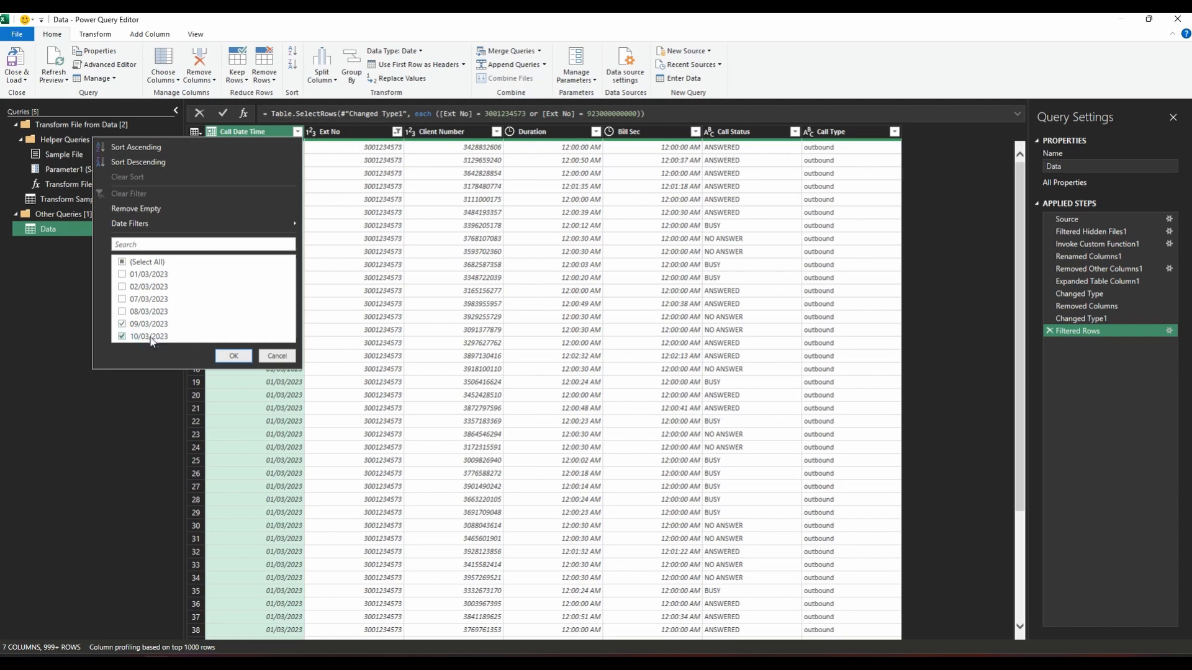
pyautogui.click(277, 355)
pyautogui.click(397, 132)
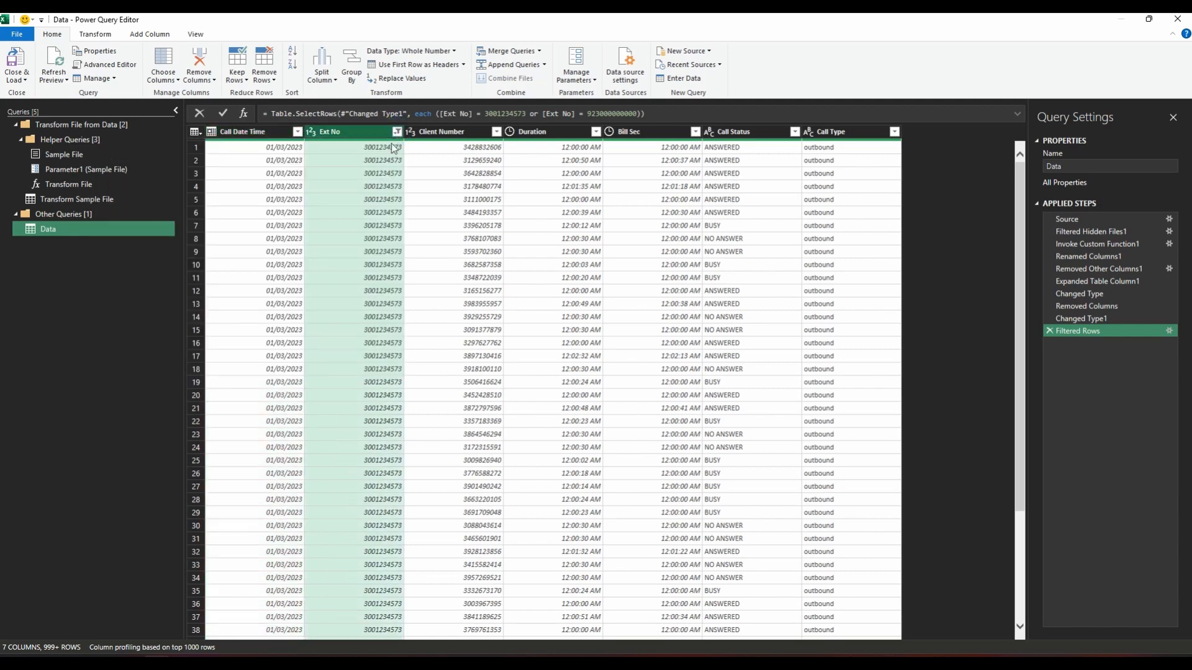
pyautogui.click(396, 132)
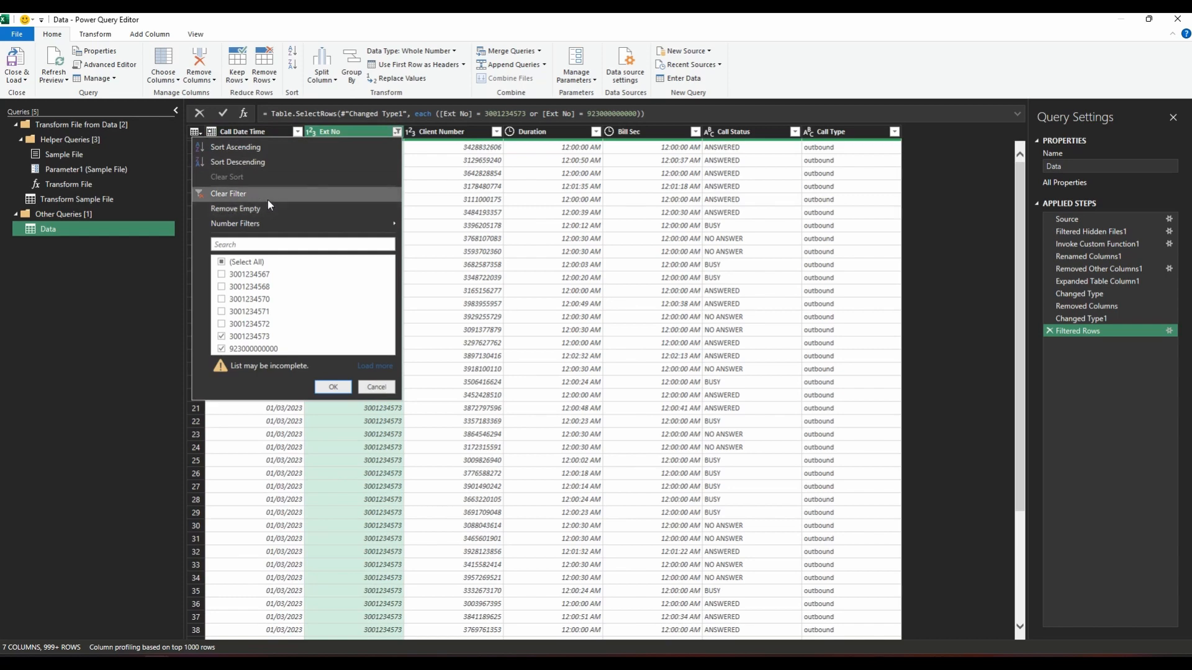
pyautogui.click(298, 132)
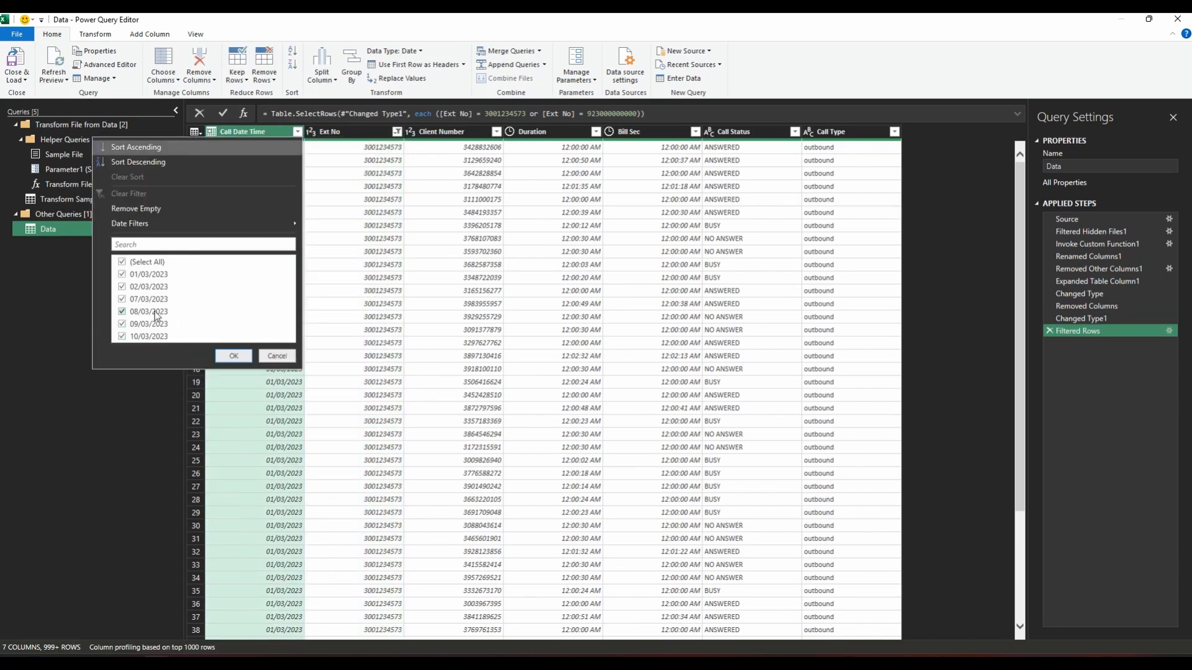
pyautogui.click(160, 264)
pyautogui.click(155, 337)
pyautogui.click(159, 325)
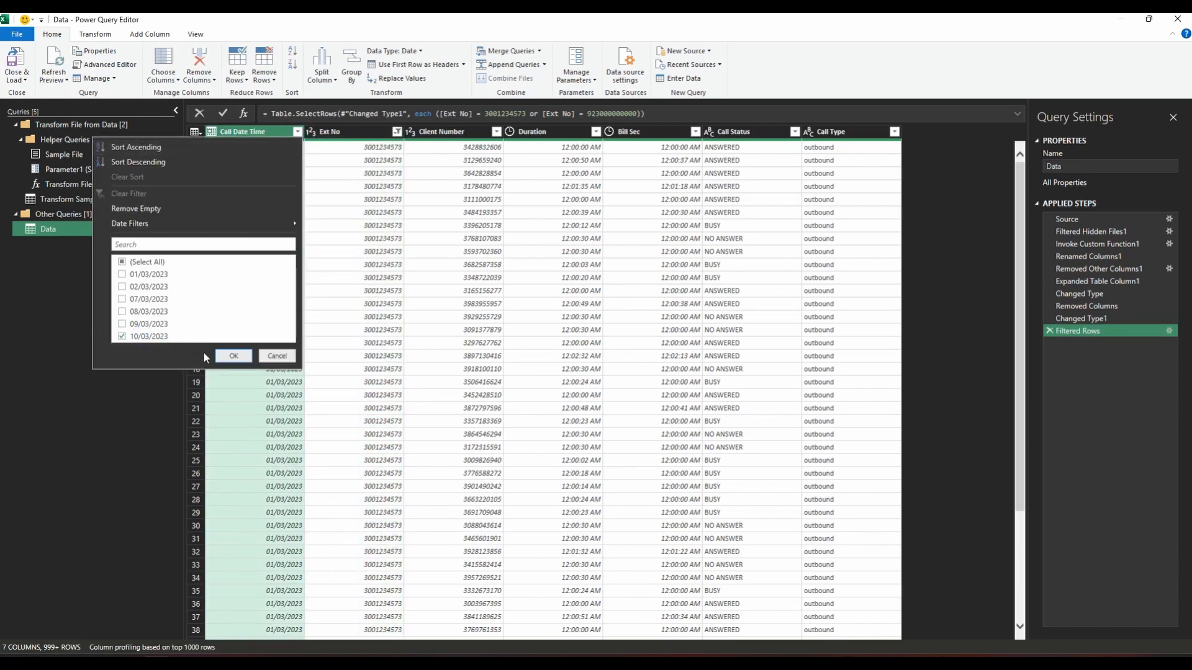
pyautogui.click(277, 357)
pyautogui.click(397, 132)
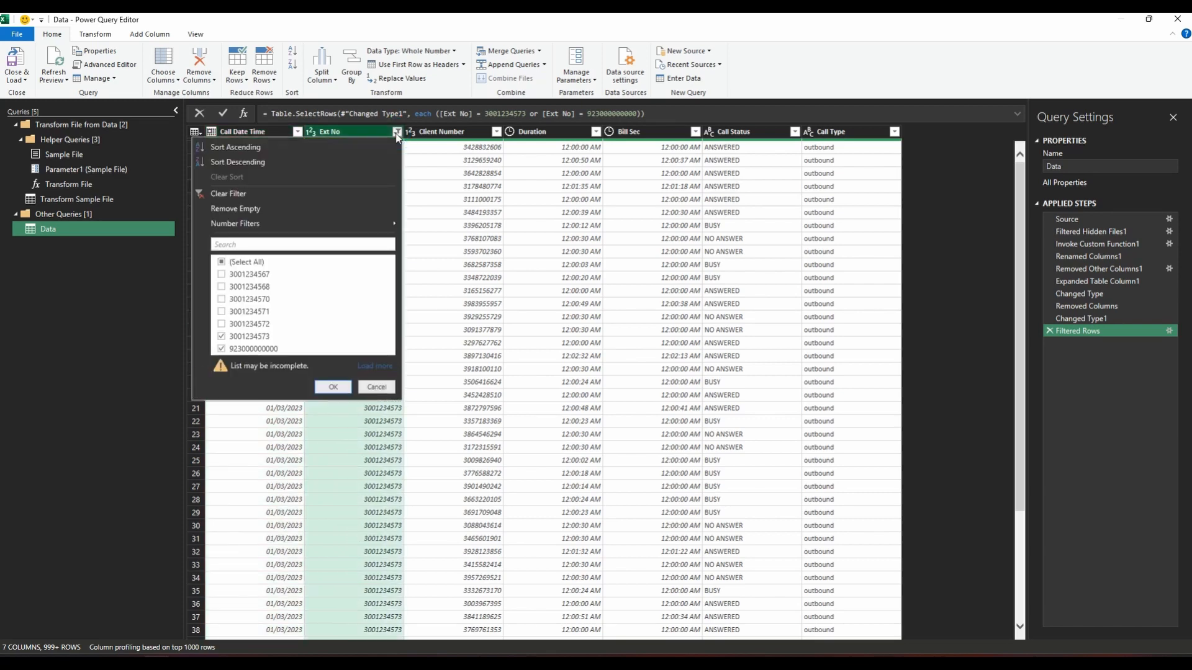
pyautogui.press('Escape')
pyautogui.click(396, 132)
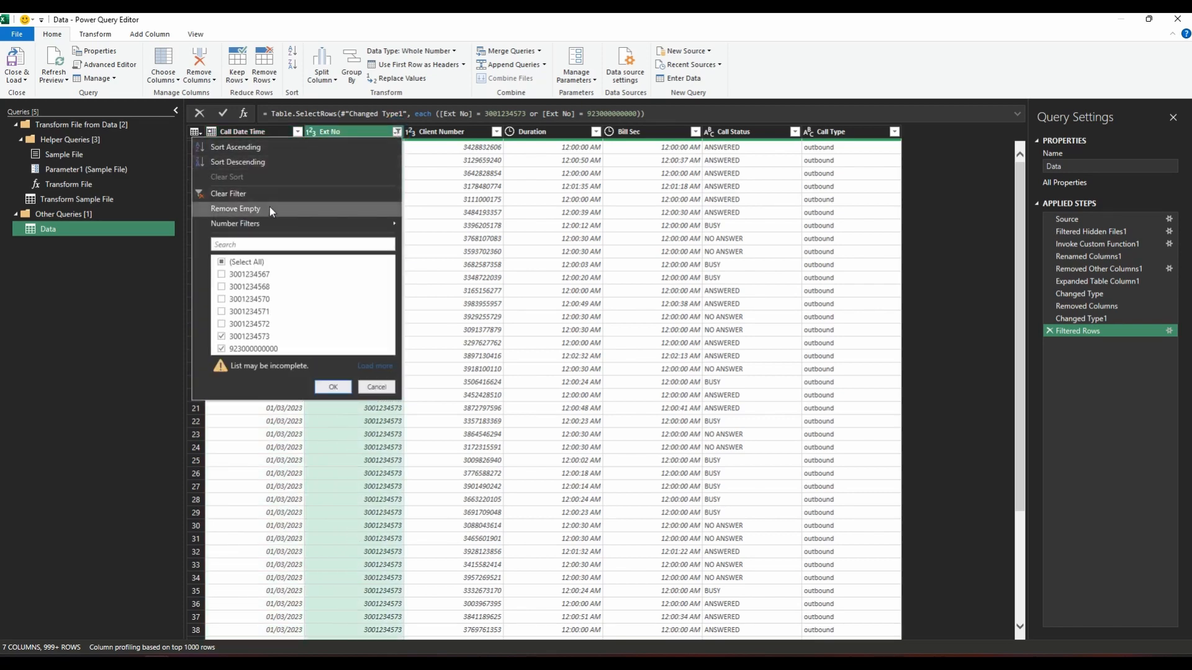
pyautogui.click(297, 132)
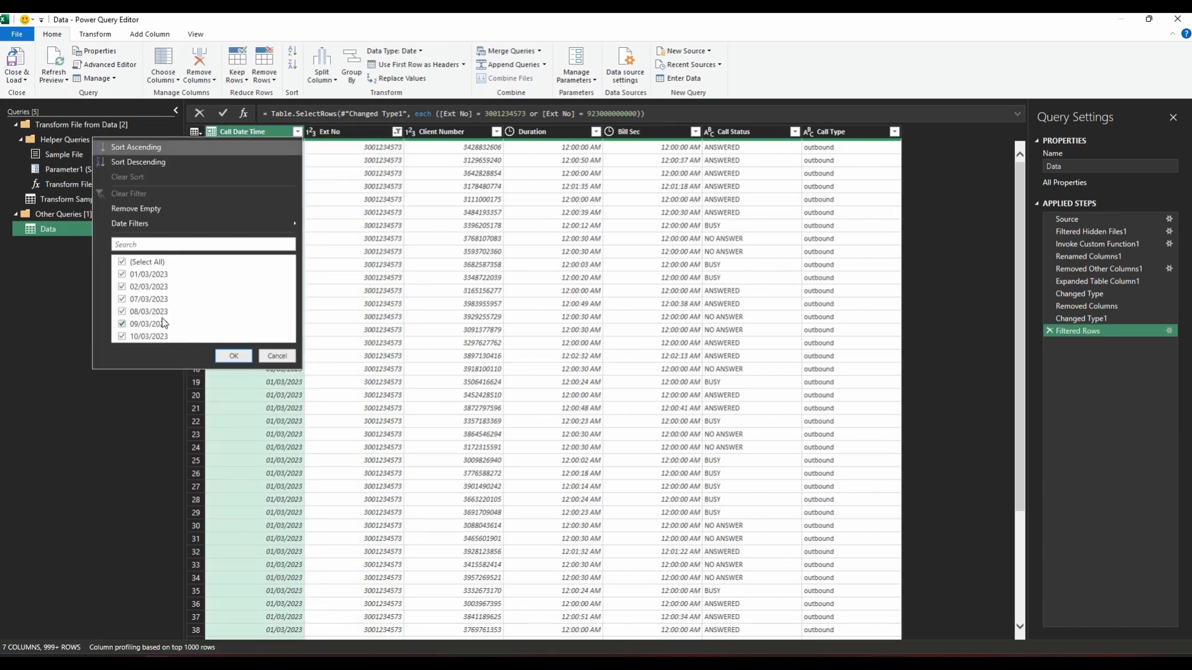
pyautogui.click(152, 262)
pyautogui.click(149, 323)
pyautogui.click(151, 336)
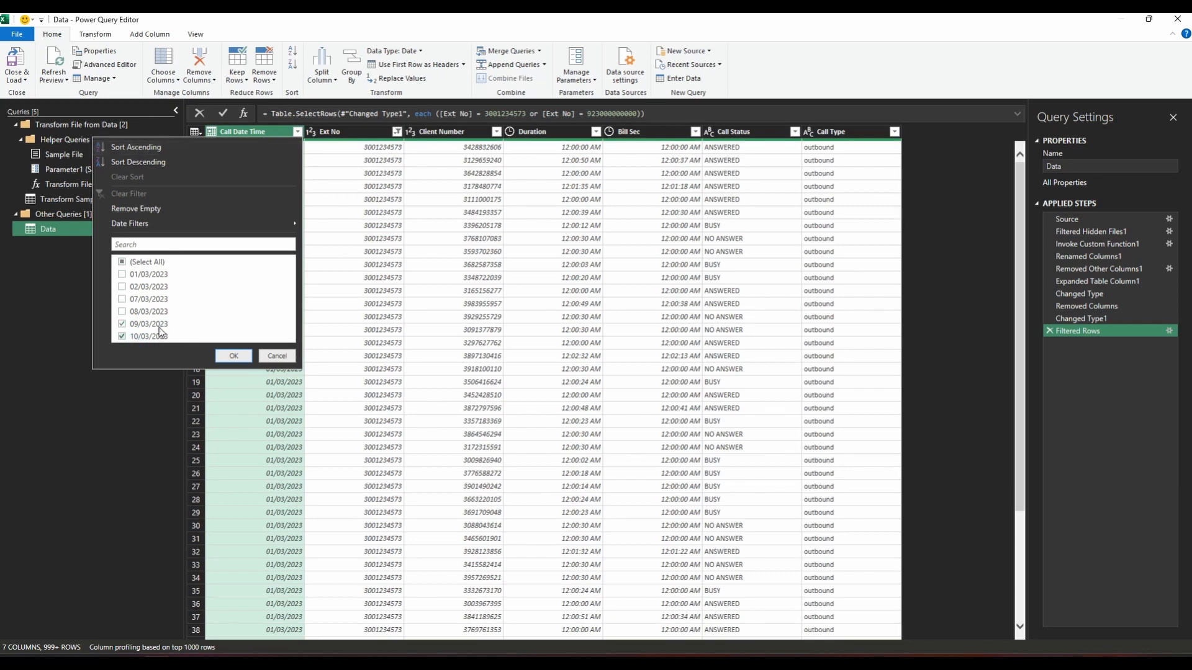
pyautogui.click(155, 324)
pyautogui.click(232, 356)
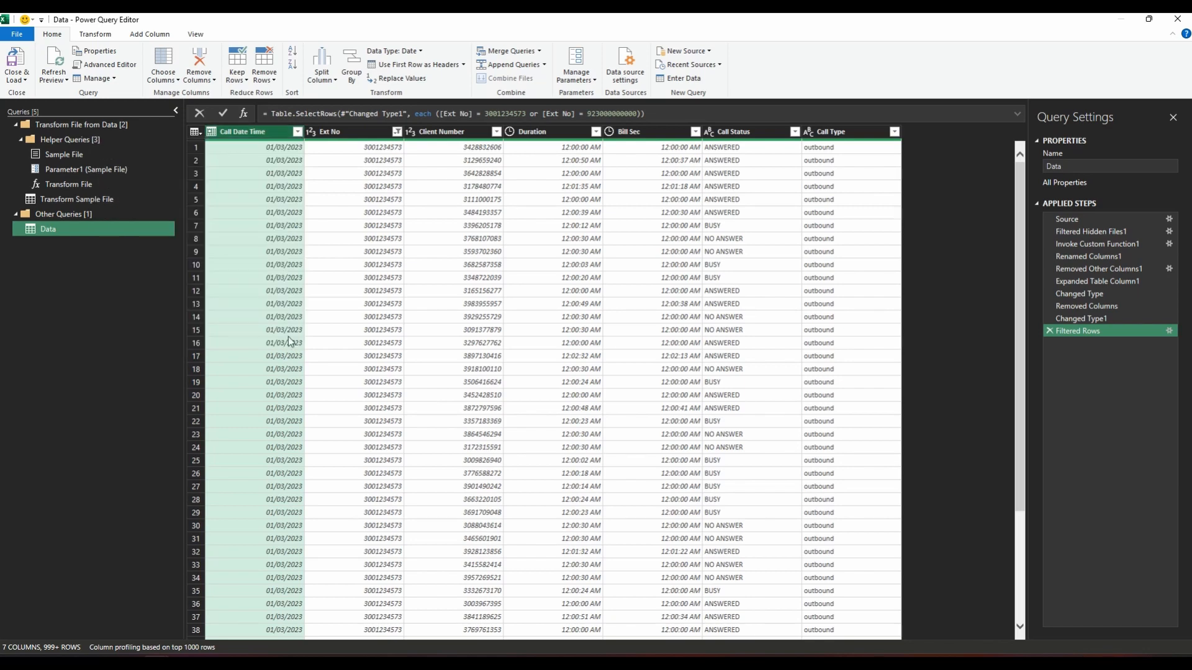
# Step: Clear the filter on the Ext No column
pyautogui.click(372, 133)
pyautogui.click(396, 132)
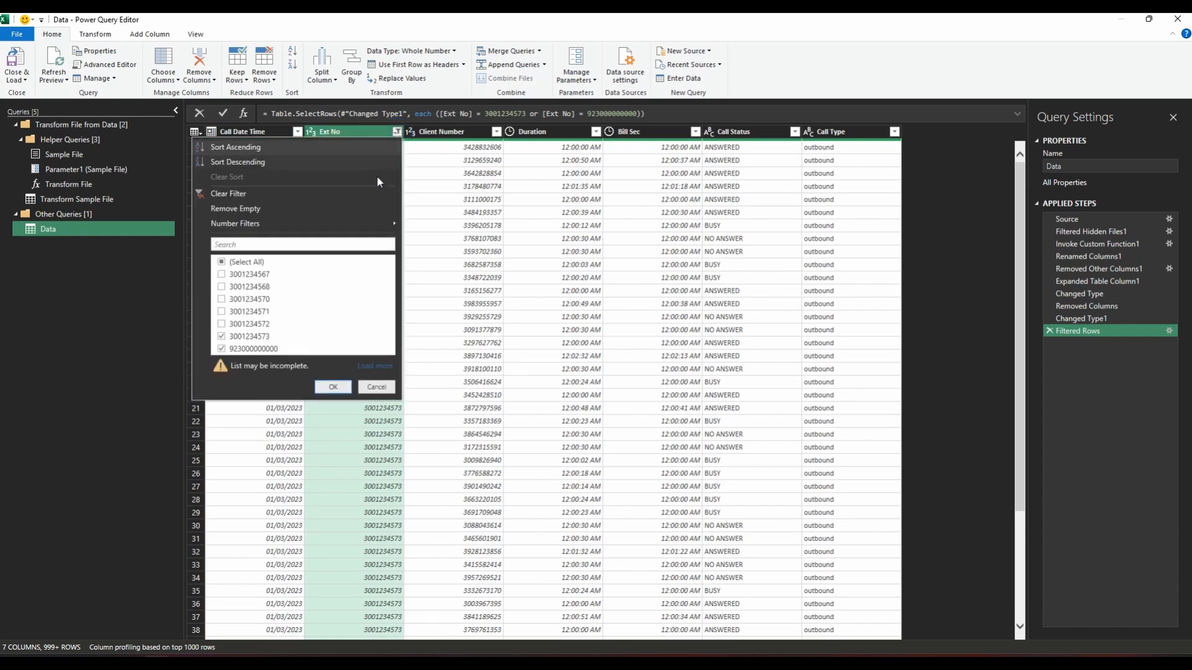
pyautogui.click(267, 197)
# Step: Load the full list of Call Date Time values and filter the column to only 03/03/2023
pyautogui.click(297, 132)
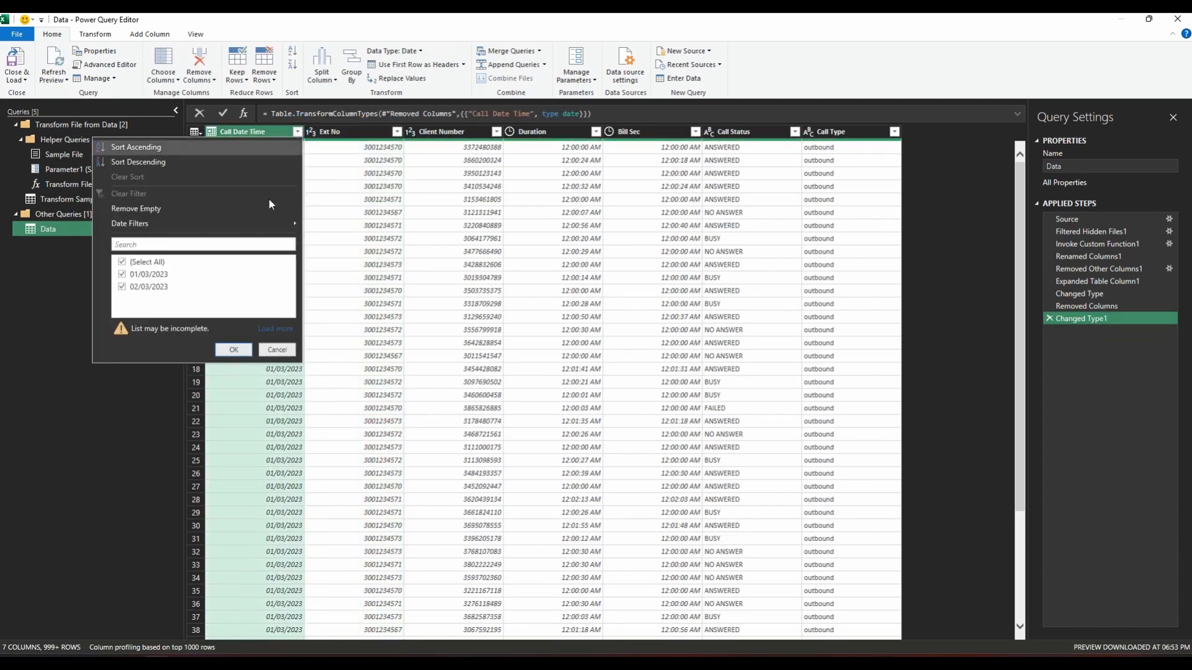
pyautogui.click(268, 329)
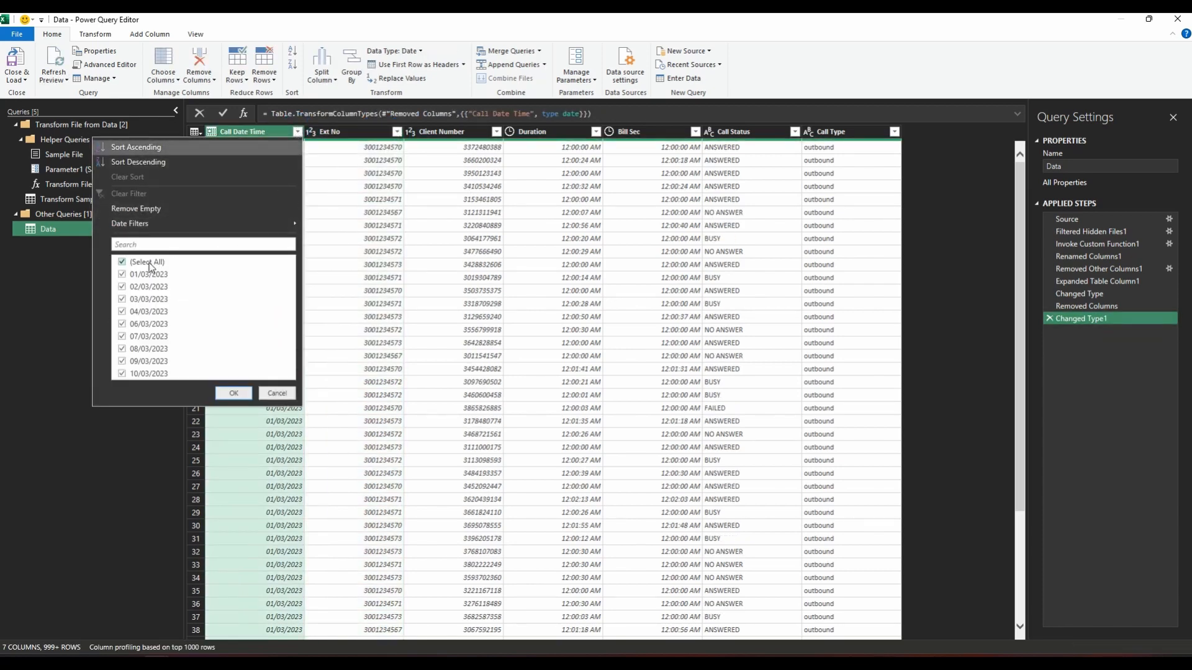
pyautogui.click(148, 263)
pyautogui.click(148, 298)
pyautogui.click(223, 393)
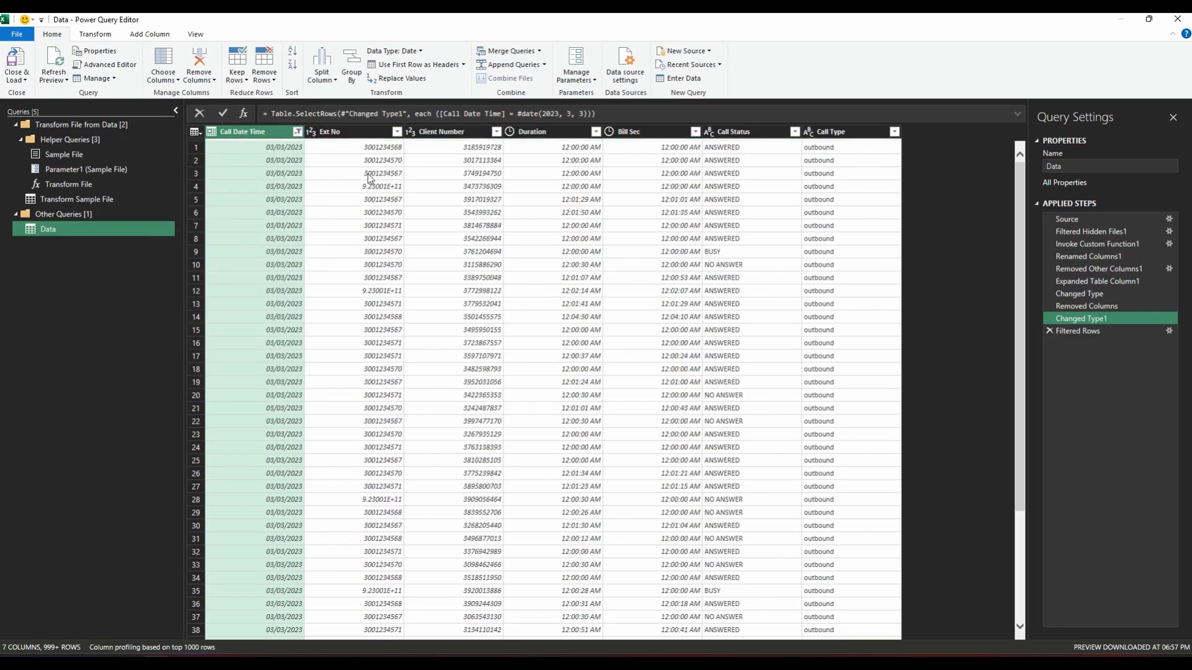
# Step: Start a column from examples based on Ext No and name it Ext No New
pyautogui.rightClick(362, 132)
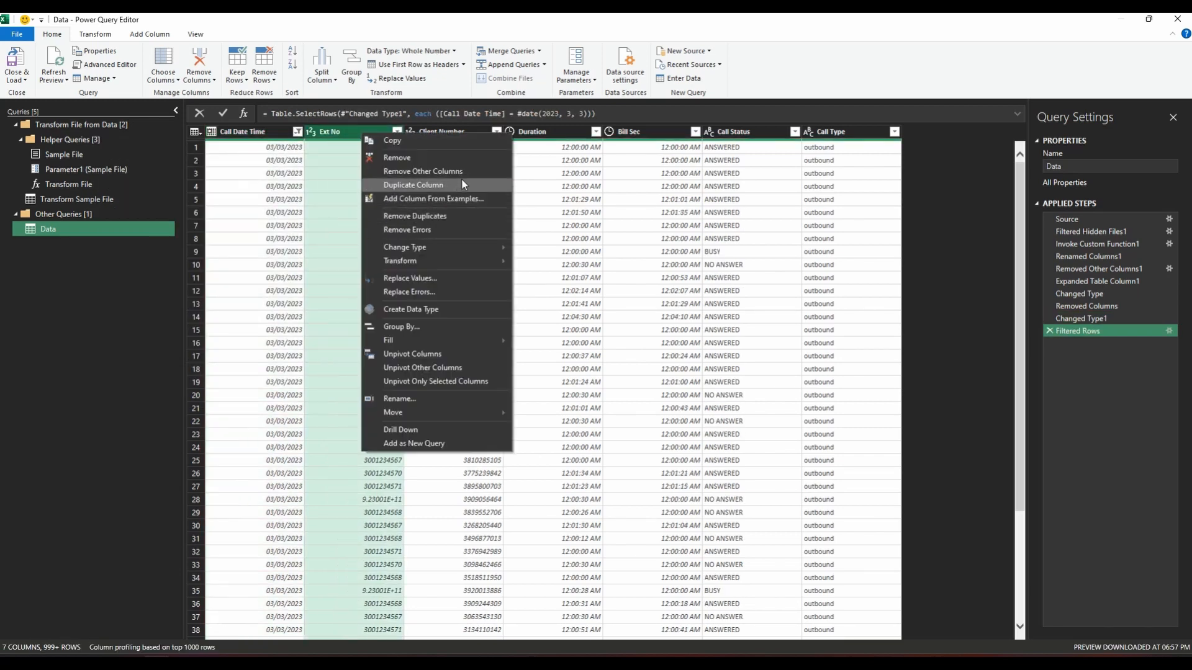
pyautogui.click(458, 199)
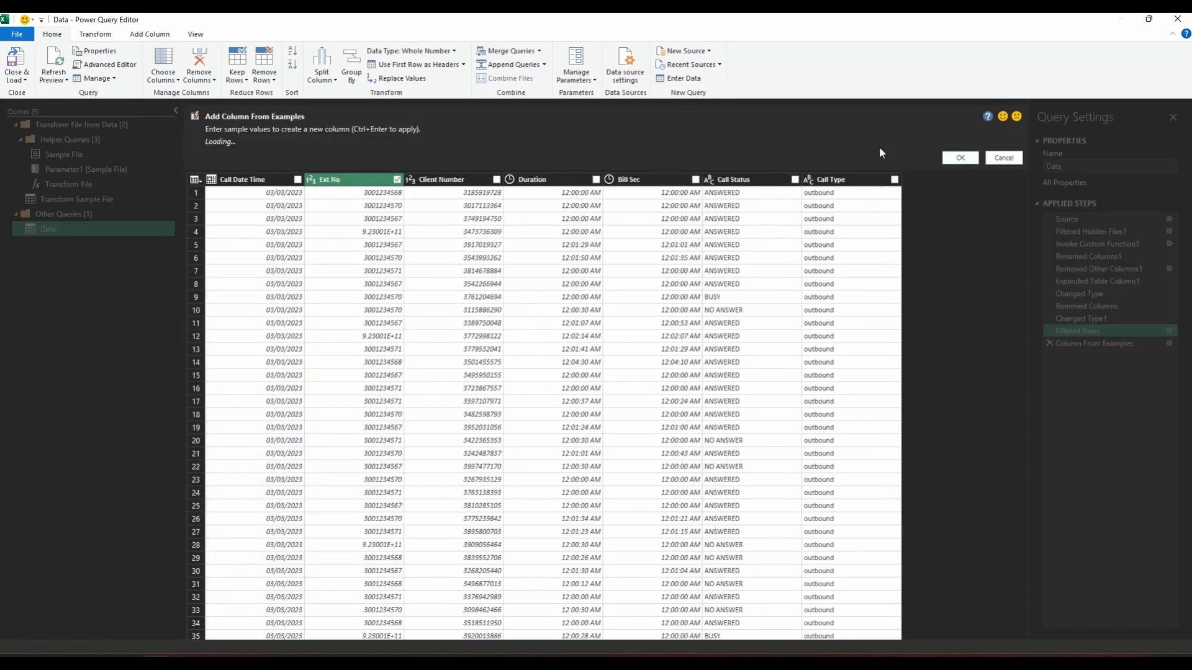
pyautogui.doubleClick(924, 174)
pyautogui.write('Ext No New')
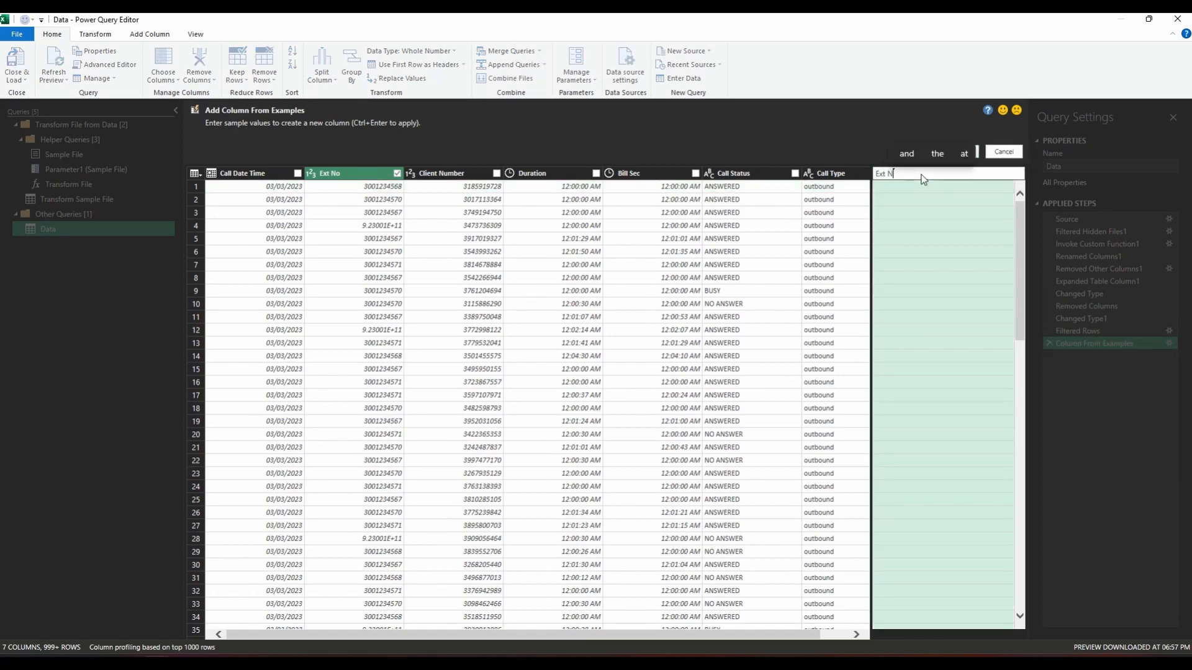
pyautogui.press('Return')
# Step: Give row 1's full extension number and row 4's number without its leading 92 as examples for Ext No New, and create the column
pyautogui.click(911, 188)
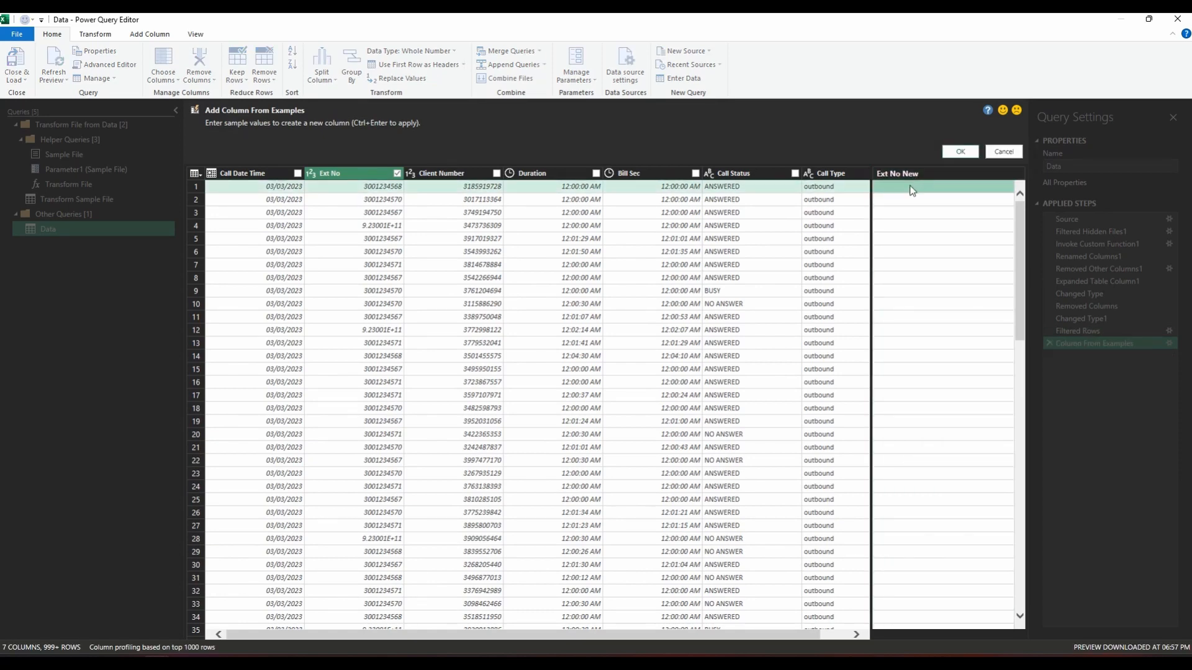
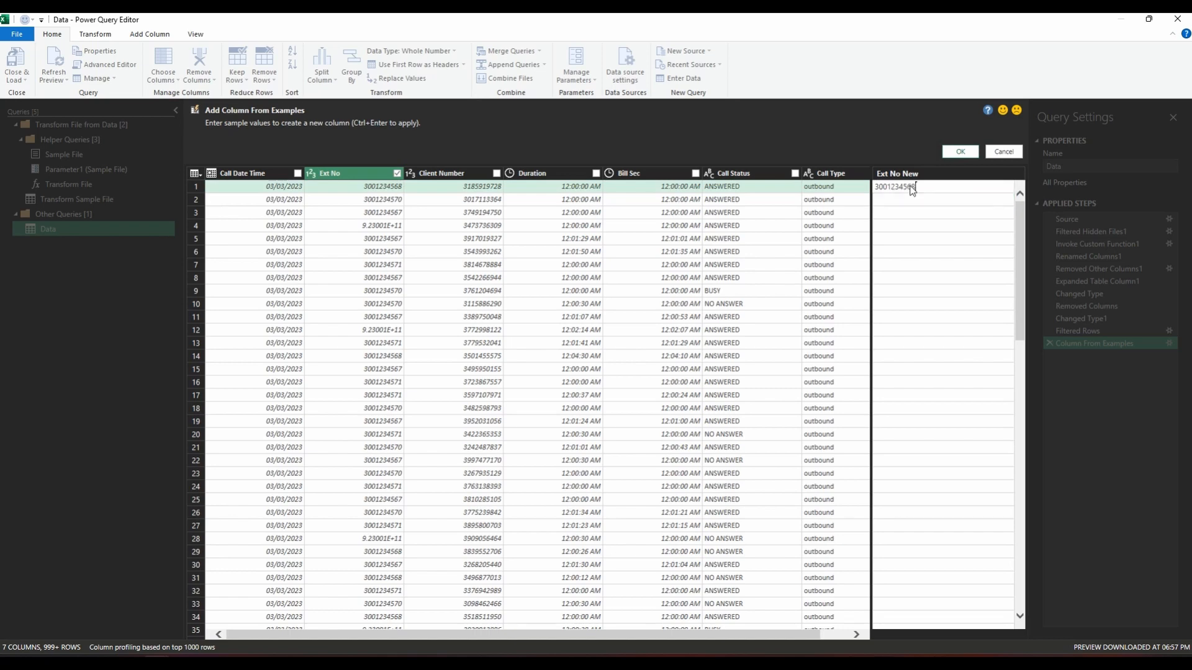
pyautogui.press('Return')
pyautogui.press('Down')
pyautogui.press('Down')
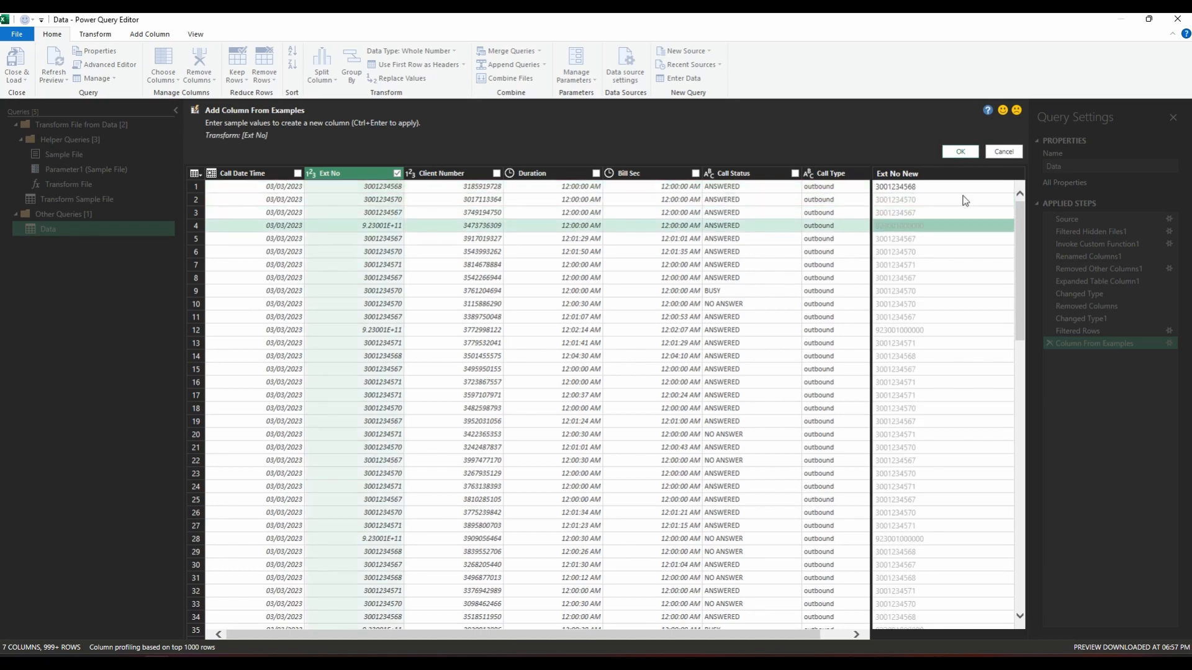
pyautogui.doubleClick(935, 229)
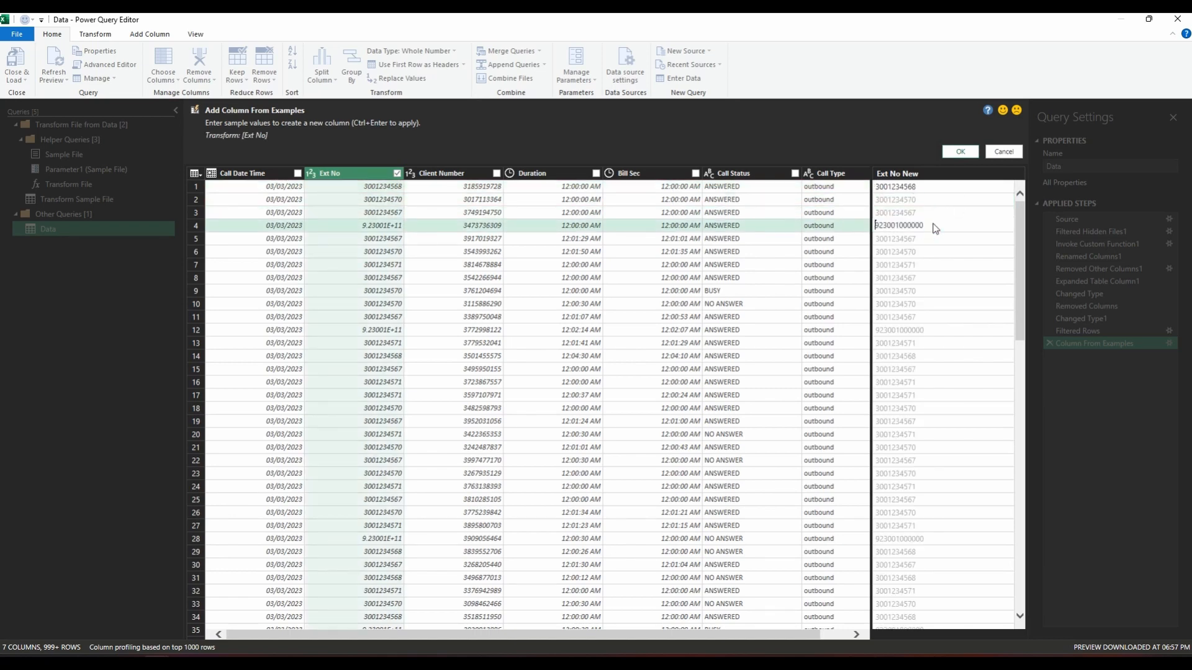
pyautogui.press('Return')
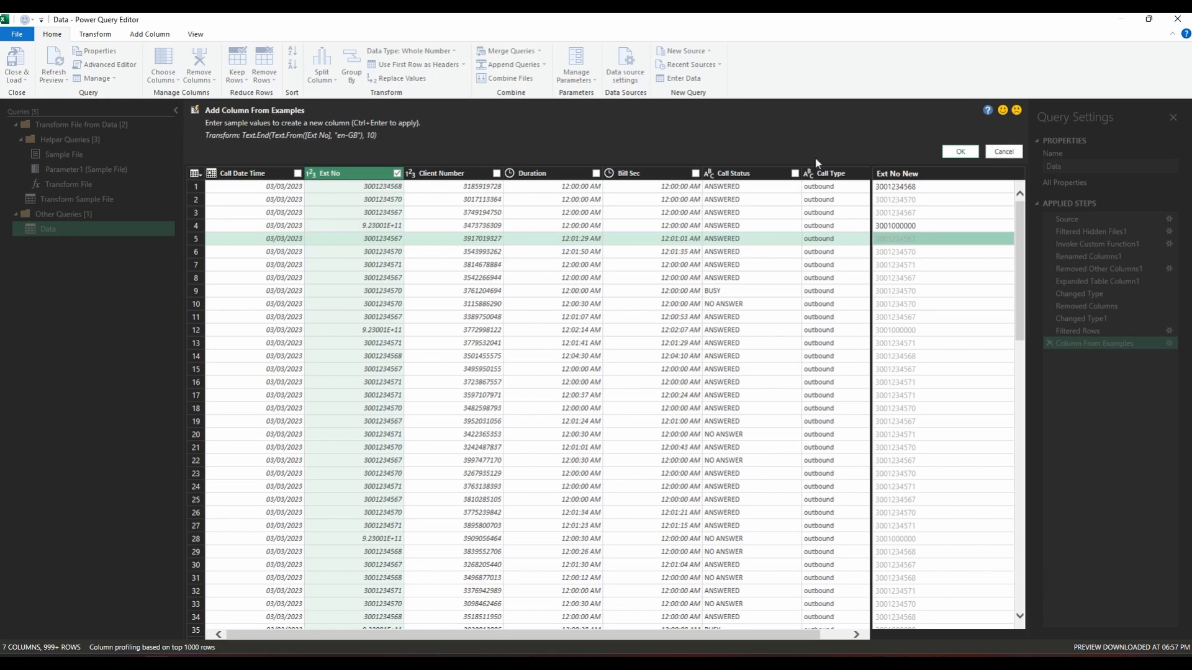
pyautogui.click(958, 153)
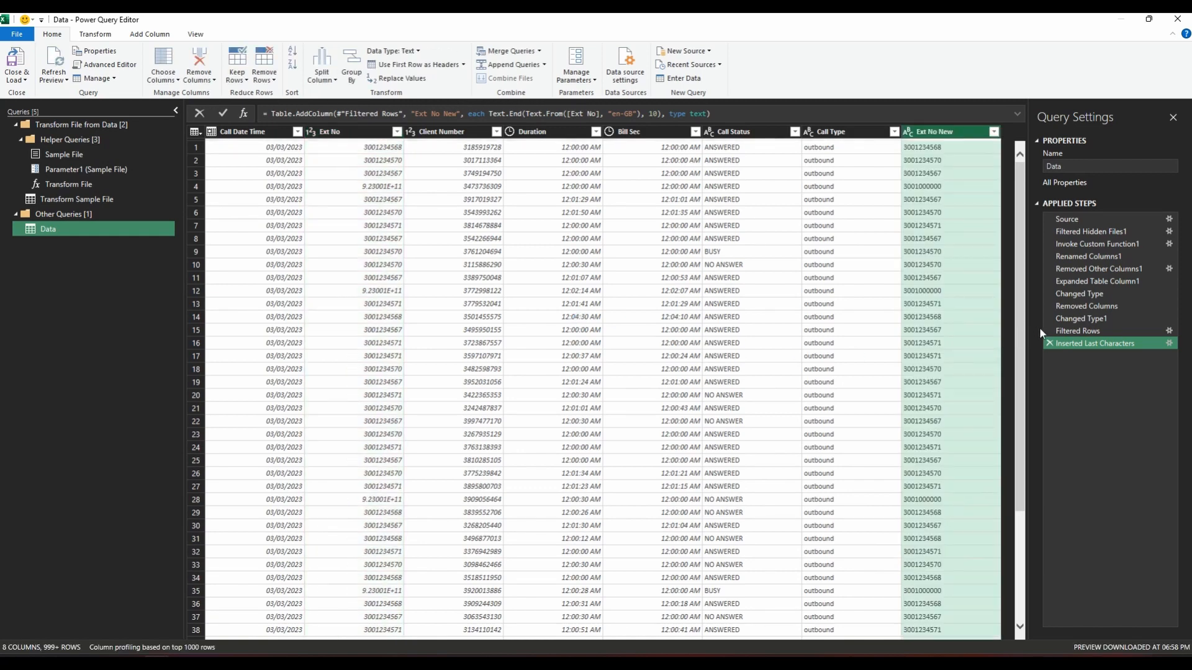
# Step: Delete the Filtered Rows step from the Data query while keeping the step after it
pyautogui.moveTo(1048, 334)
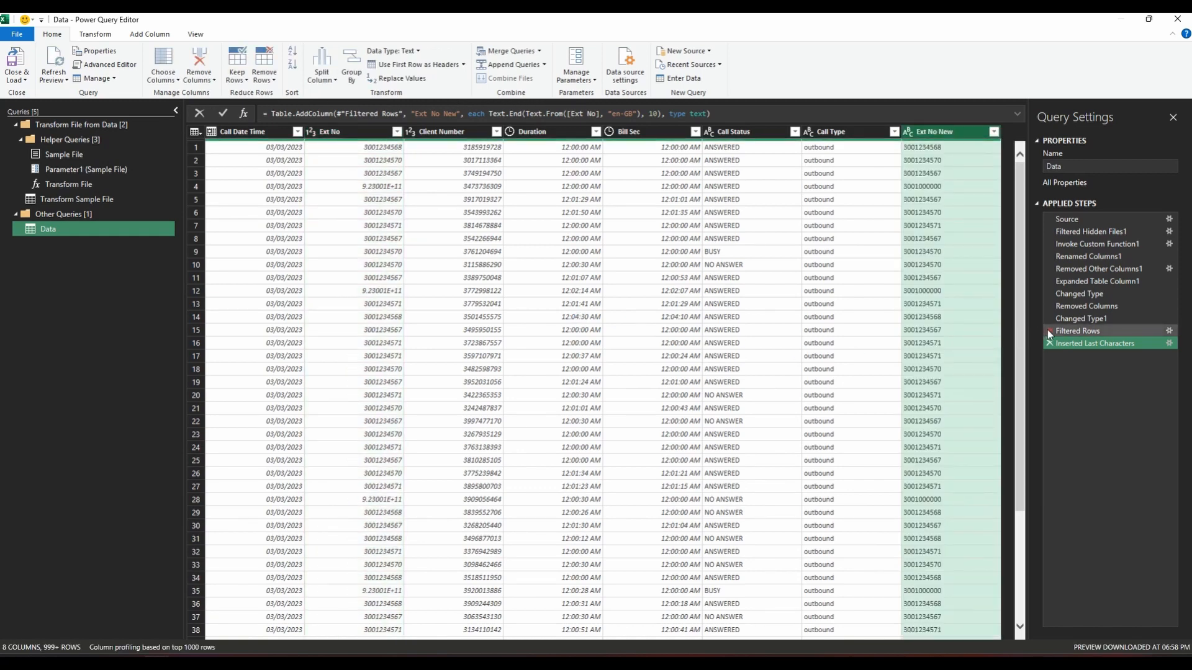
pyautogui.click(1048, 331)
pyautogui.click(652, 364)
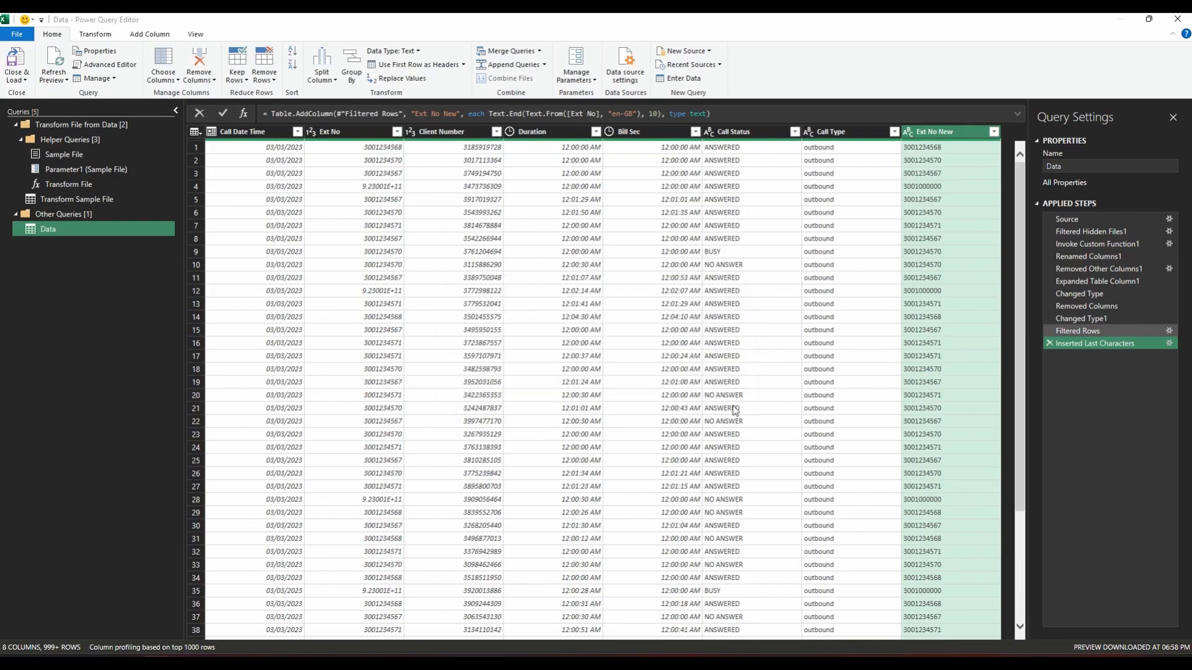
# Step: Load the Data query as a connection only and add it to the data model
pyautogui.click(17, 79)
pyautogui.click(34, 107)
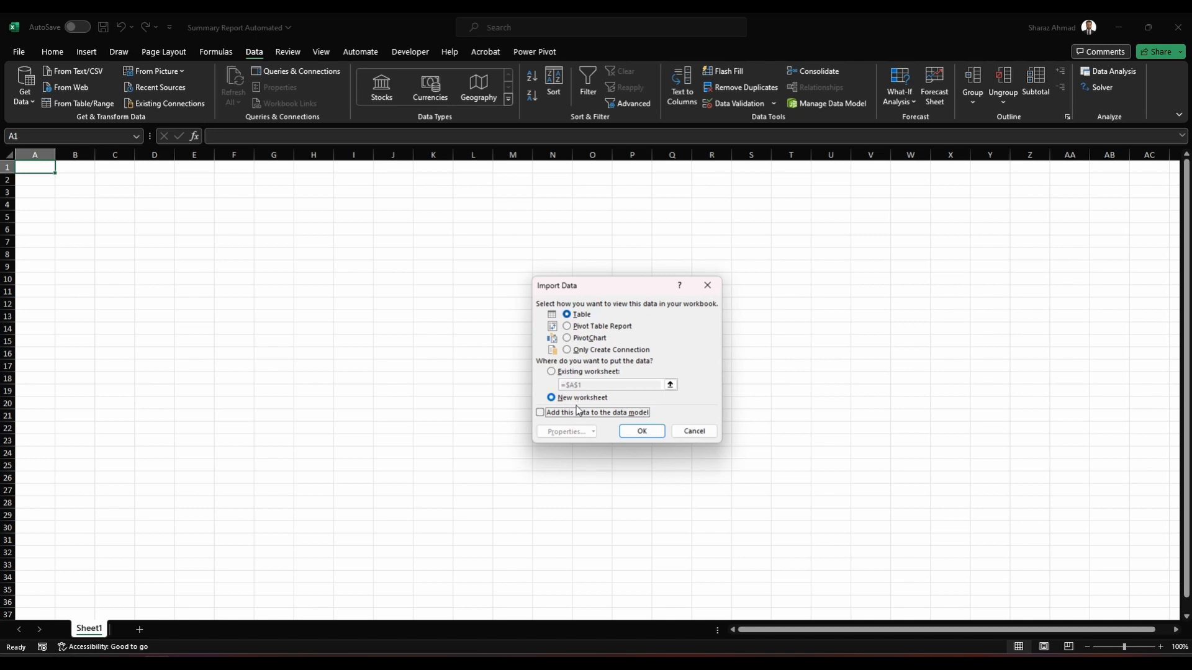
pyautogui.click(622, 412)
pyautogui.click(605, 350)
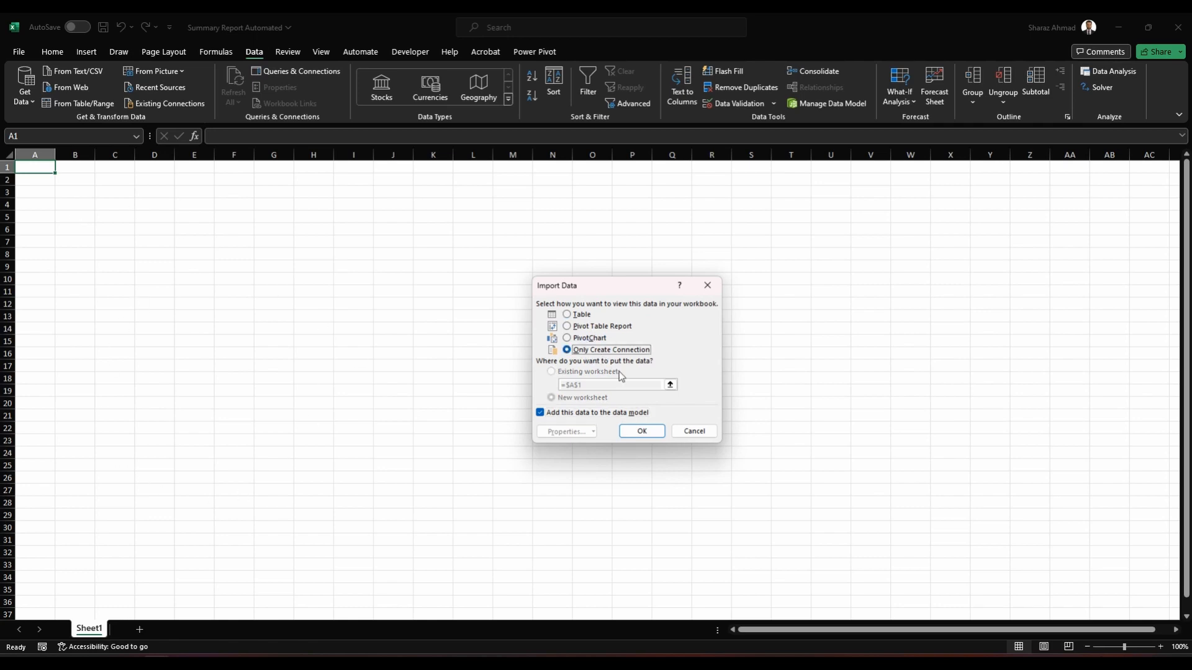
pyautogui.click(642, 431)
pyautogui.moveTo(1099, 425)
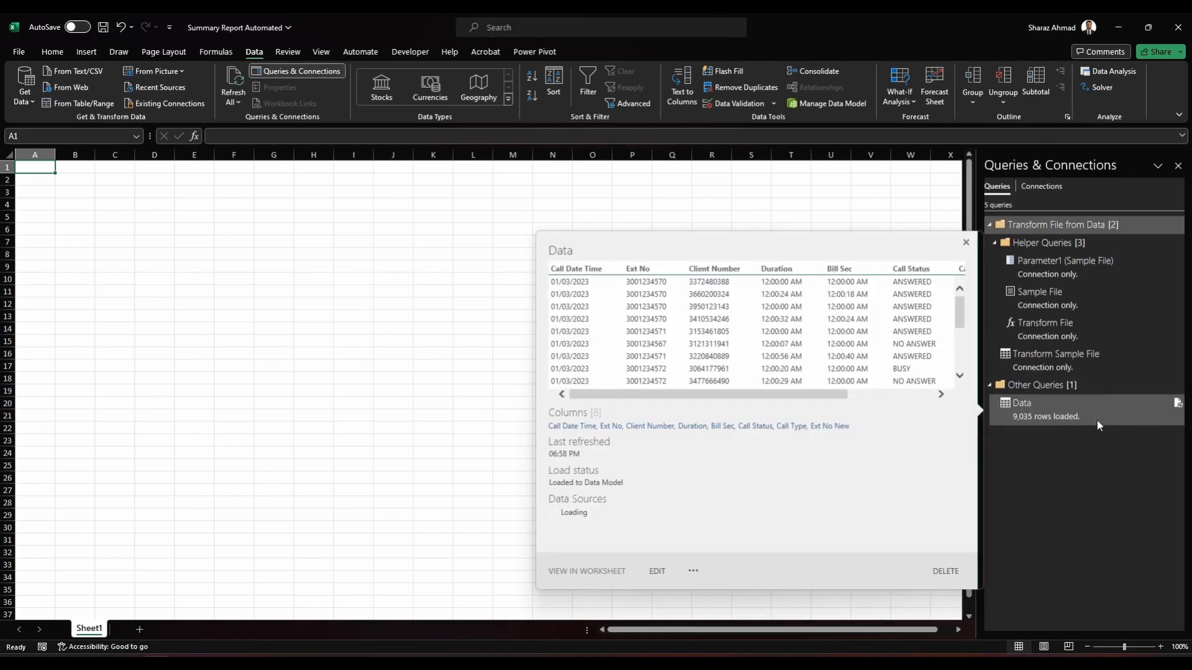
# Step: Insert a PivotTable based on the workbook's data model in the existing worksheet, Sheet1
pyautogui.click(194, 253)
pyautogui.click(86, 52)
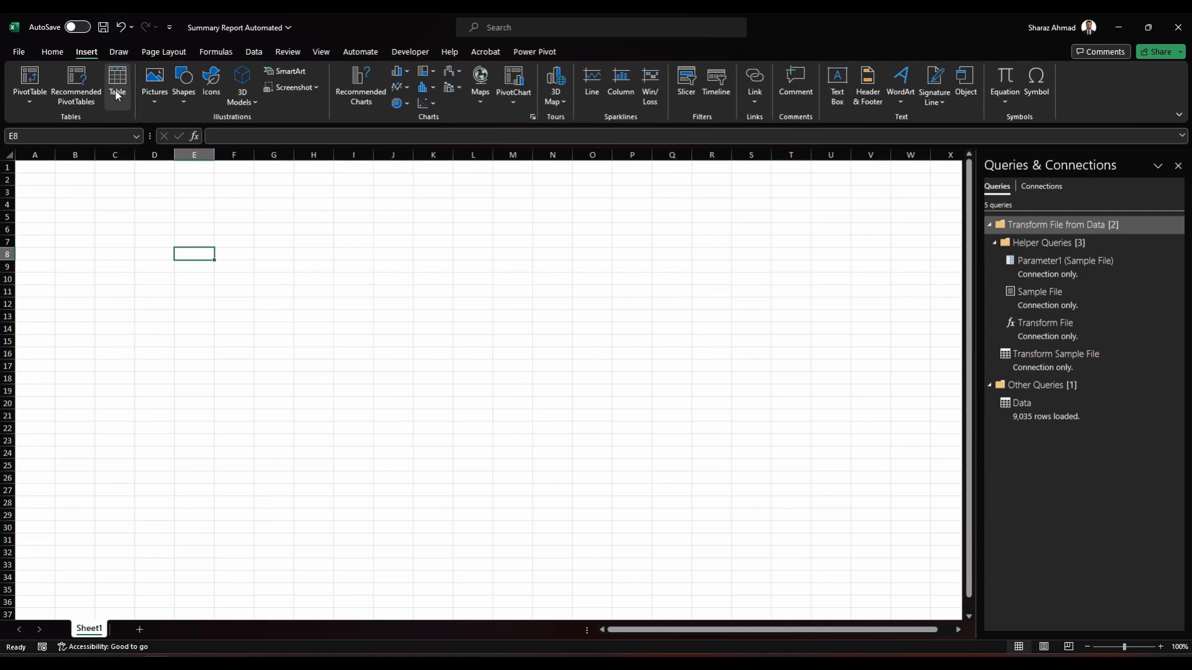
pyautogui.click(35, 106)
pyautogui.click(49, 155)
pyautogui.click(677, 422)
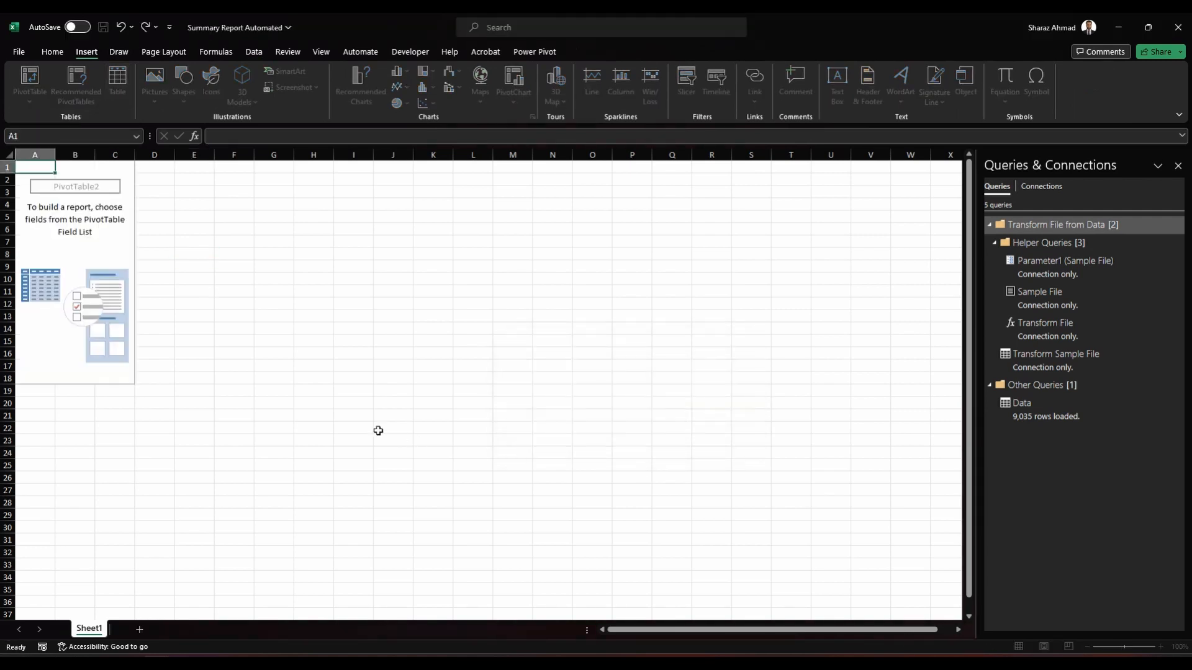
# Step: Lay out the PivotTable with Ext No New in rows, Call Date Time in columns and Duration in values
pyautogui.click(965, 254)
pyautogui.moveTo(1030, 370); pyautogui.dragTo(1037, 539)
pyautogui.moveTo(1018, 264); pyautogui.dragTo(1095, 466)
pyautogui.moveTo(1018, 309); pyautogui.dragTo(1083, 539)
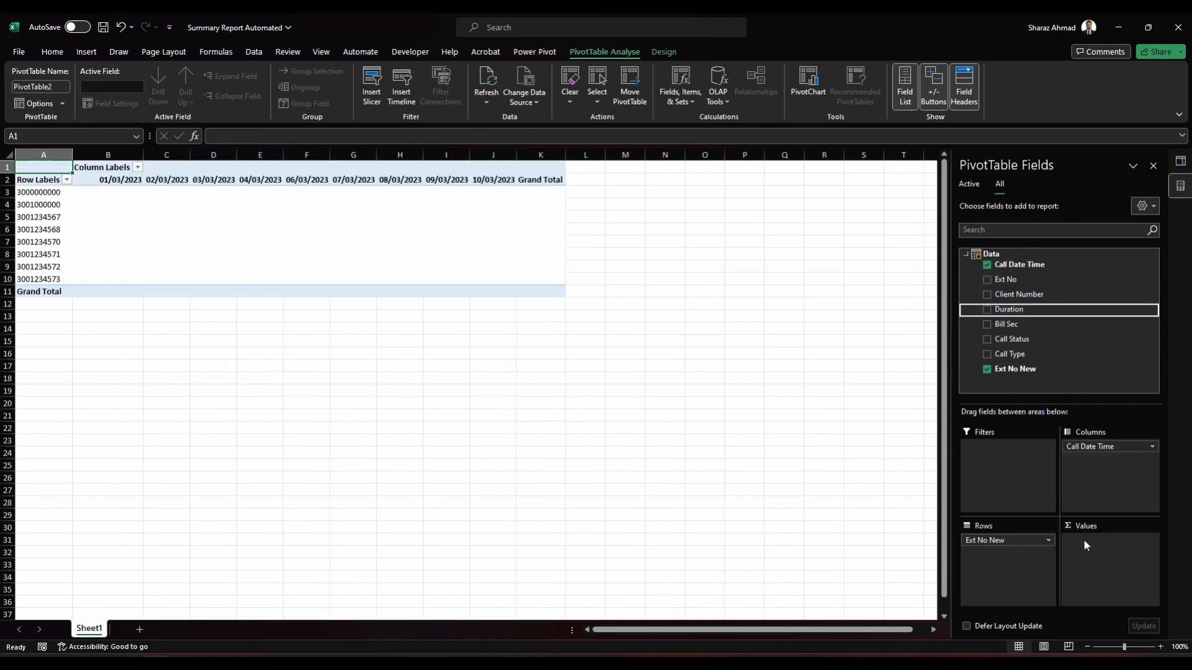
# Step: Try to summarise the PivotTable's Duration values by Sum
pyautogui.click(1085, 540)
pyautogui.click(1096, 524)
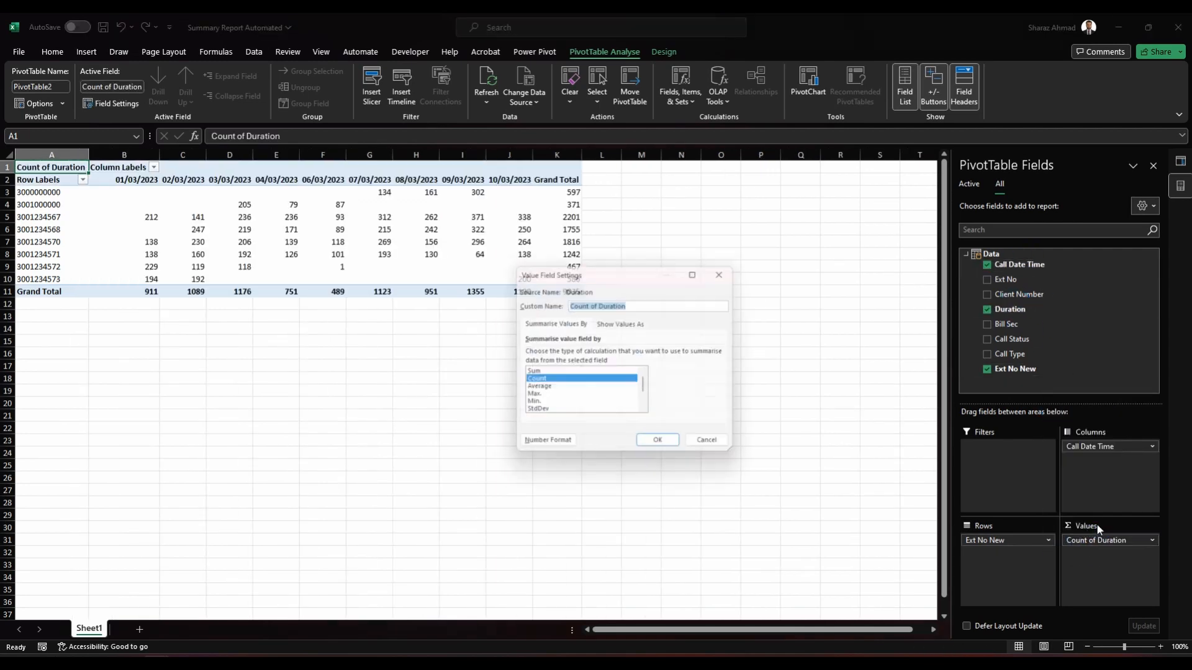
pyautogui.click(546, 373)
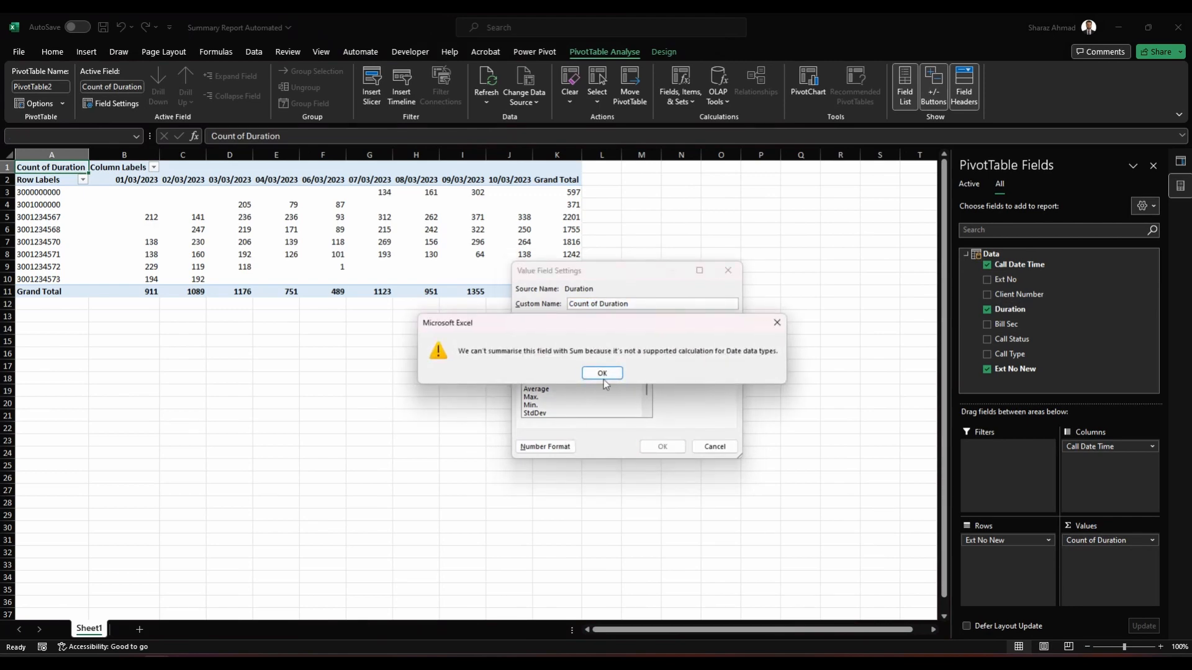
pyautogui.click(602, 373)
pyautogui.click(713, 447)
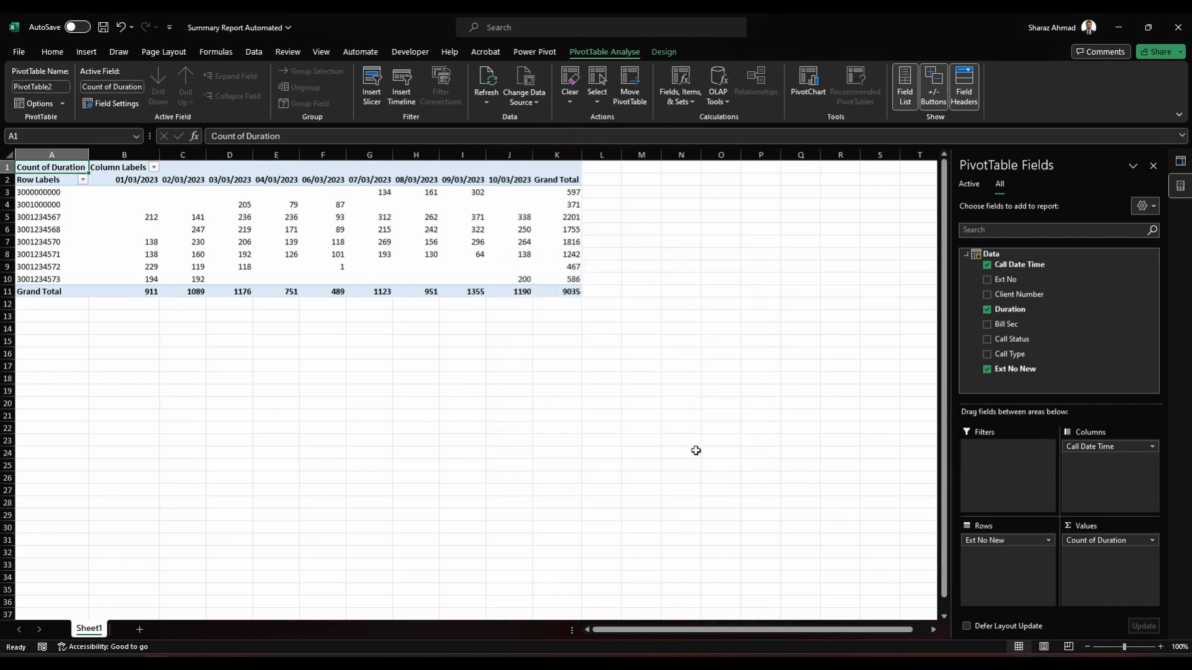
# Step: Open the Data query for editing and set the Duration column's data type to Time
pyautogui.click(1180, 162)
pyautogui.doubleClick(1025, 407)
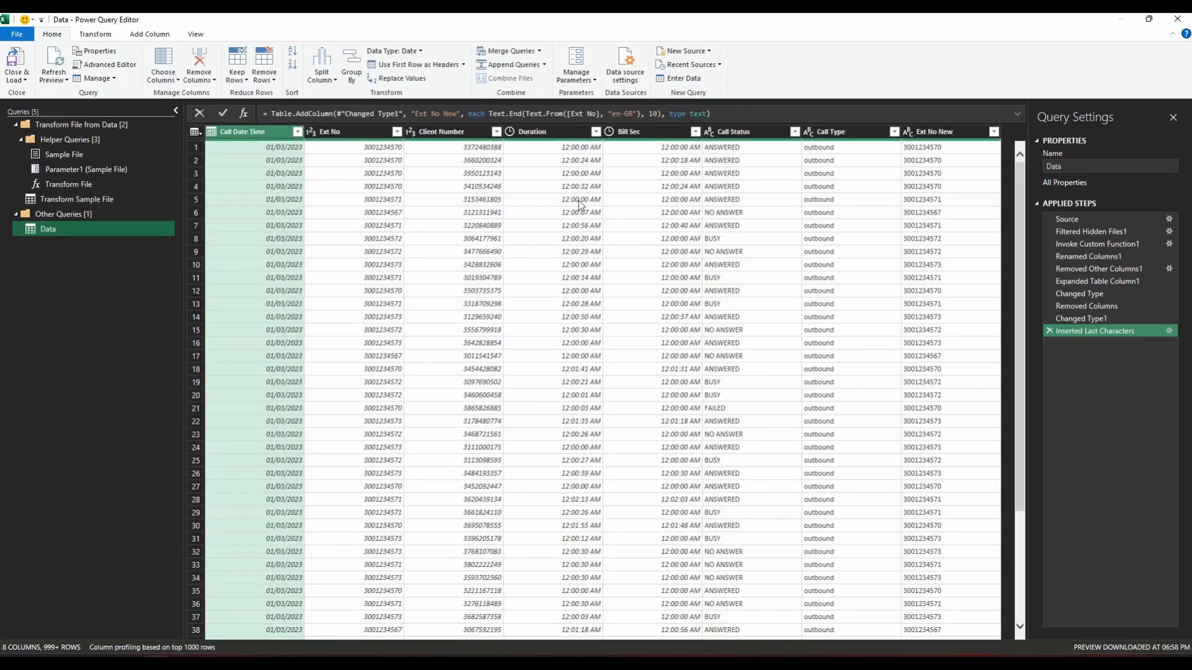
pyautogui.click(562, 134)
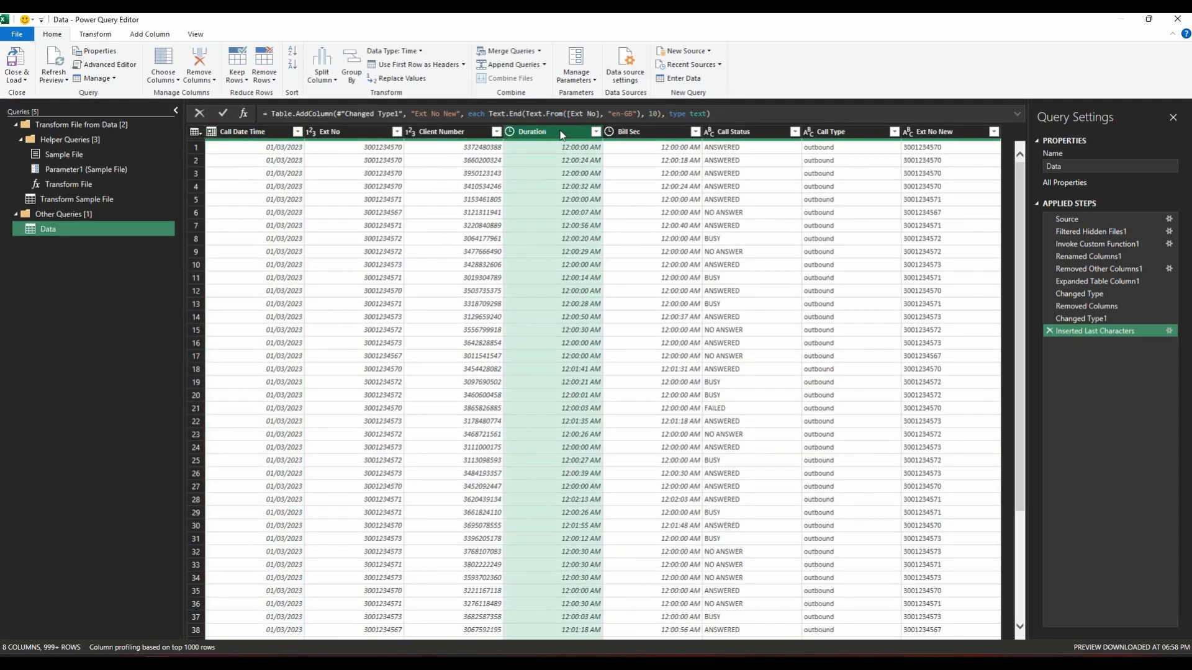
pyautogui.rightClick(562, 133)
pyautogui.click(394, 51)
# Step: Add a custom column named Custom to the Data query with the constant formula "12:00:00 AM"
pyautogui.click(134, 36)
pyautogui.click(67, 64)
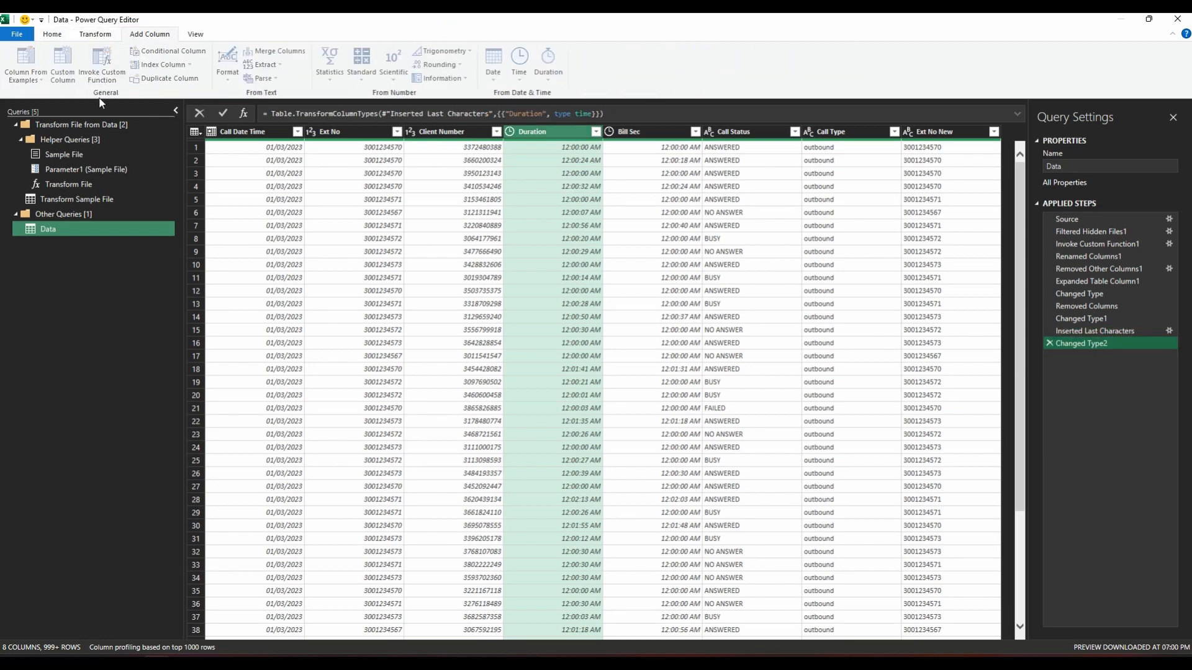
pyautogui.write('"')
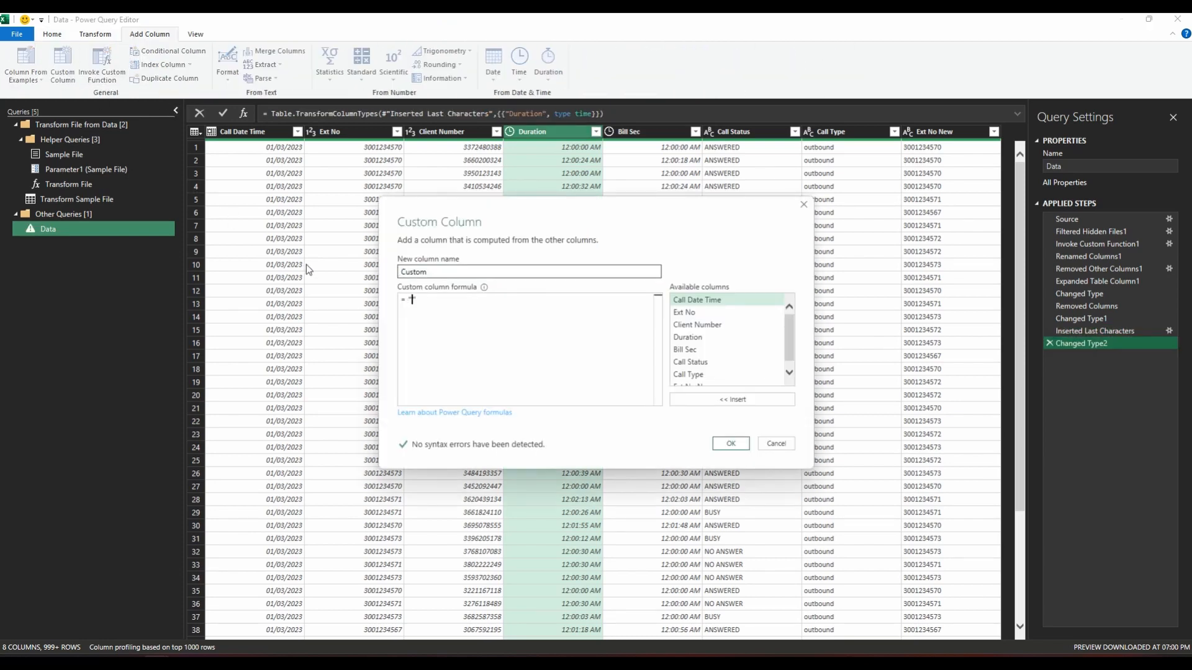
pyautogui.write('12:00:00 AM')
pyautogui.click(716, 445)
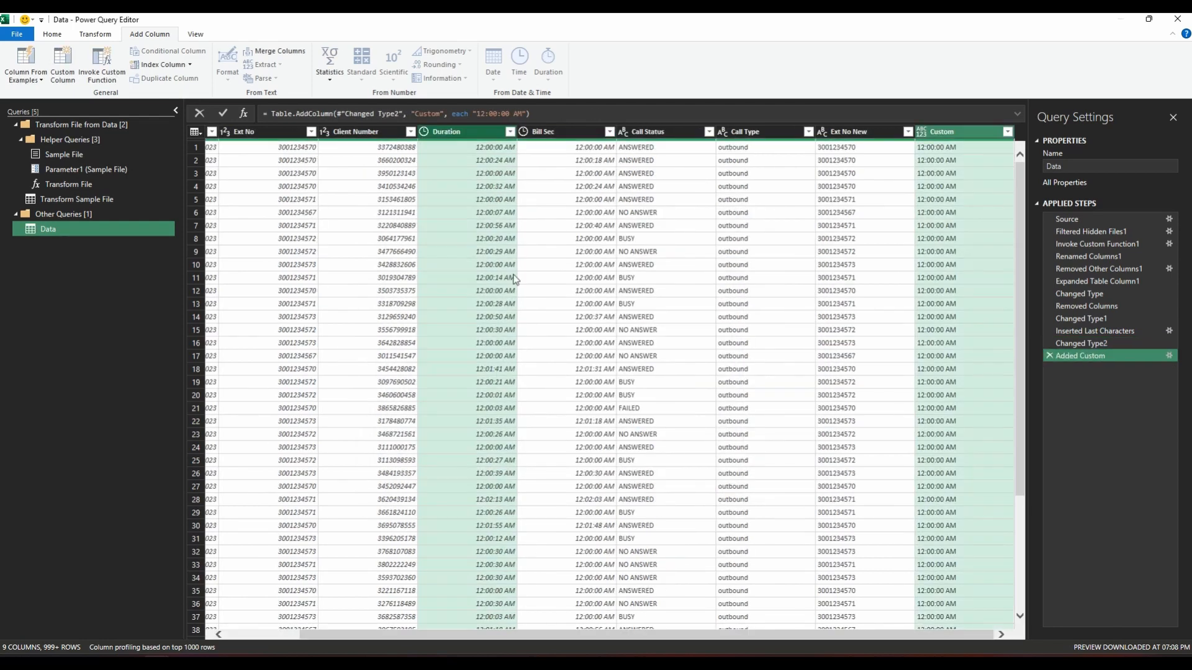
# Step: Add a custom column named Call Duration with the formula [Duration]-[Custom]
pyautogui.click(63, 64)
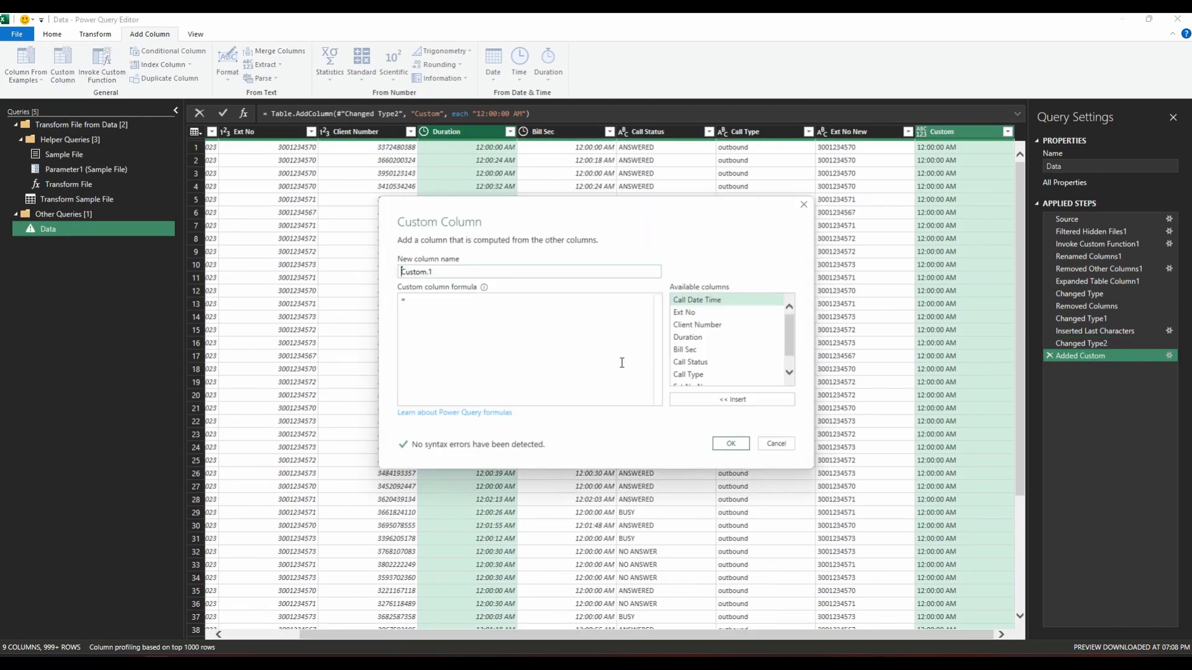
pyautogui.write('Call Duration')
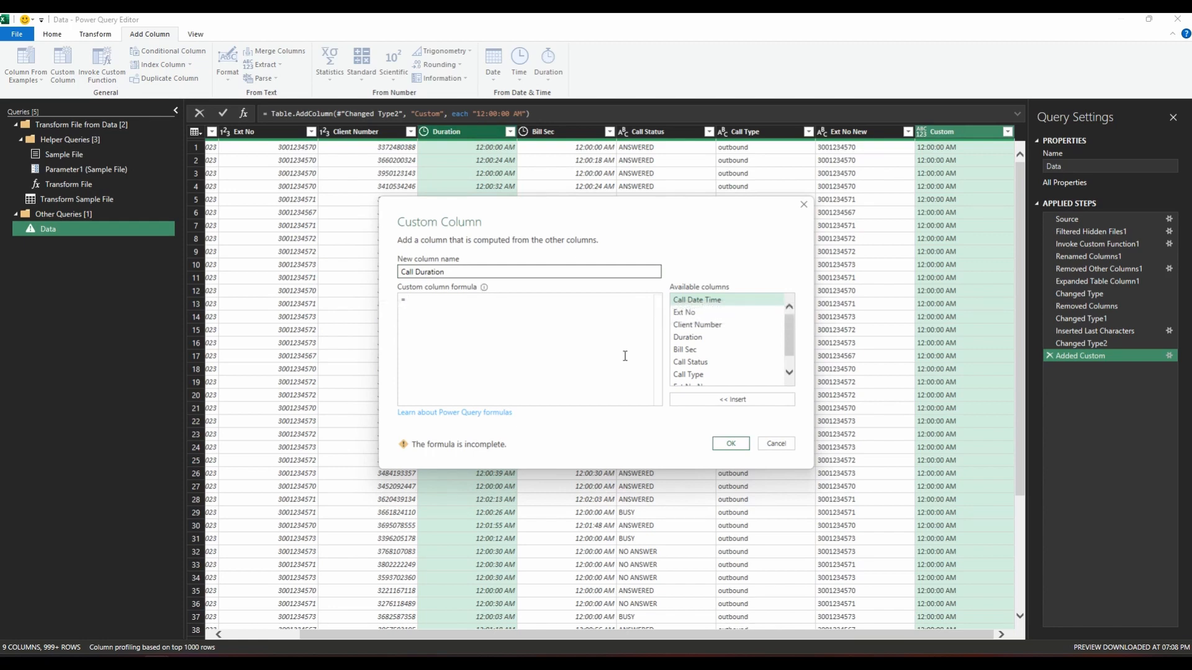
pyautogui.doubleClick(694, 337)
pyautogui.write('-')
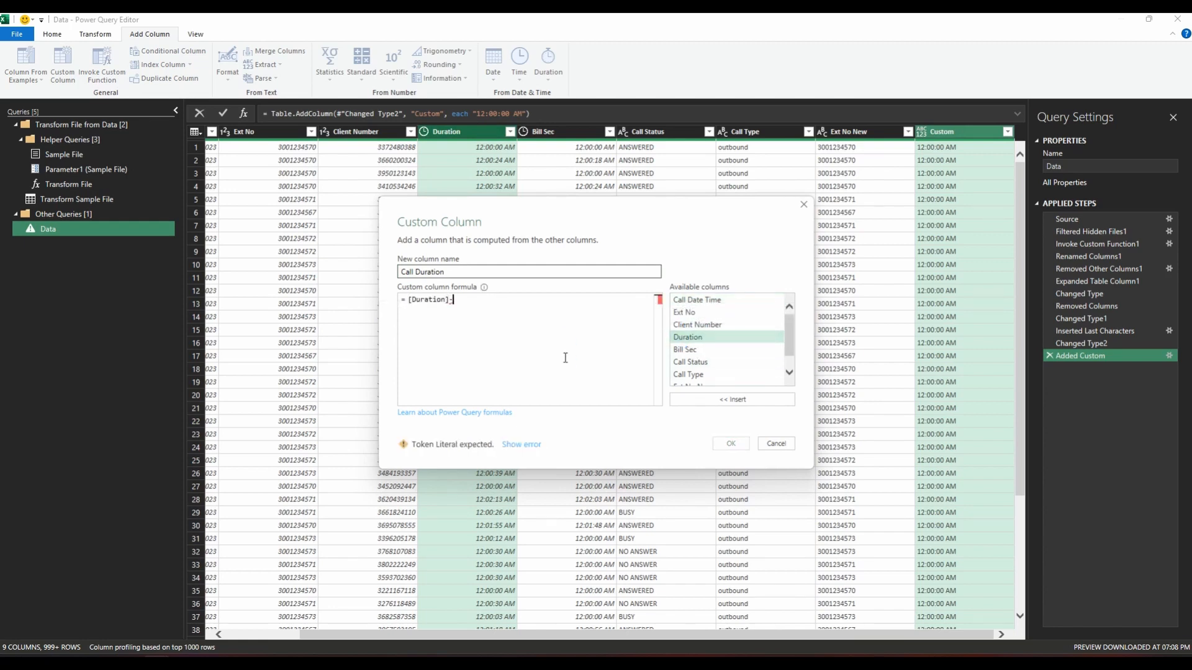
pyautogui.scroll(-2, 732, 347)
pyautogui.click(682, 380)
pyautogui.doubleClick(682, 380)
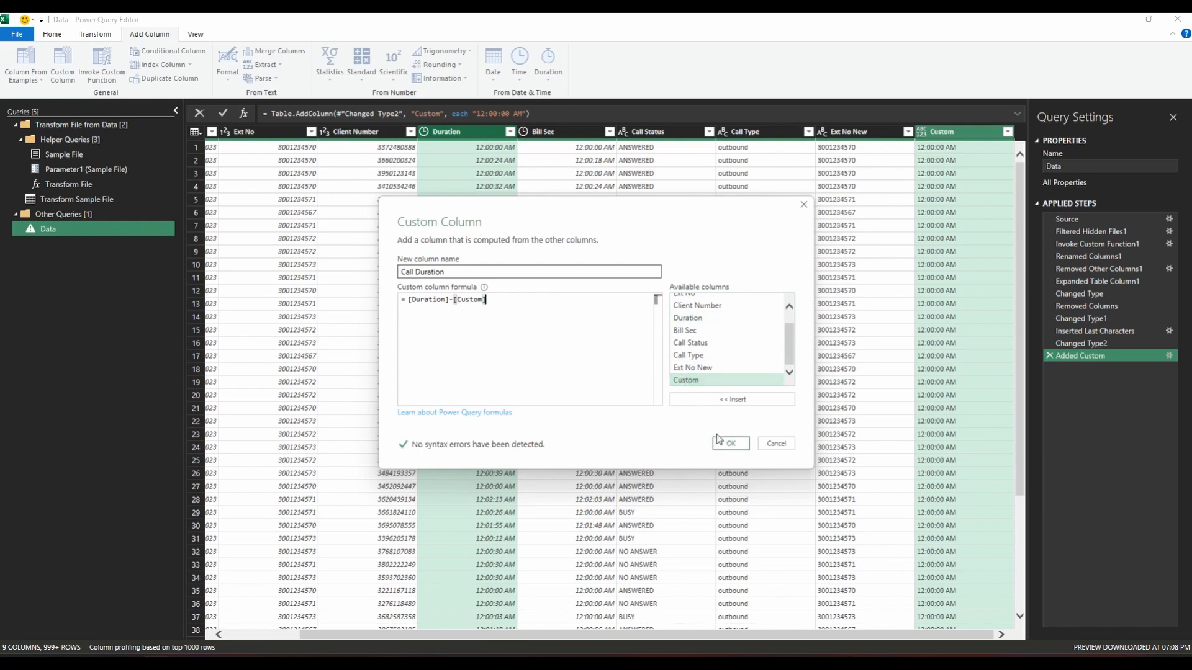
pyautogui.click(731, 443)
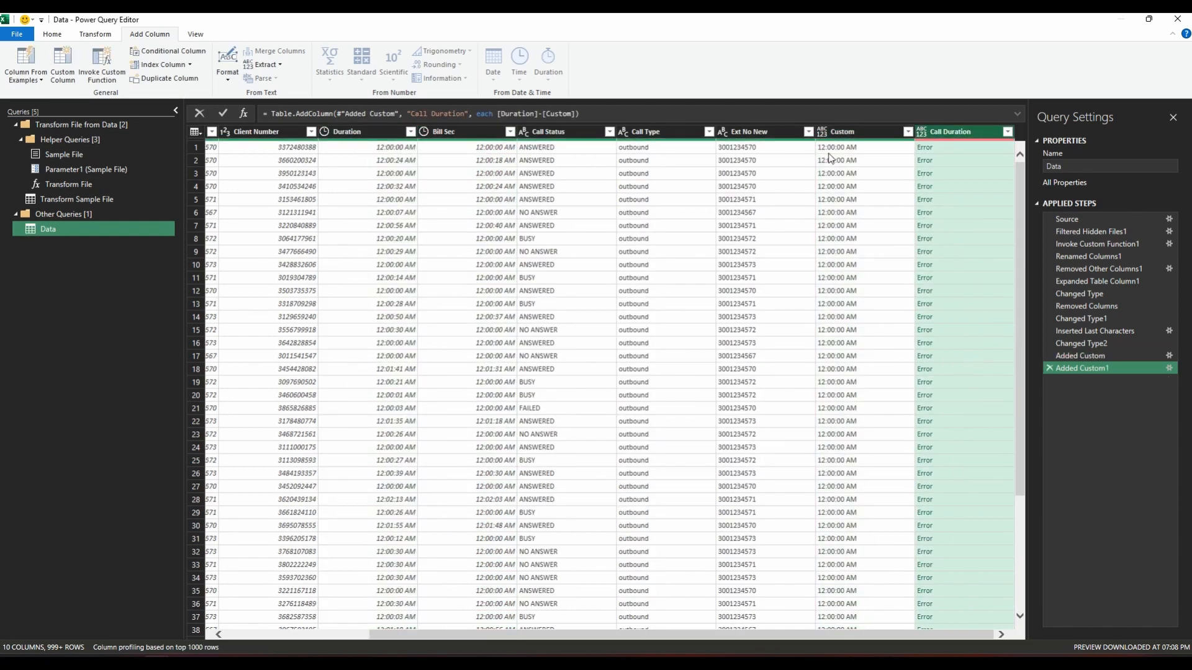
# Step: Insert a type change to Time for the Custom column after the Added Custom step, and return to the Added Custom1 step
pyautogui.click(851, 134)
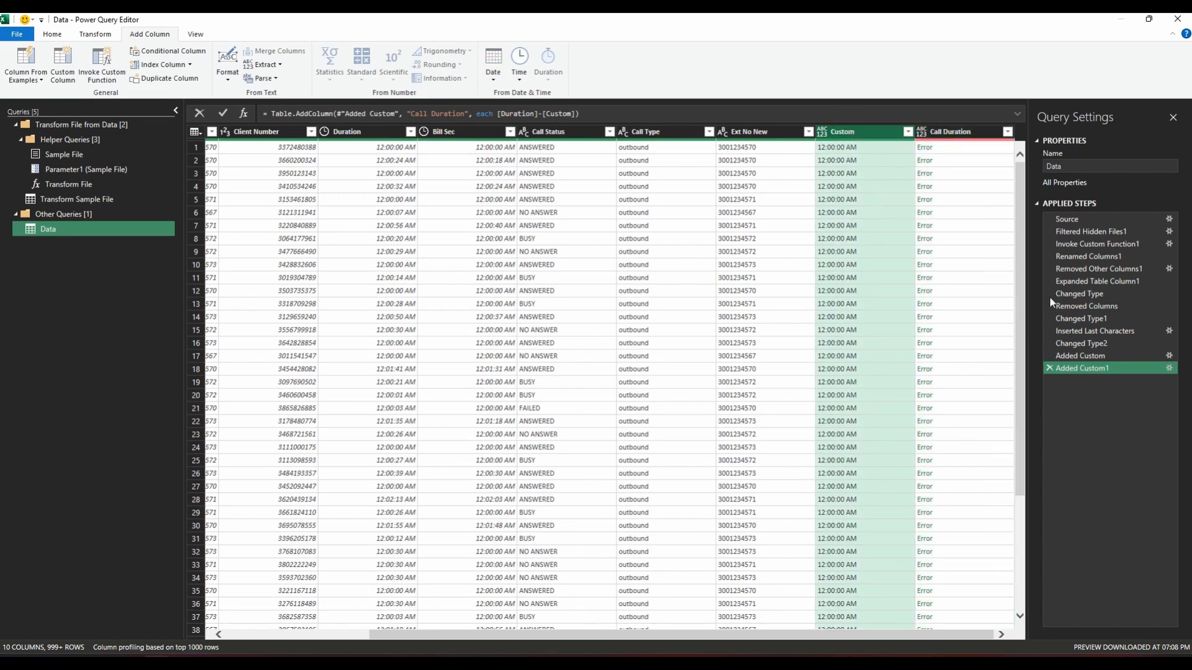
pyautogui.click(1080, 356)
pyautogui.click(96, 36)
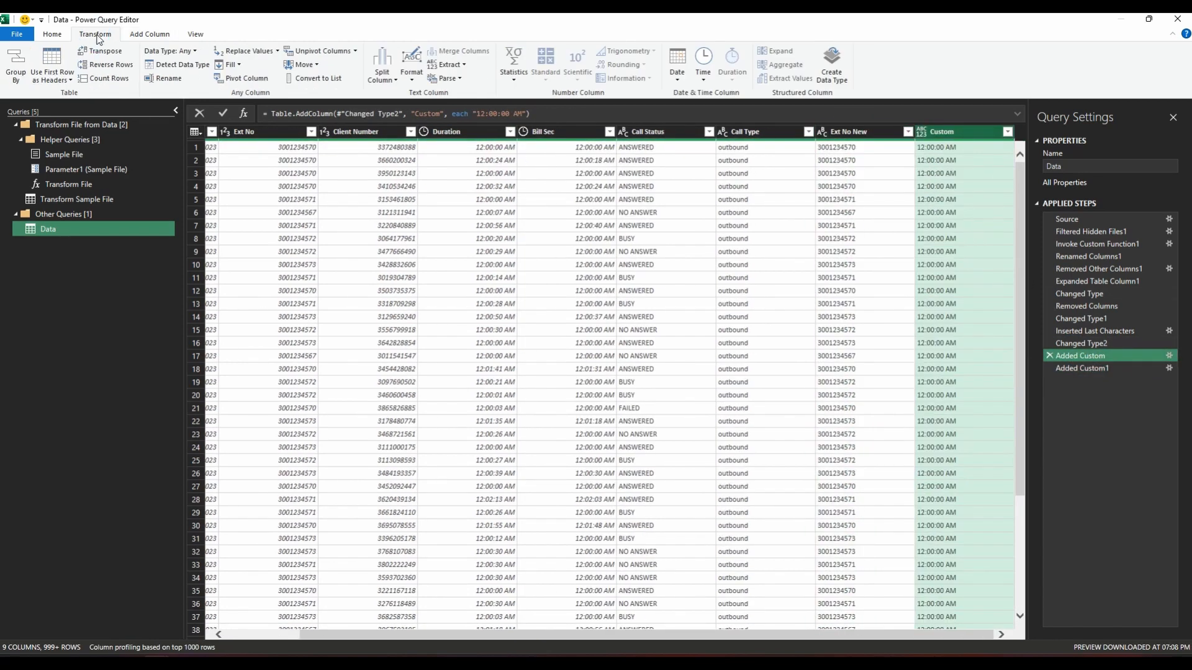
pyautogui.click(192, 51)
pyautogui.click(187, 148)
pyautogui.click(656, 362)
pyautogui.click(1081, 381)
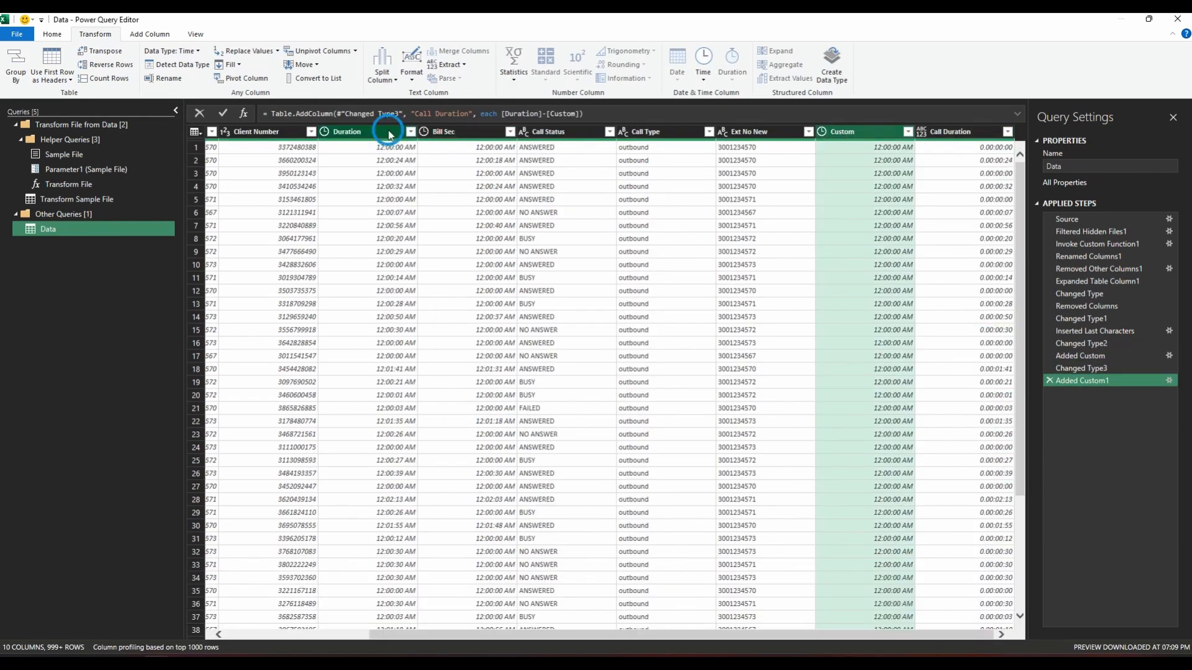
# Step: Remove the Duration and Custom columns, and set the Call Duration column's data type to Duration
pyautogui.keyDown('ctrl'); pyautogui.click(390, 134); pyautogui.keyUp('ctrl')
pyautogui.rightClick(389, 134)
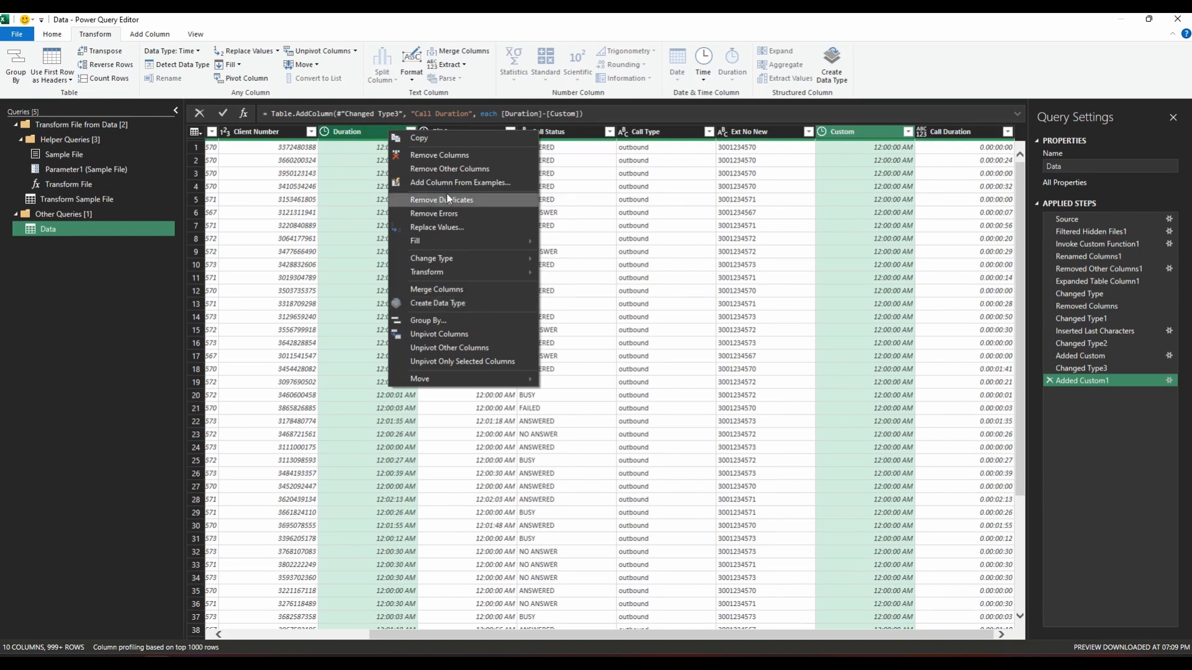
pyautogui.click(439, 155)
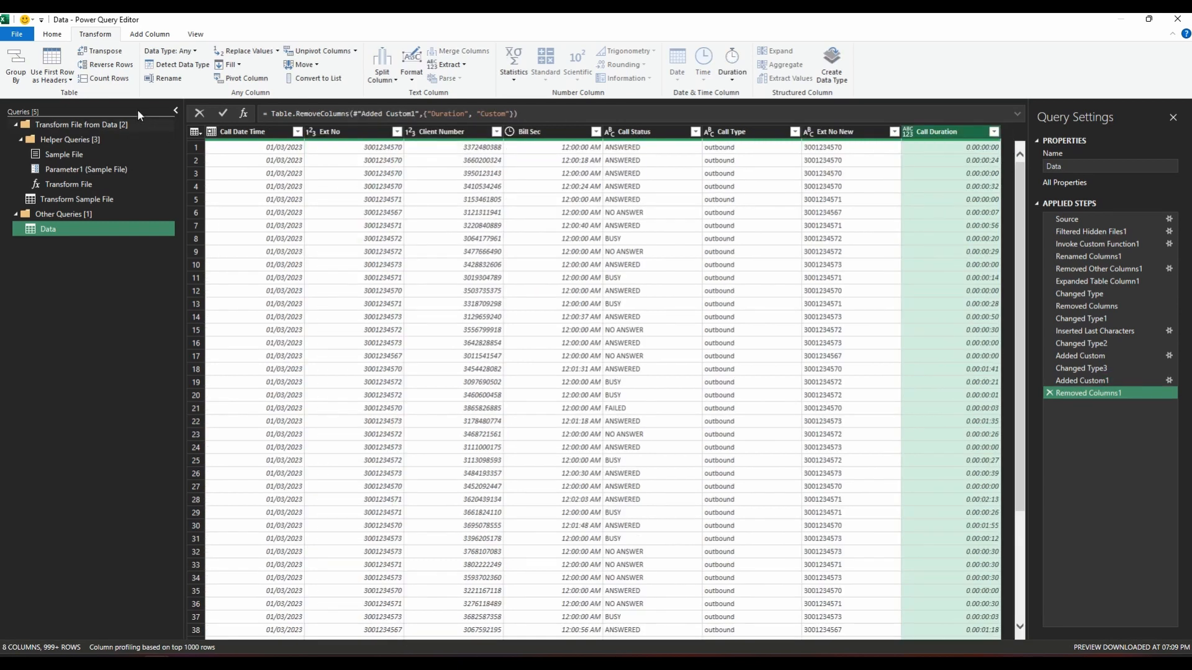
pyautogui.click(168, 51)
pyautogui.click(152, 176)
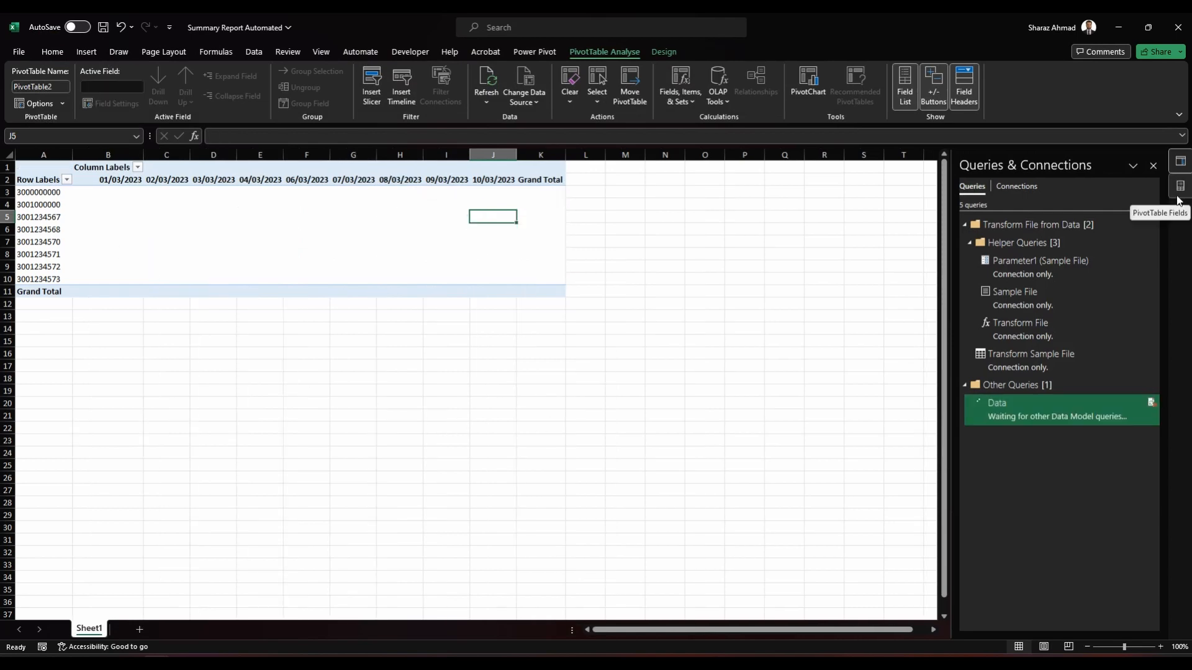
# Step: Group the PivotTable's Call Date Time column labels by Days and Months, and show the PivotTable field list
pyautogui.rightClick(335, 179)
pyautogui.click(405, 355)
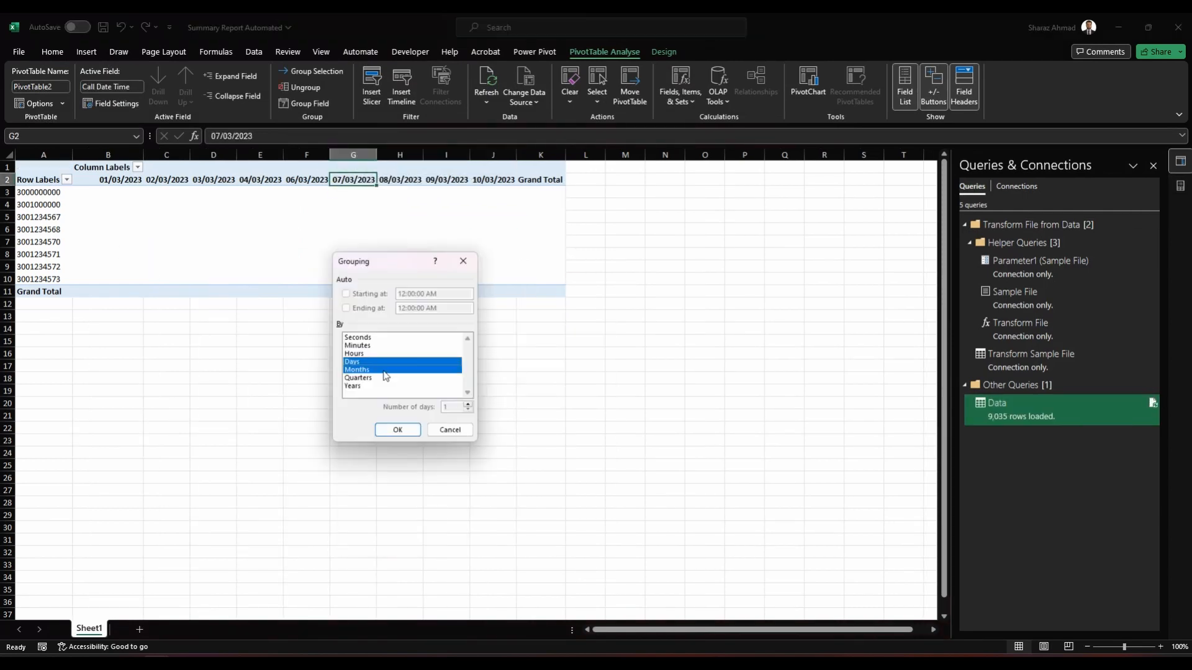
pyautogui.click(397, 430)
pyautogui.click(1180, 186)
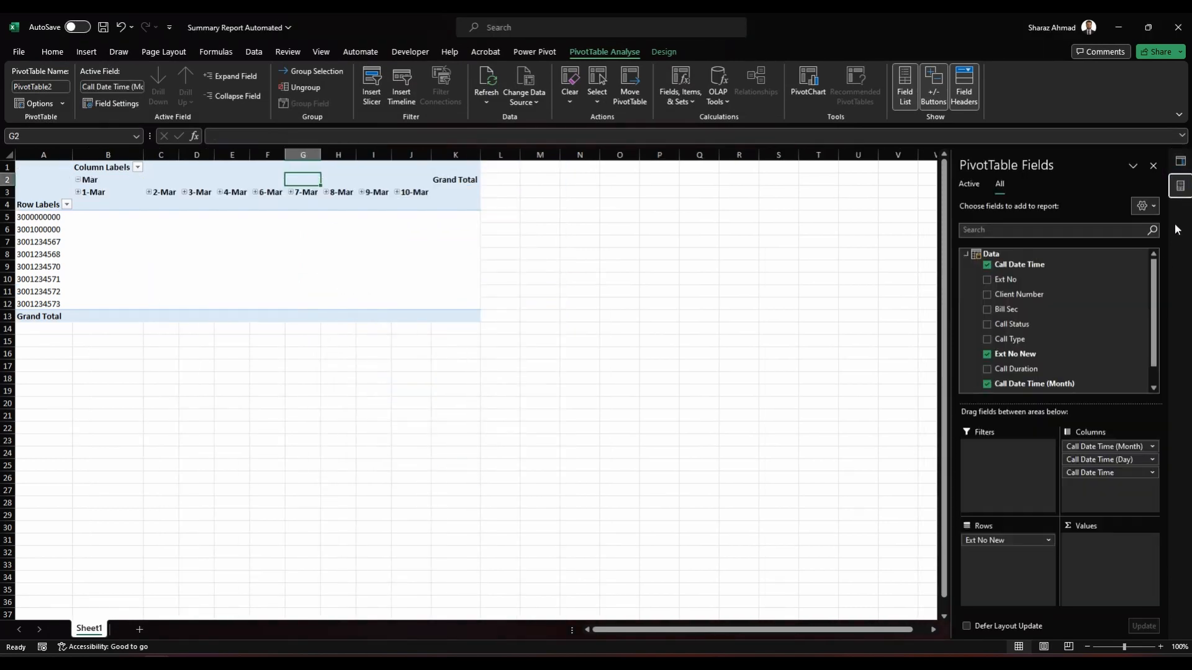
# Step: Remove the Call Date Time field from the PivotTable's columns and add Call Duration to the values area
pyautogui.moveTo(1093, 472); pyautogui.dragTo(844, 488)
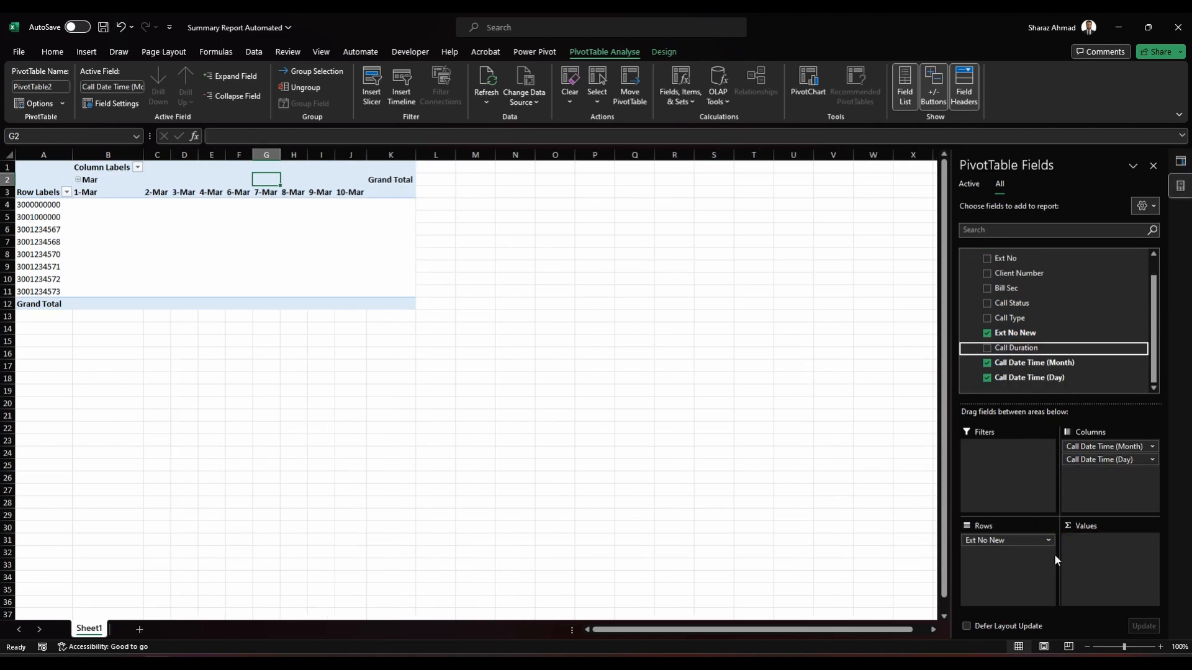
pyautogui.moveTo(1054, 554); pyautogui.dragTo(1068, 555)
# Step: Set the number format of Sum of Call Duration to a time showing hours, minutes and seconds
pyautogui.click(1092, 540)
pyautogui.click(1095, 526)
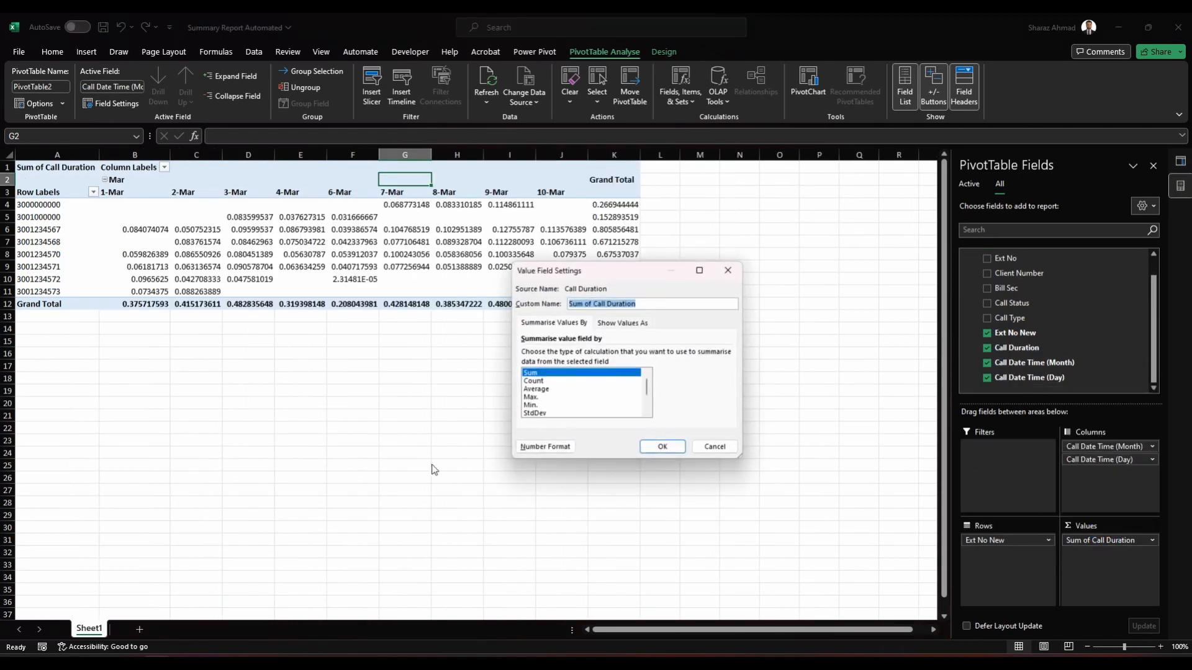
pyautogui.click(546, 446)
pyautogui.press('Return')
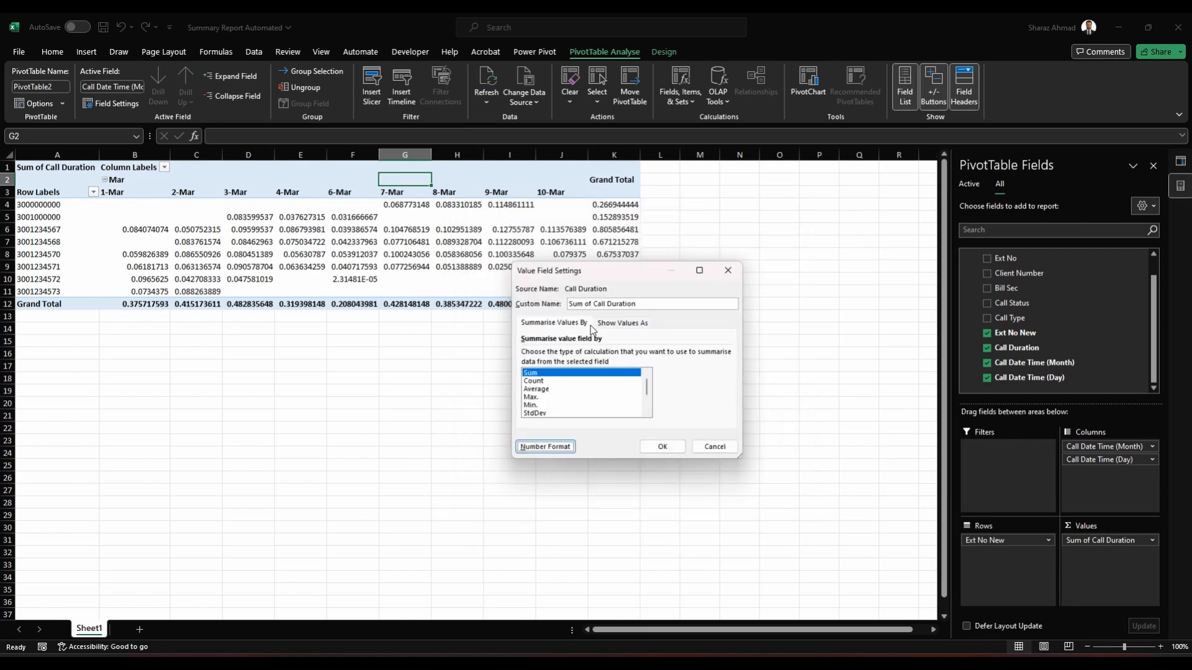
pyautogui.click(662, 446)
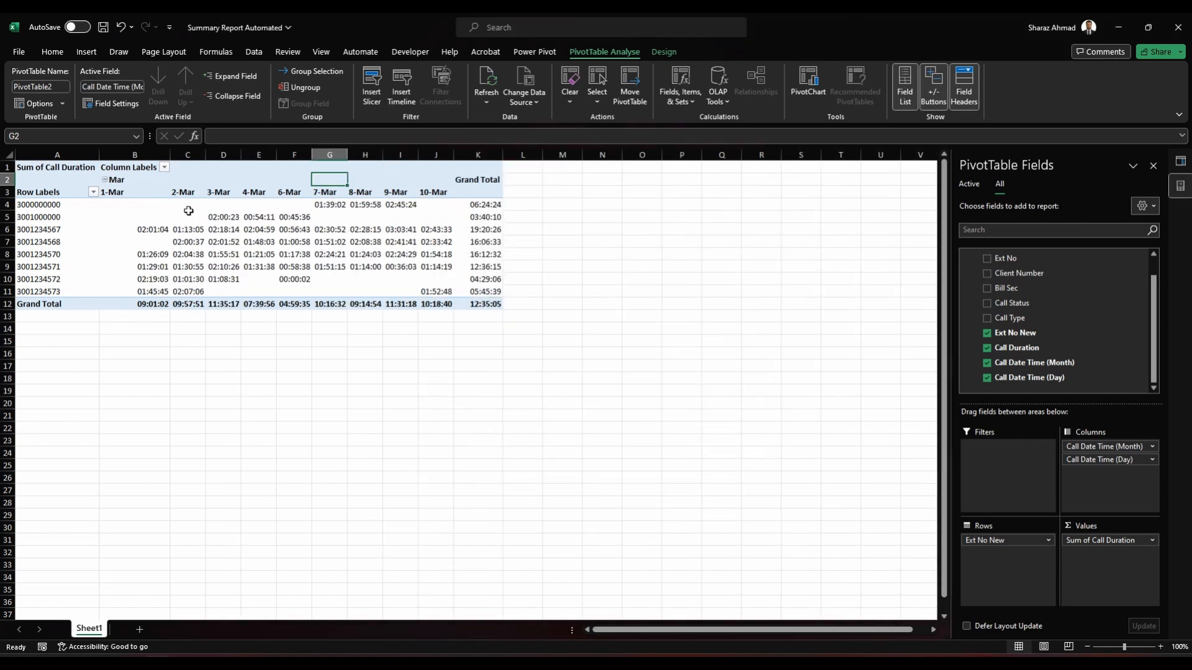
# Step: Check the call durations per extension and day, and the overall grand total in the PivotTable
pyautogui.moveTo(168, 201); pyautogui.dragTo(480, 307)
pyautogui.click(426, 277)
pyautogui.click(478, 304)
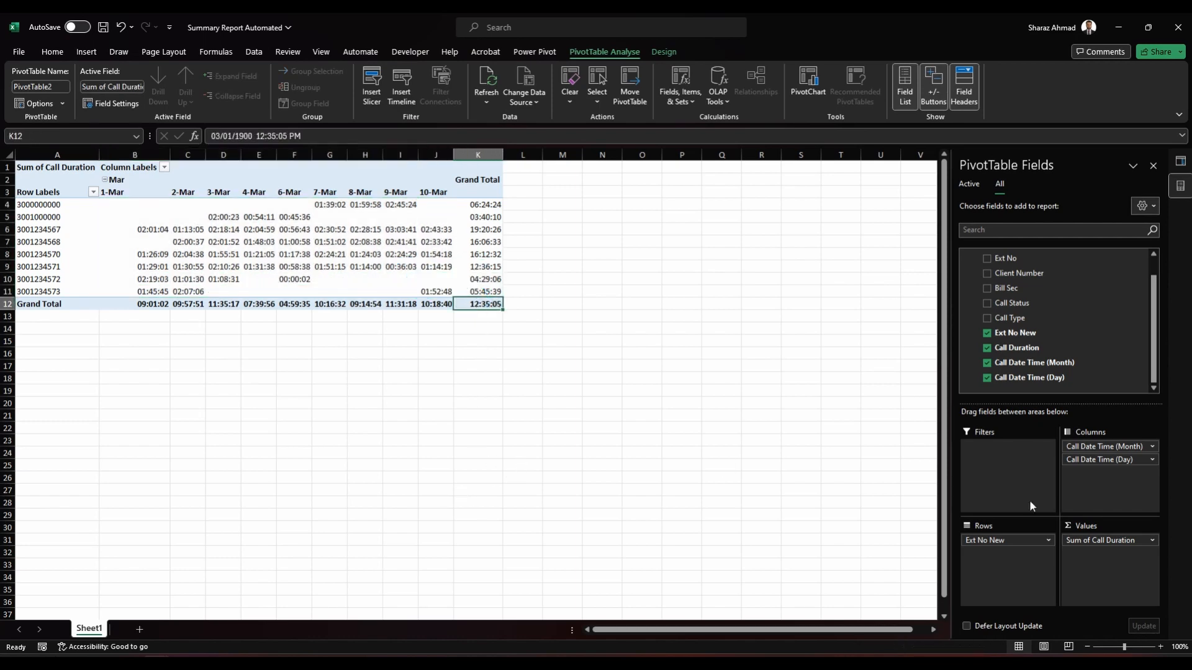
# Step: Switch to File Explorer and copy the file Calling Data 2023-03-11 from the Daily Call Data folder into the Data folder
pyautogui.hotkey('alt', 'Tab')
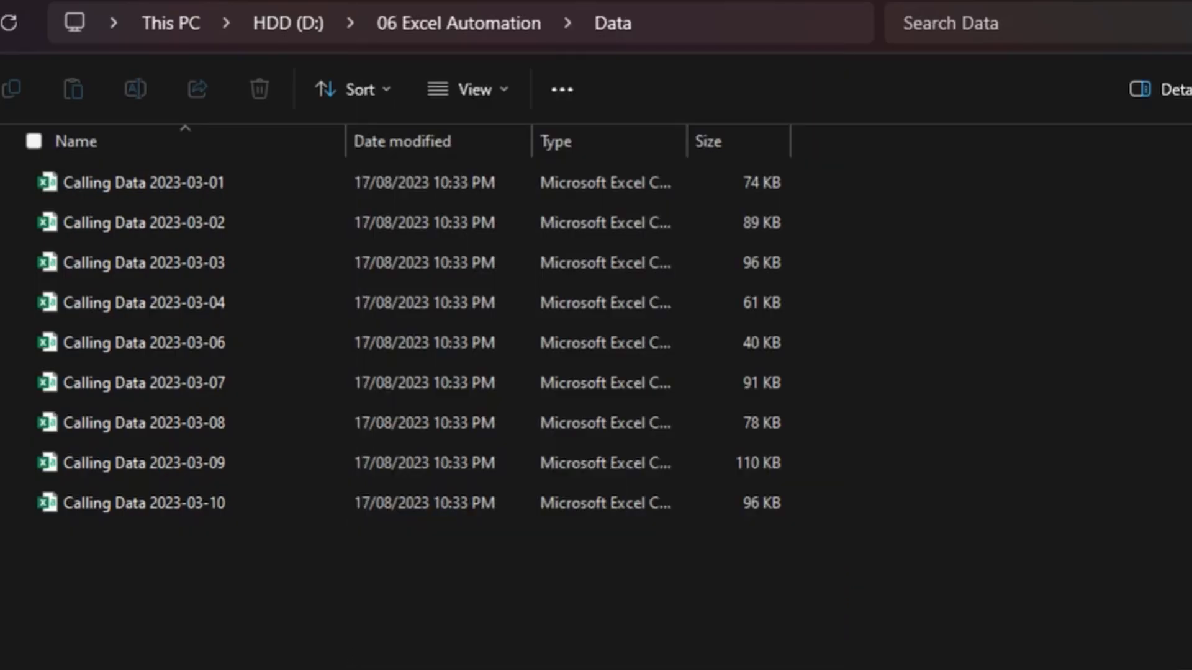
pyautogui.click(207, 504)
pyautogui.click(372, 423)
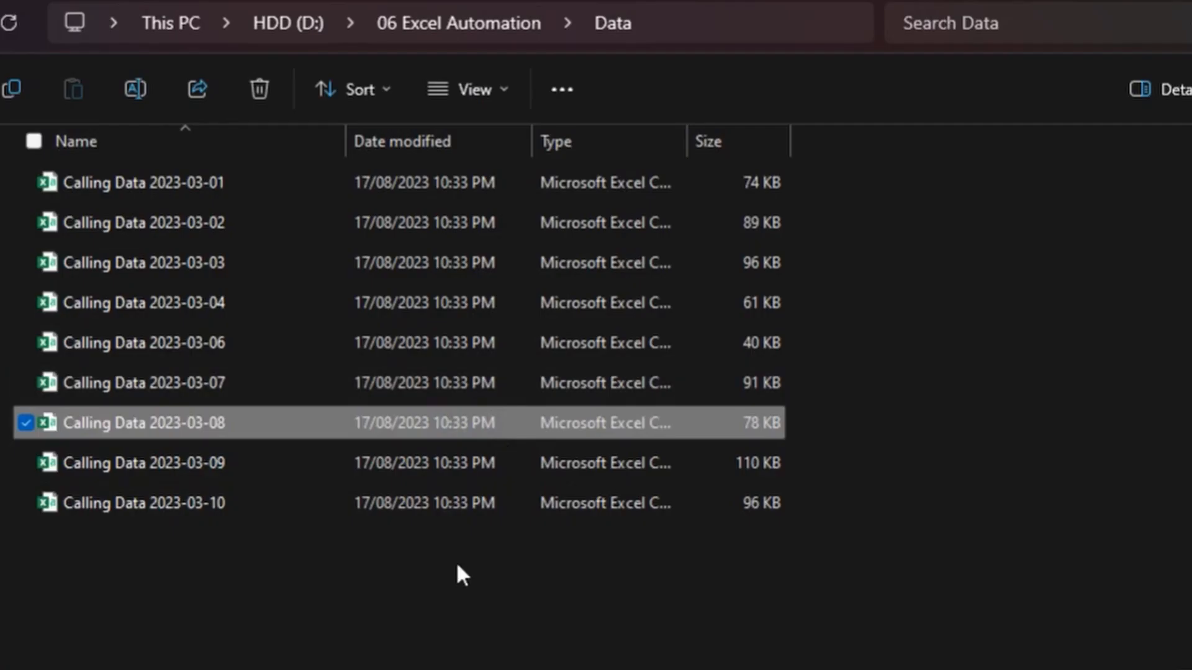
pyautogui.hotkey('alt', 'Left')
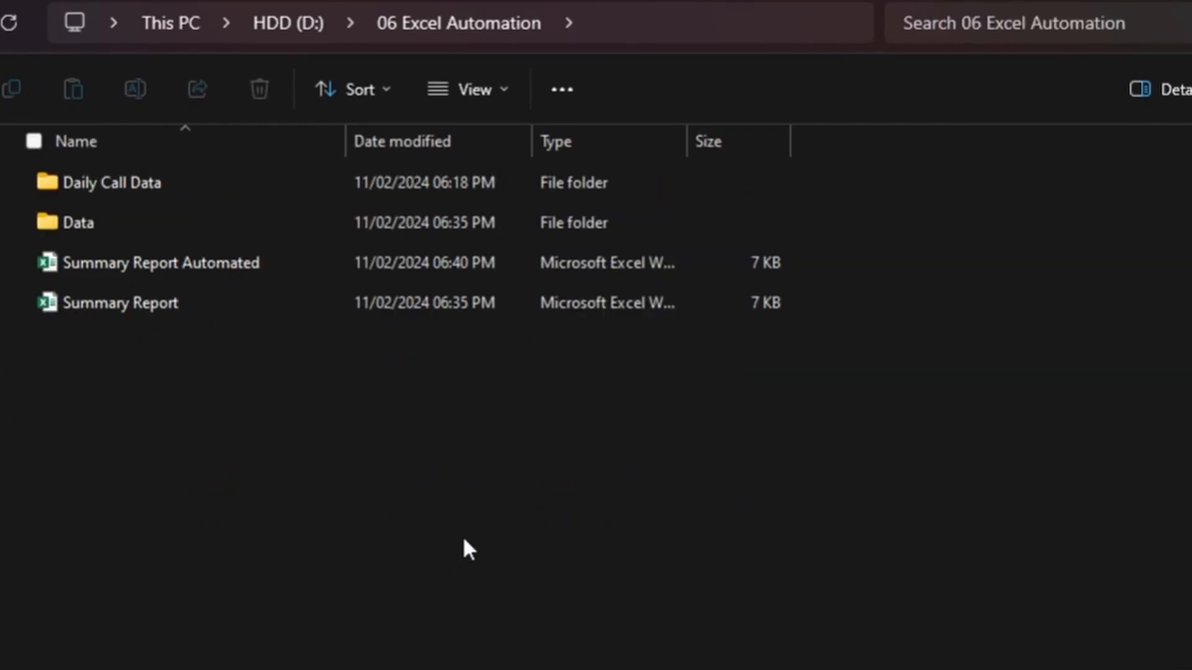
pyautogui.doubleClick(138, 181)
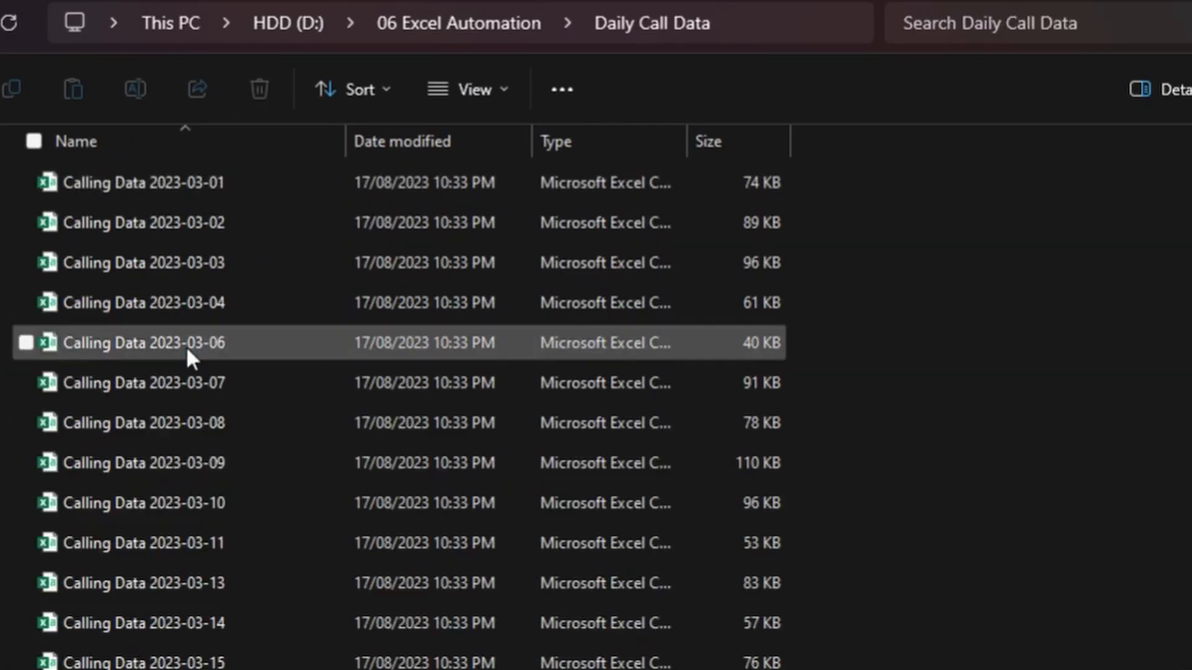
pyautogui.click(233, 531)
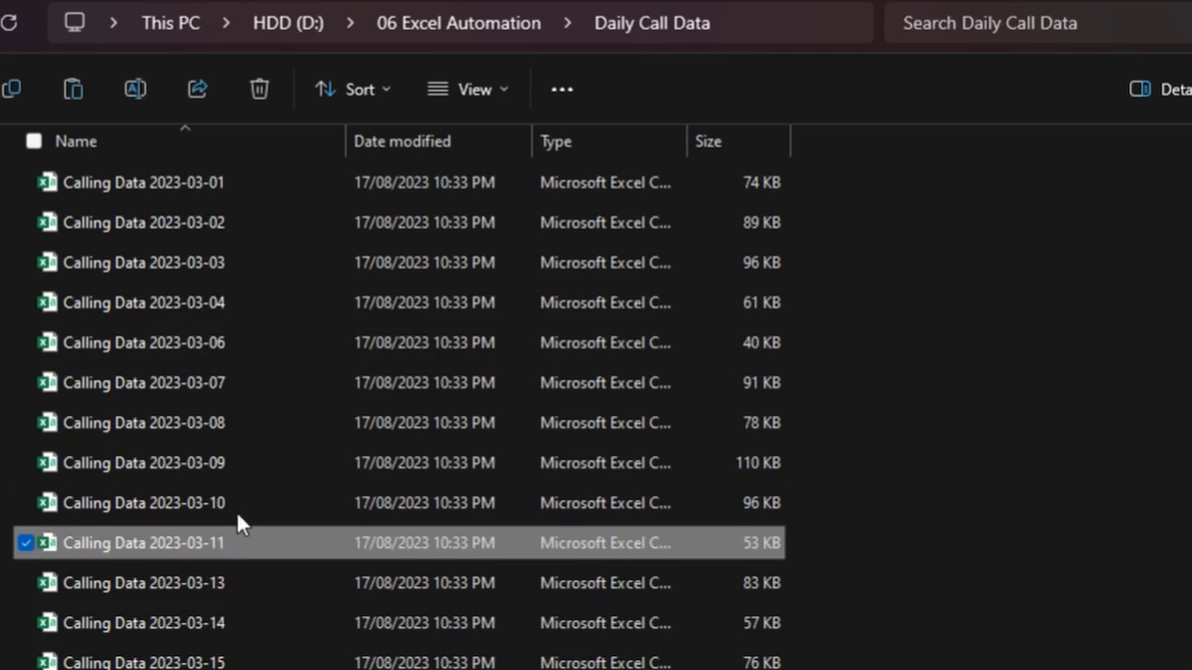
pyautogui.hotkey('alt', 'Left')
pyautogui.press('Down')
pyautogui.press('Return')
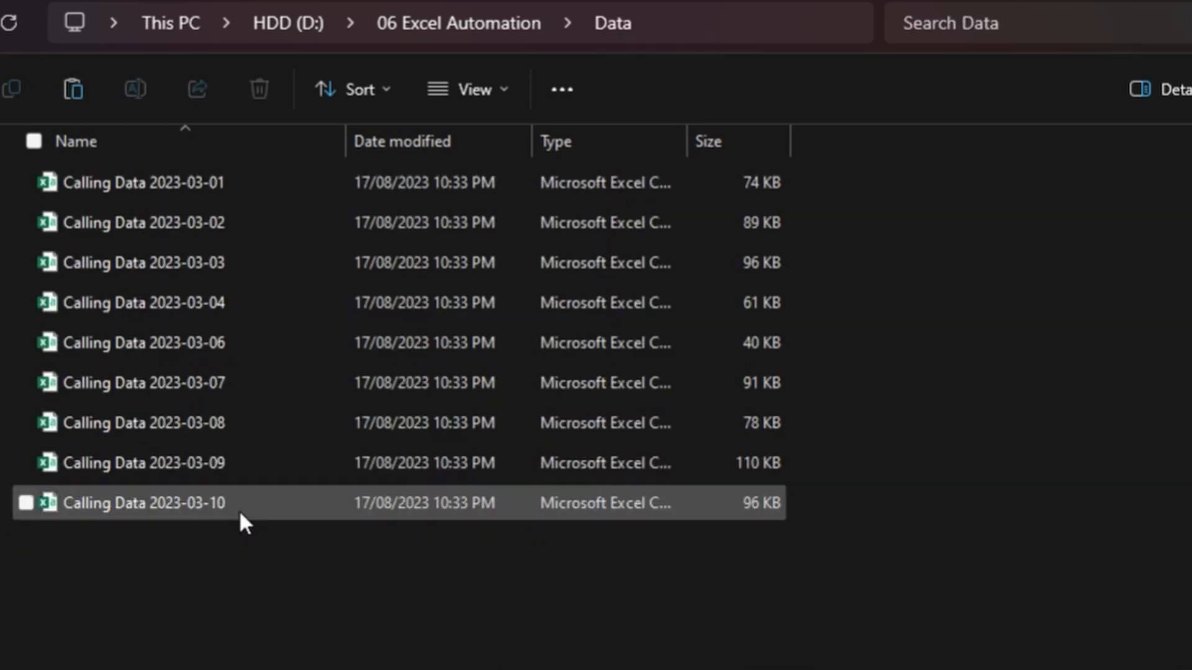
pyautogui.hotkey('ctrl', 'v')
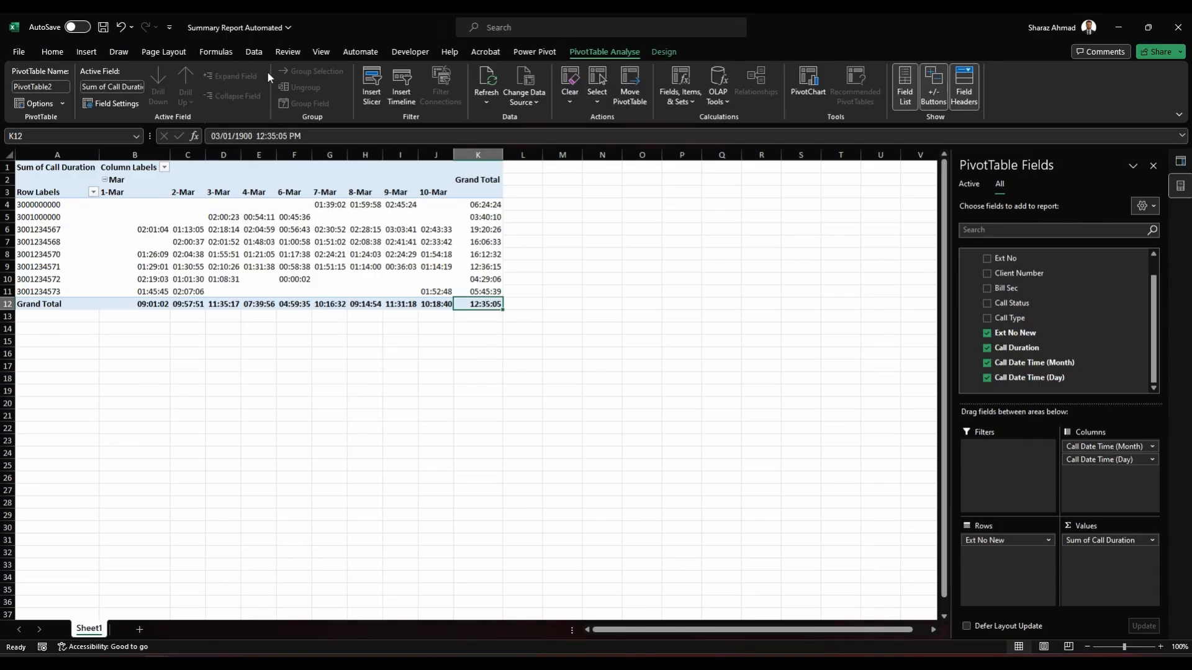
# Step: Return to Excel and refresh all data so the PivotTable includes the 11 March calls
pyautogui.click(233, 101)
pyautogui.click(248, 122)
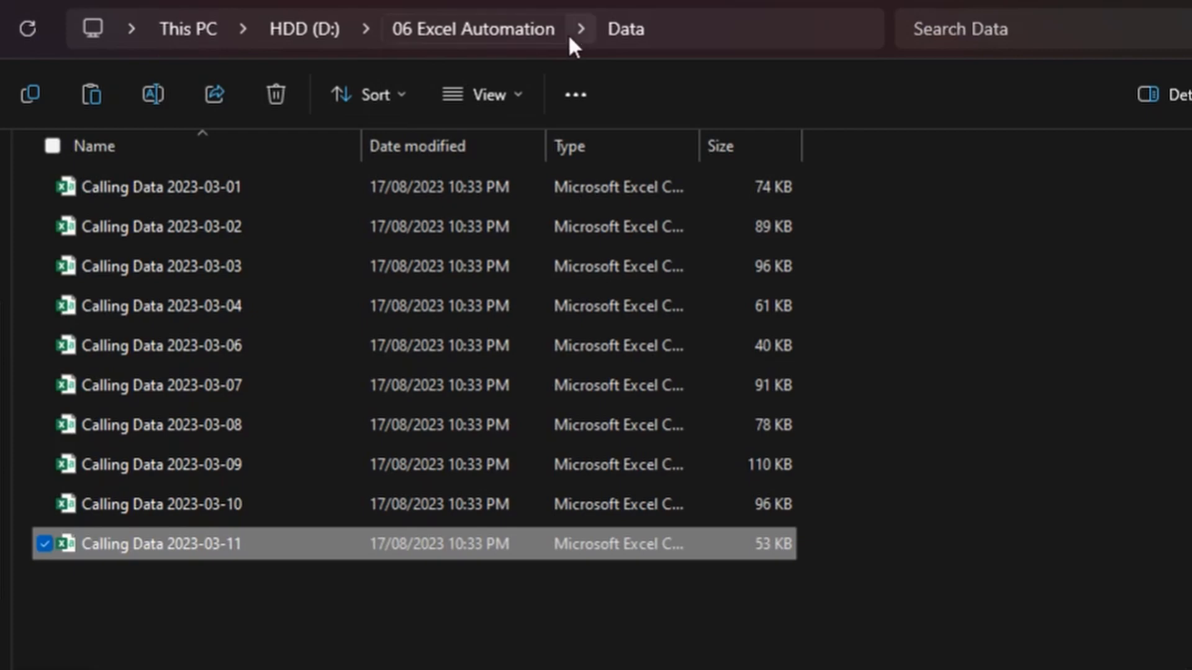
# Step: In File Explorer, copy the file Calling Data 2023-03-13 from the Daily Call Data folder into the Data folder
pyautogui.click(577, 30)
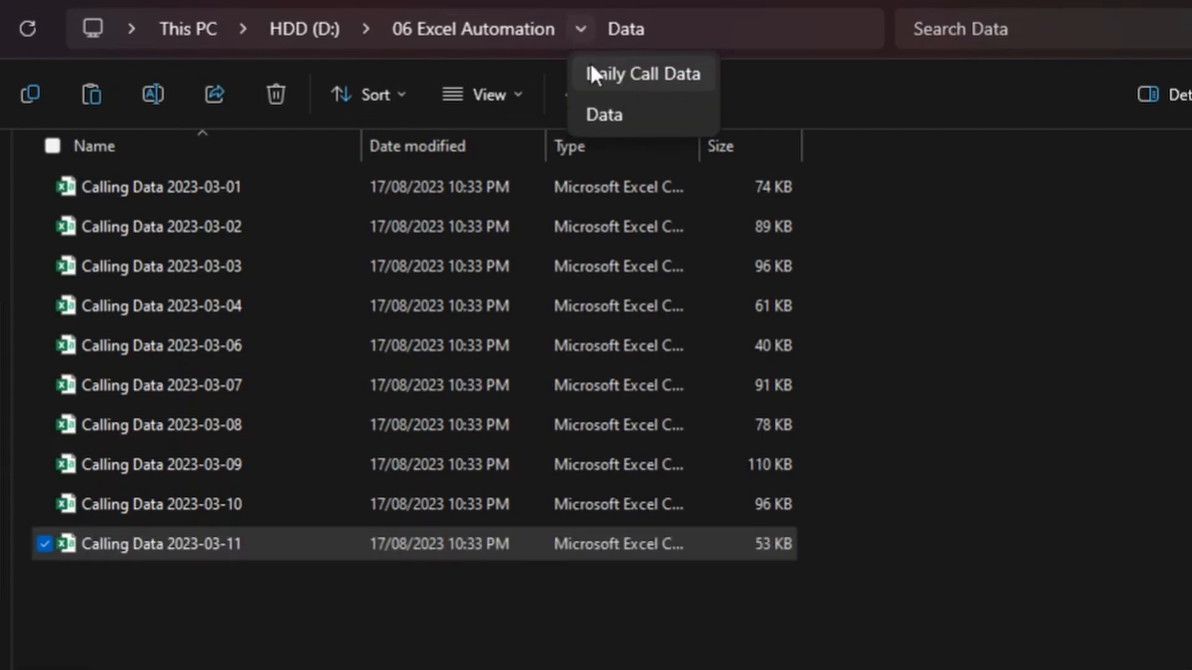
pyautogui.click(593, 70)
pyautogui.scroll(-2, 205, 373)
pyautogui.click(244, 426)
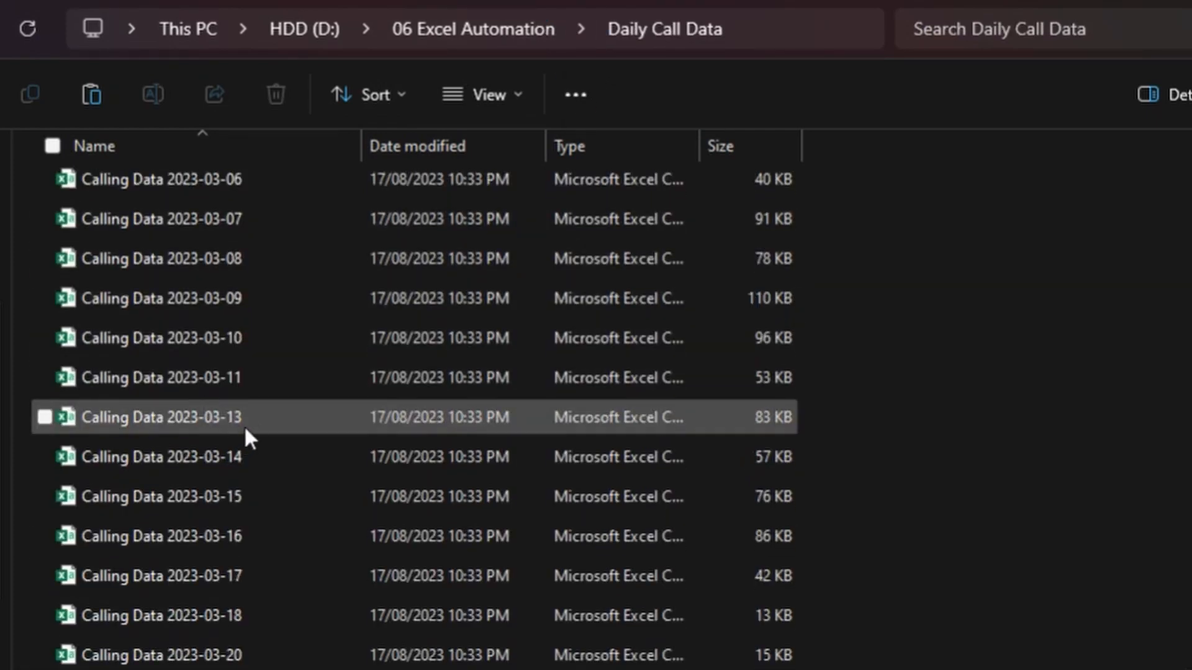
pyautogui.click(259, 379)
pyautogui.click(138, 416)
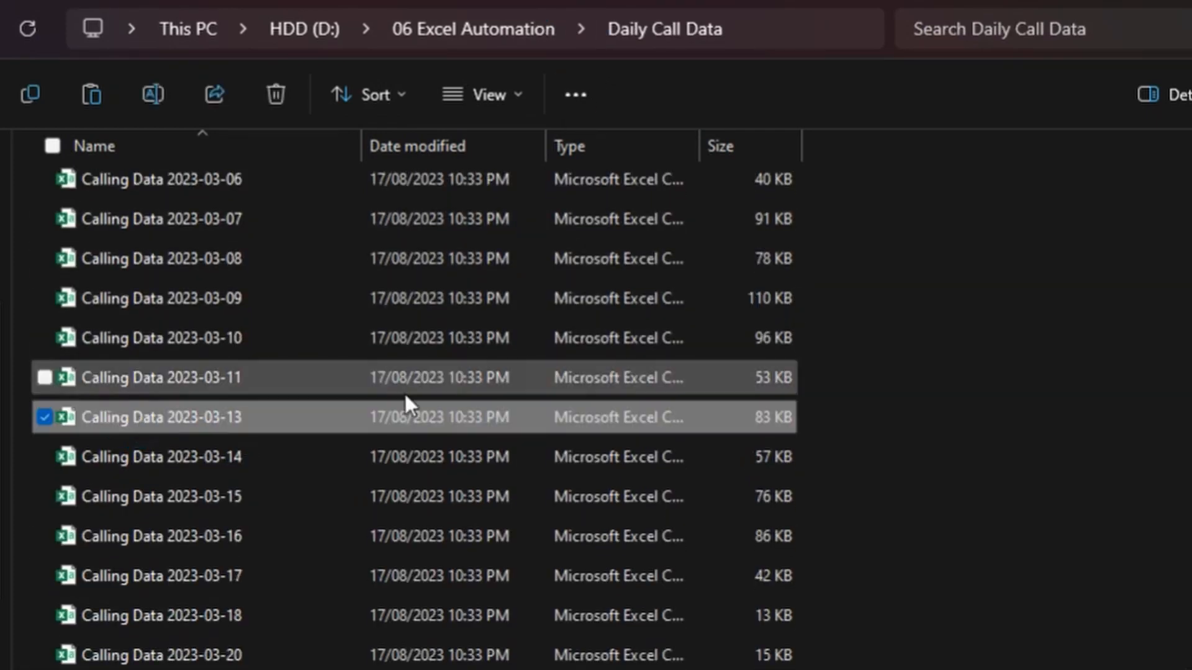
pyautogui.click(581, 29)
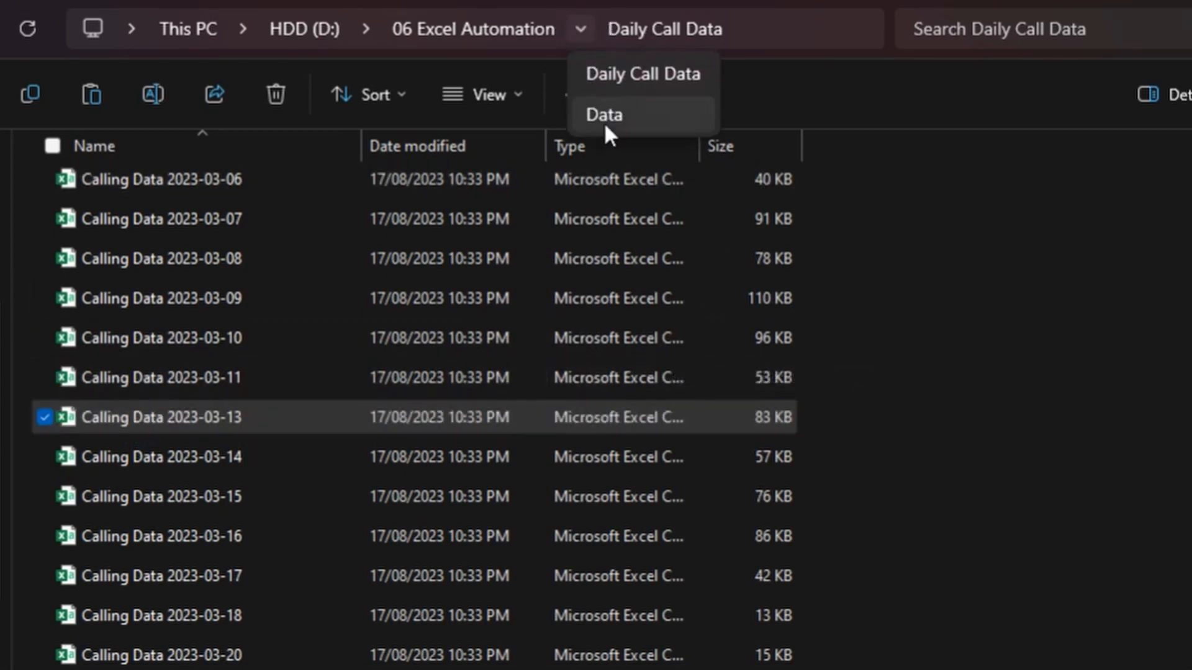
pyautogui.click(582, 183)
pyautogui.hotkey('ctrl', 'v')
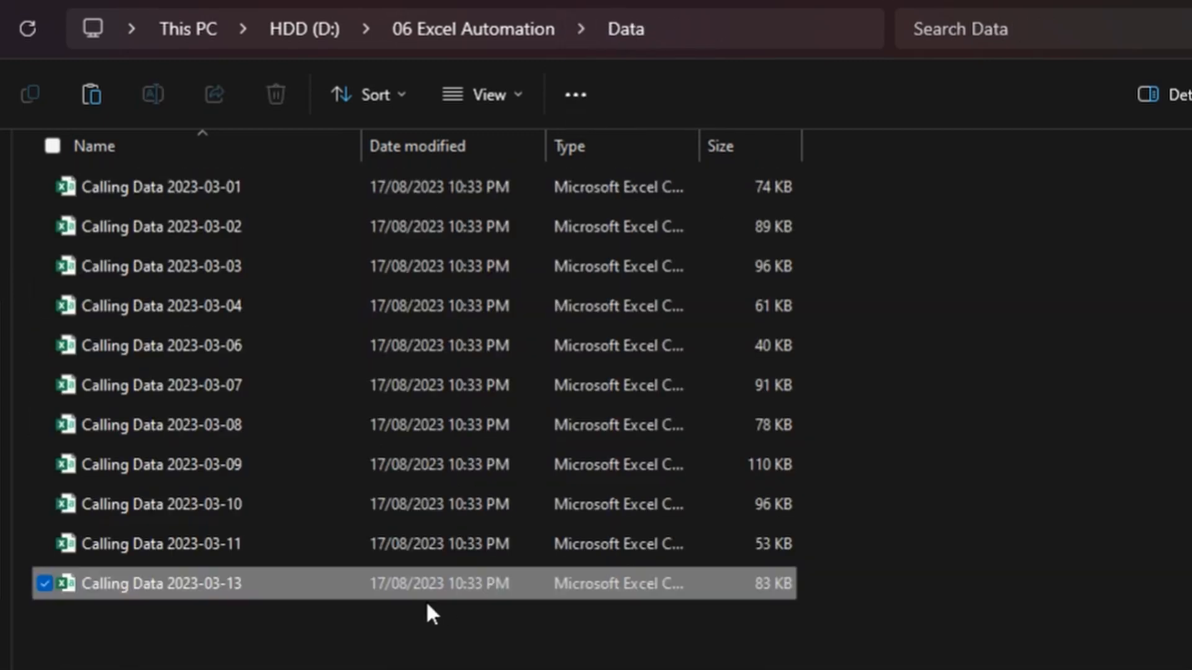
# Step: Switch to Excel, refresh all data to bring in the 13 March calls, and select an empty cell below the PivotTable
pyautogui.hotkey('alt', 'Tab')
pyautogui.click(233, 88)
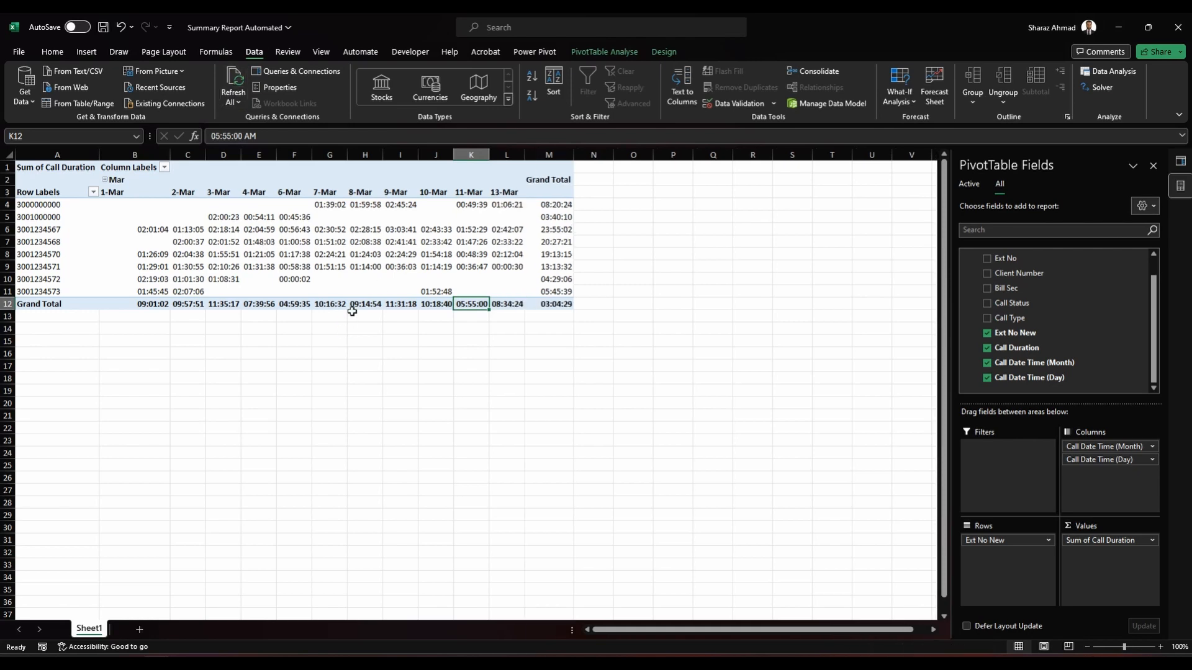
pyautogui.click(472, 380)
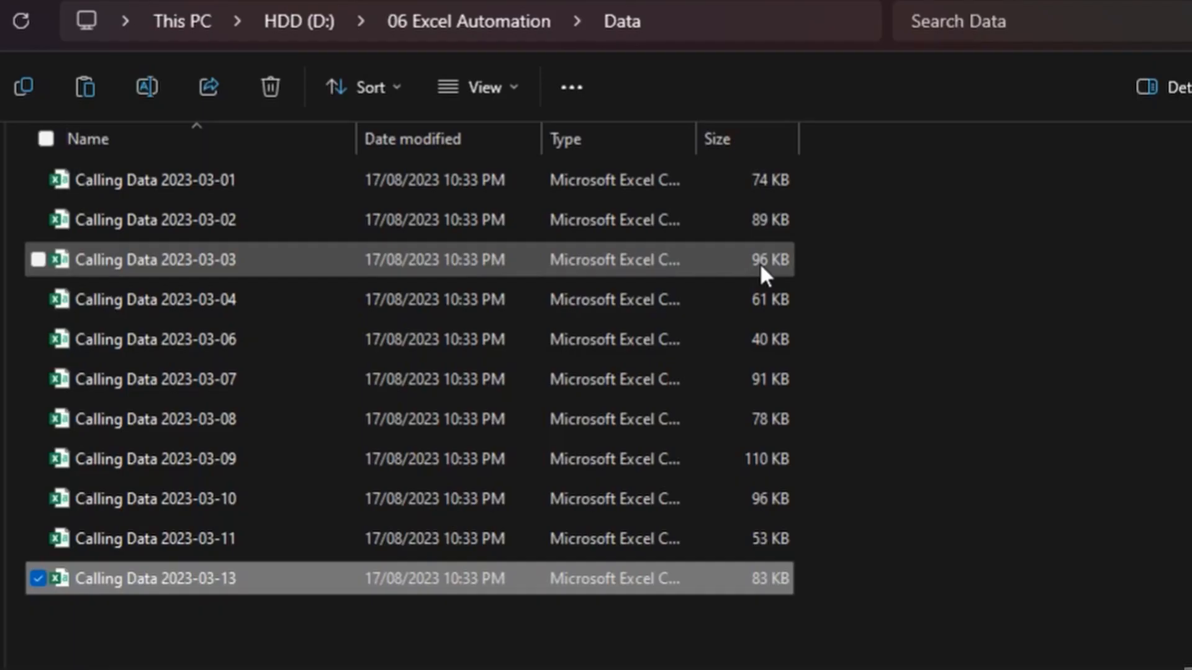
# Step: In File Explorer, copy the file Calling Data 2023-03-14 from the Daily Call Data folder into the Data folder
pyautogui.click(458, 17)
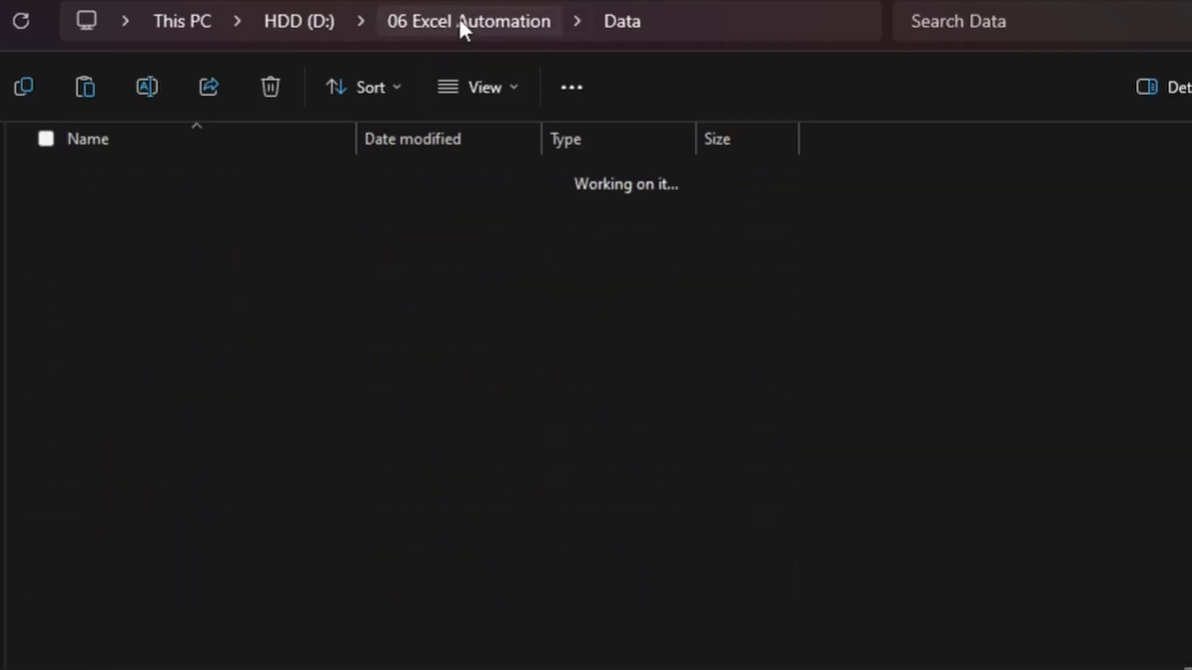
pyautogui.doubleClick(124, 181)
pyautogui.scroll(-2, 167, 326)
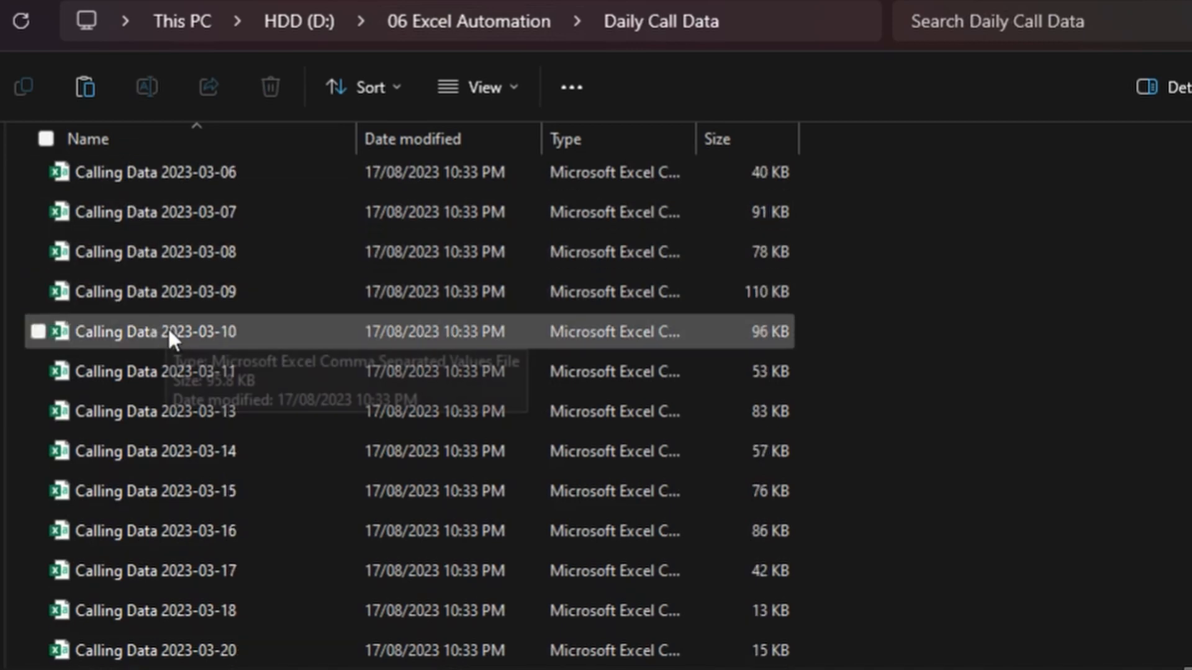
pyautogui.click(273, 411)
pyautogui.click(201, 456)
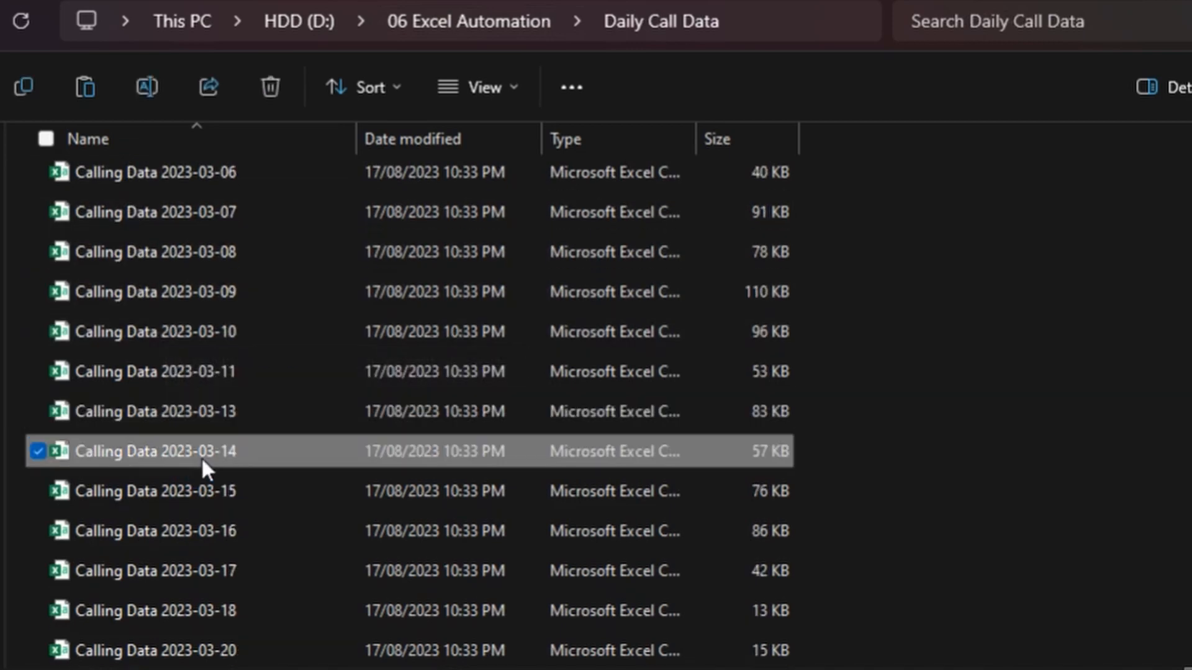
pyautogui.click(29, 95)
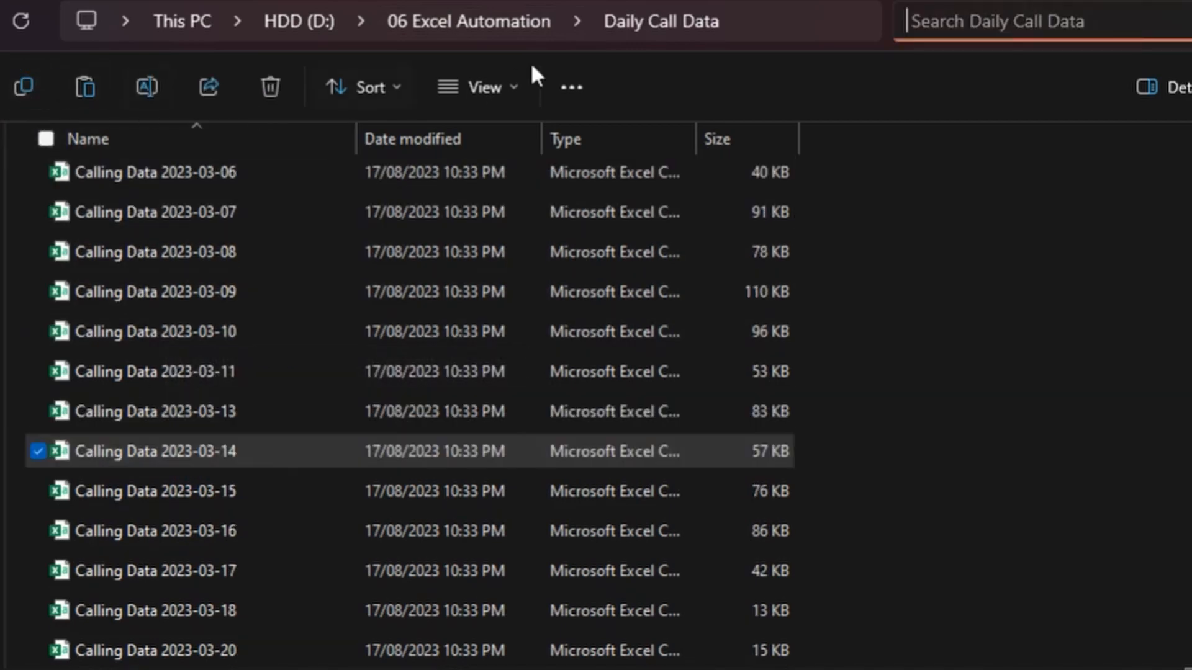
pyautogui.hotkey('alt', 'Up')
pyautogui.doubleClick(124, 223)
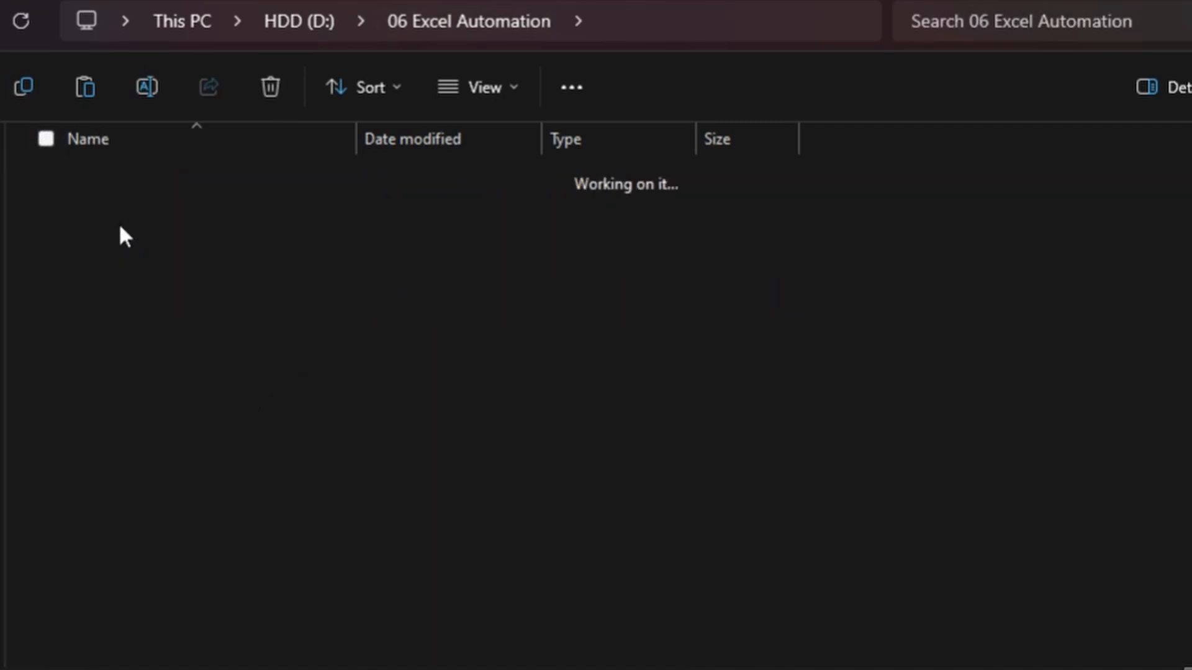
pyautogui.click(85, 88)
pyautogui.click(217, 612)
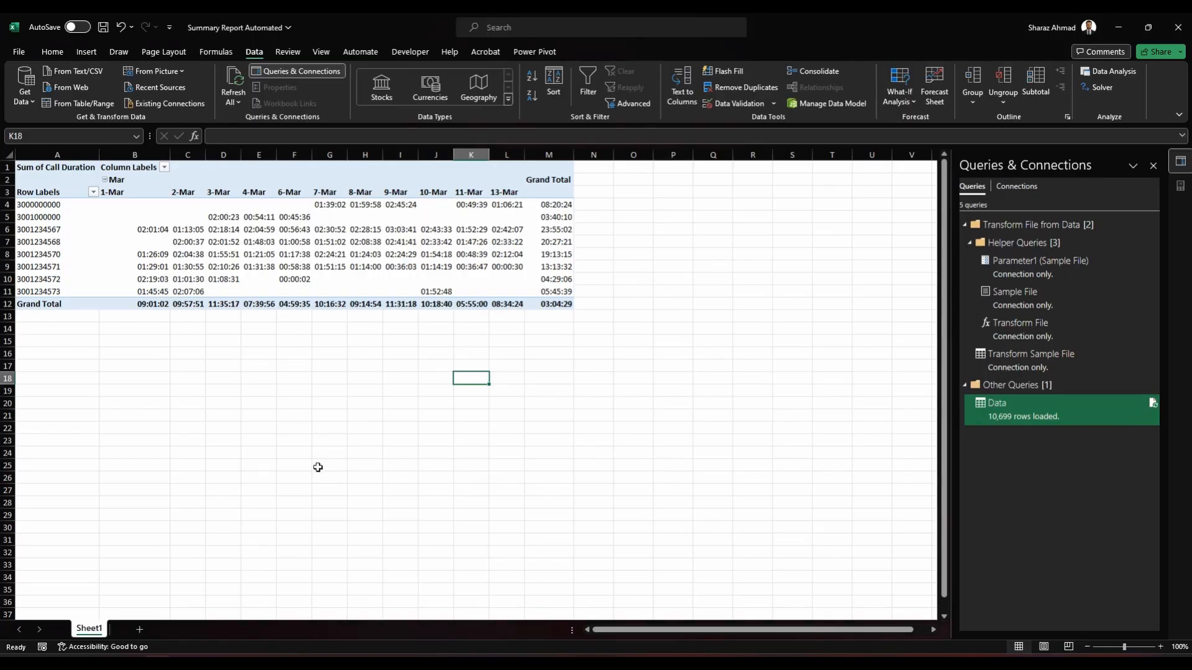
# Step: Refresh all data in the Excel workbook to load the 14 March calls into the PivotTable
pyautogui.click(233, 102)
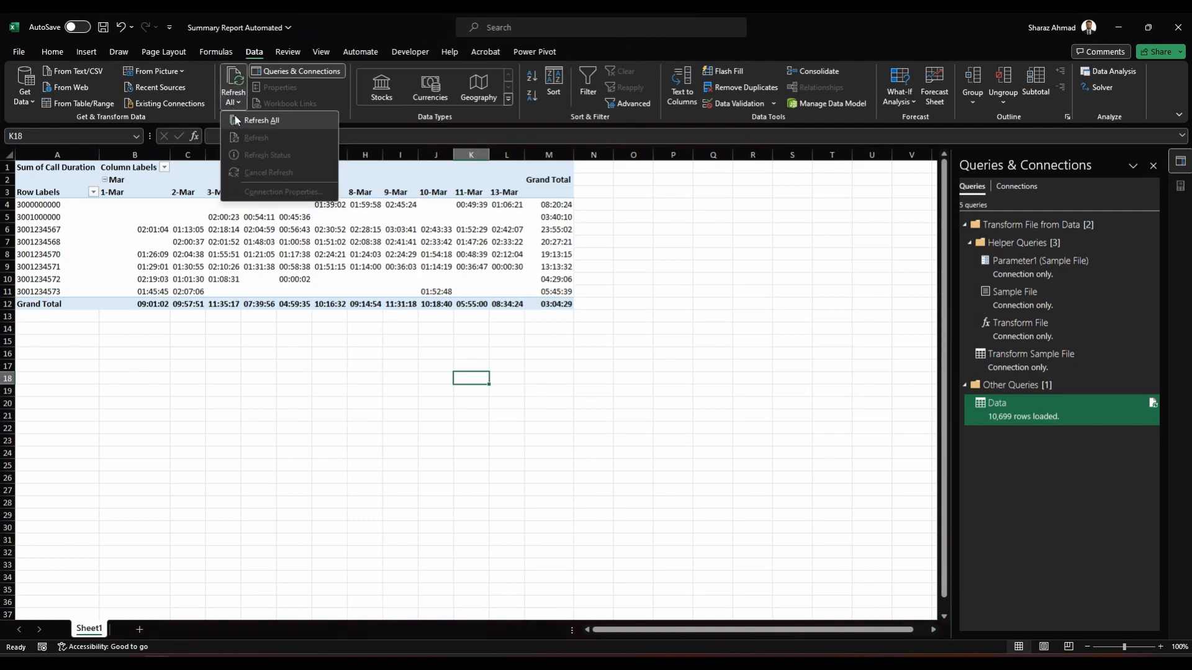